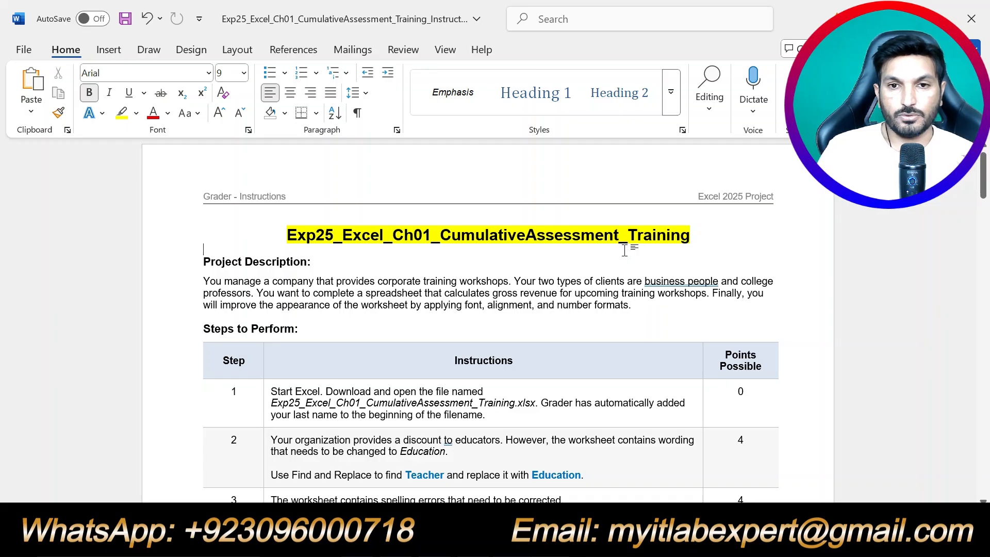
# - Highlight the "Project Description:" heading in yellow and select the description paragraph below it
pyautogui.moveTo(200, 262); pyautogui.dragTo(311, 263)
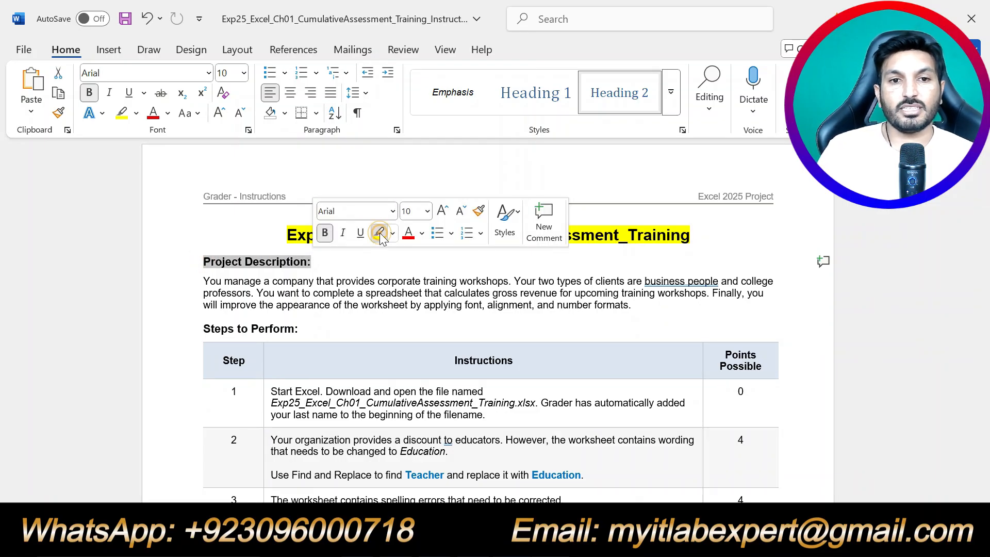
pyautogui.click(379, 233)
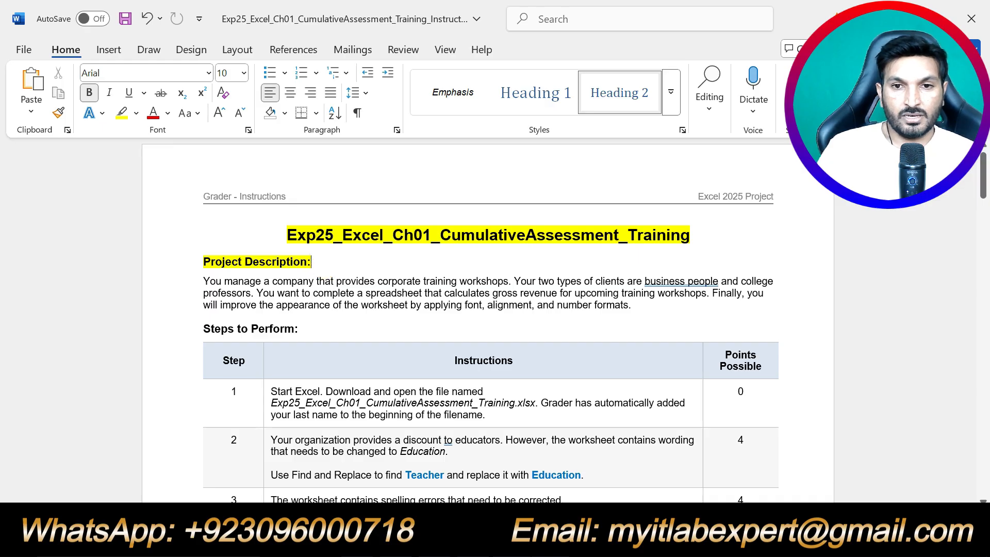
pyautogui.tripleClick(635, 305)
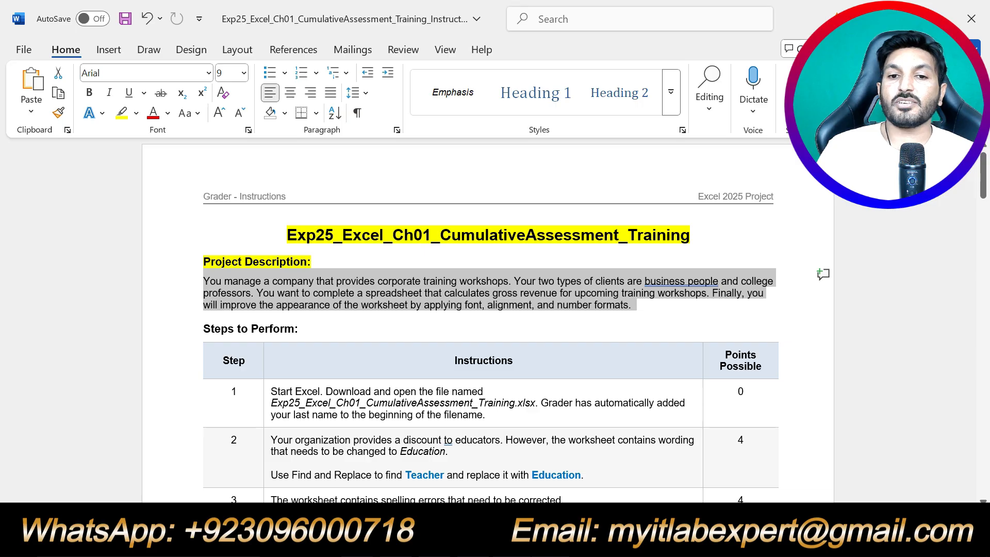
# - Look through the instruction table from step 1 to step 26 and return to the project description
pyautogui.scroll(-15, 490, 319)
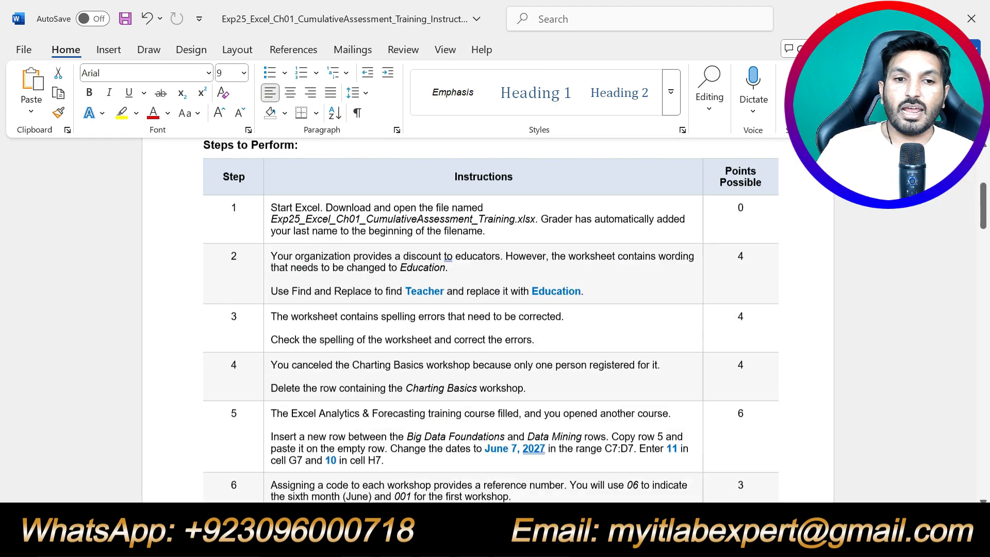
pyautogui.scroll(-20, 236, 380)
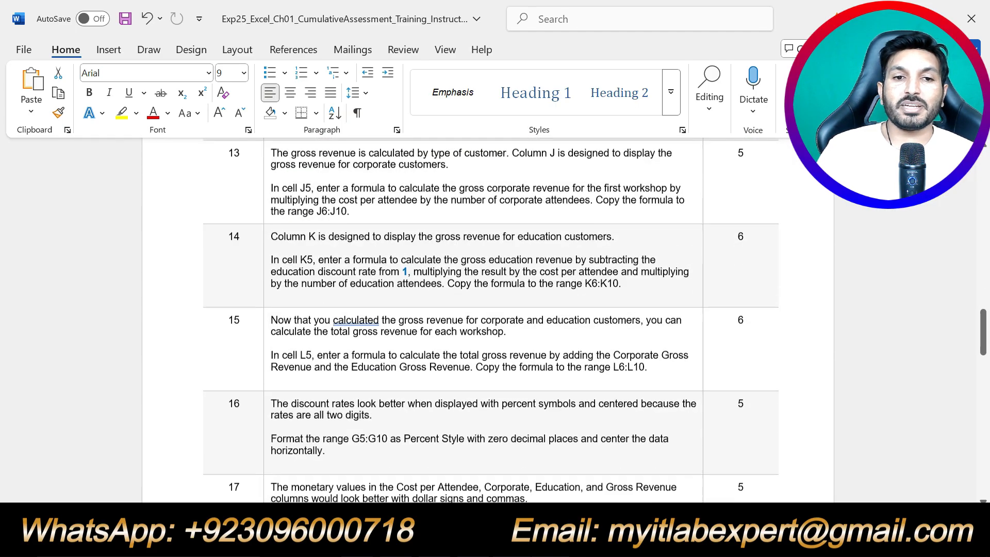
pyautogui.scroll(-7, 490, 320)
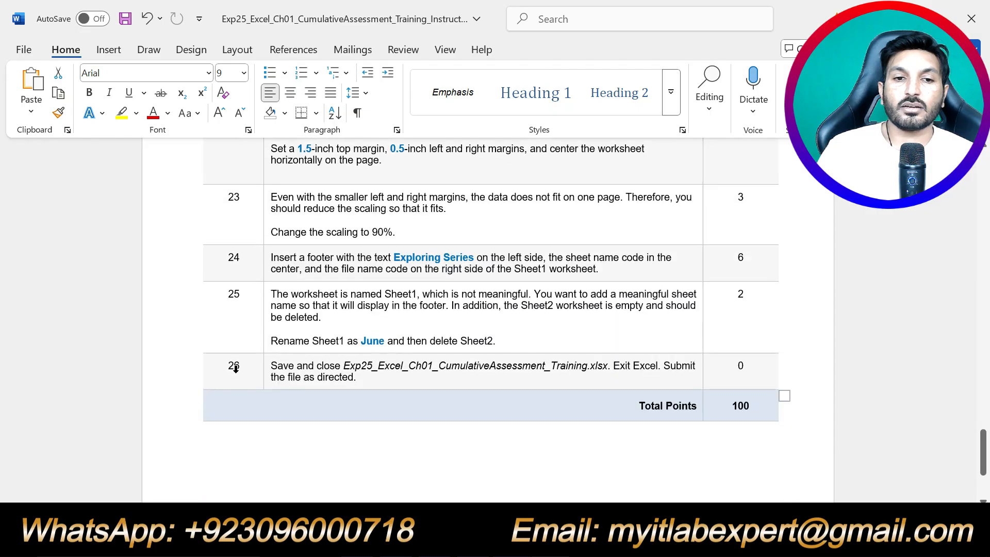
pyautogui.scroll(3, 490, 319)
pyautogui.scroll(12, 489, 319)
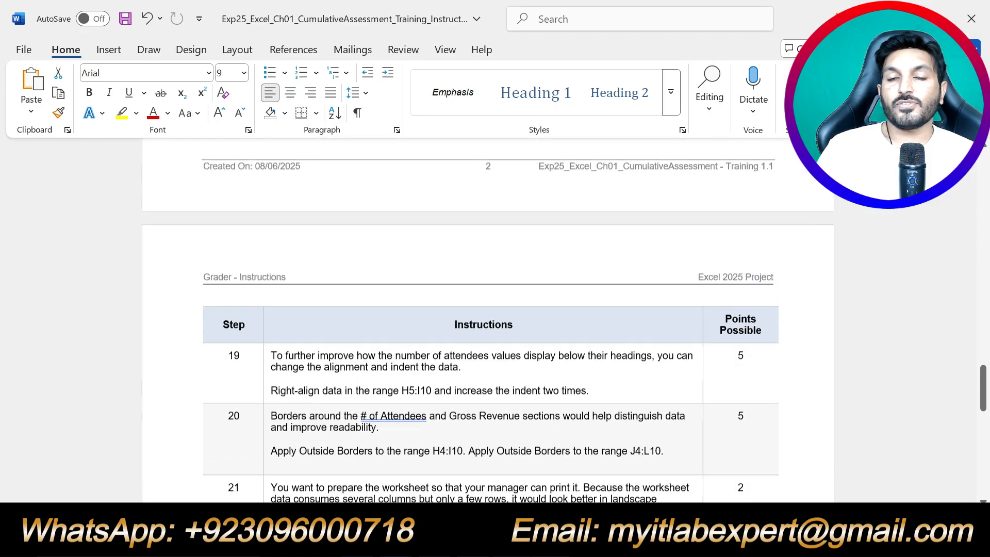
pyautogui.scroll(10, 466, 380)
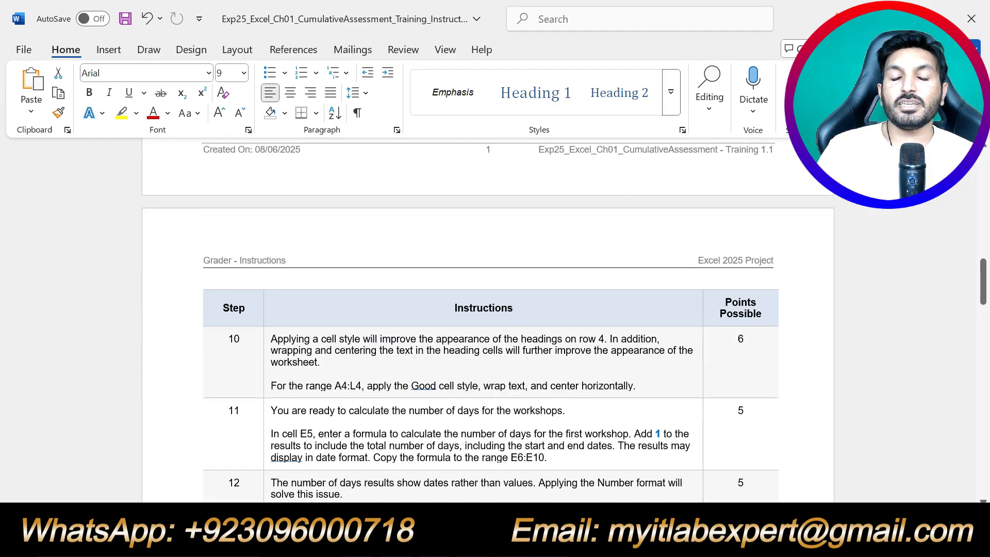
pyautogui.scroll(15, 490, 320)
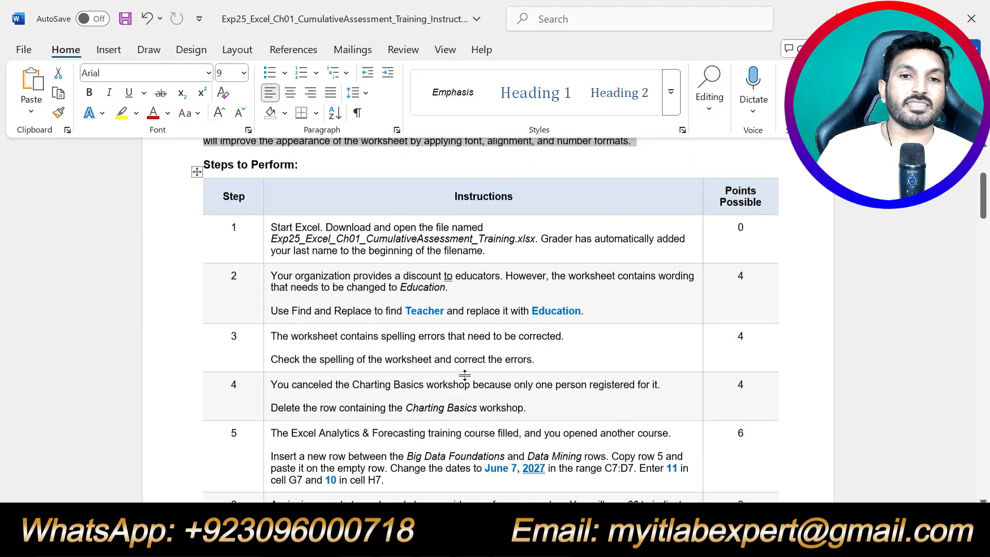
pyautogui.scroll(-2, 650, 276)
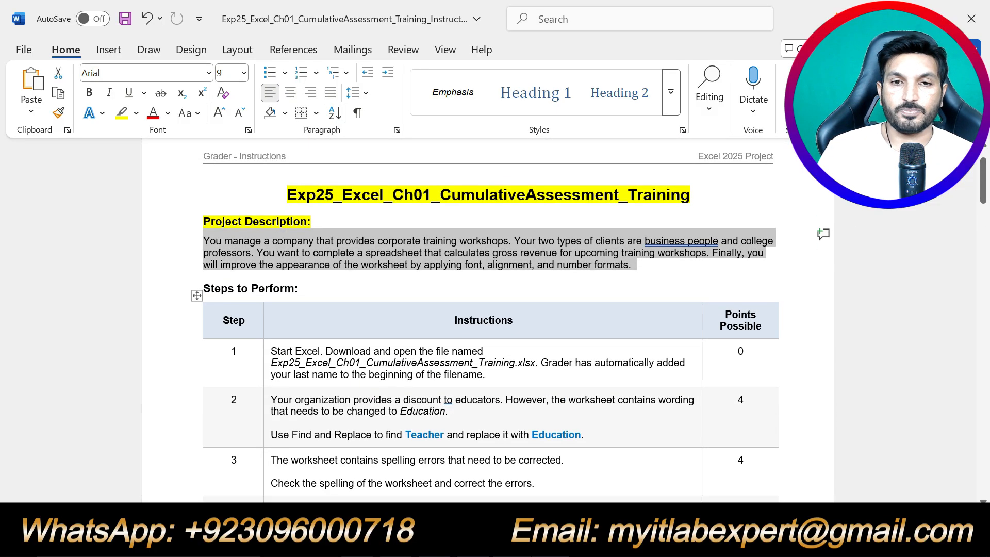
pyautogui.click(651, 276)
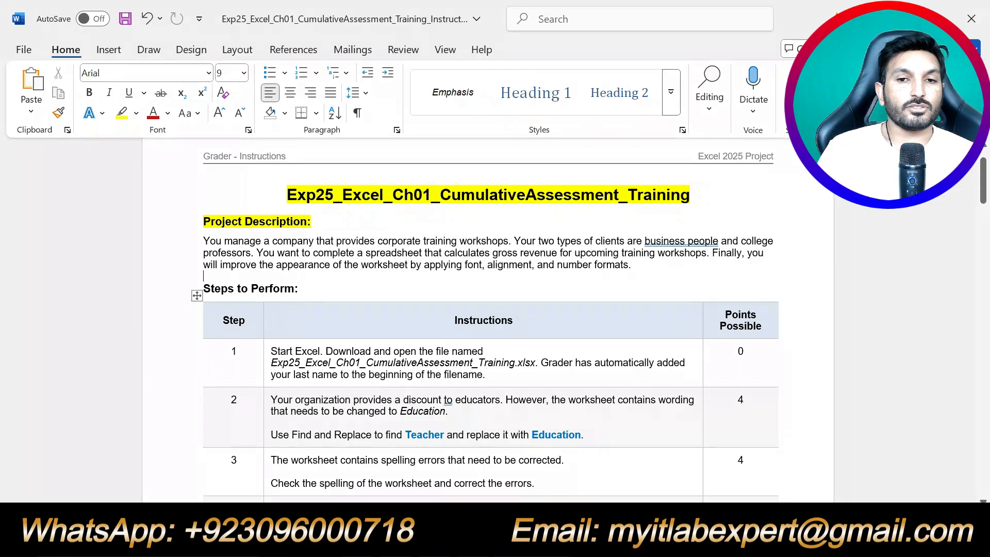
# - Highlight the step 1 instruction in yellow, check the open training workbook in Excel, and return to the Word instructions
pyautogui.moveTo(490, 375); pyautogui.dragTo(270, 351)
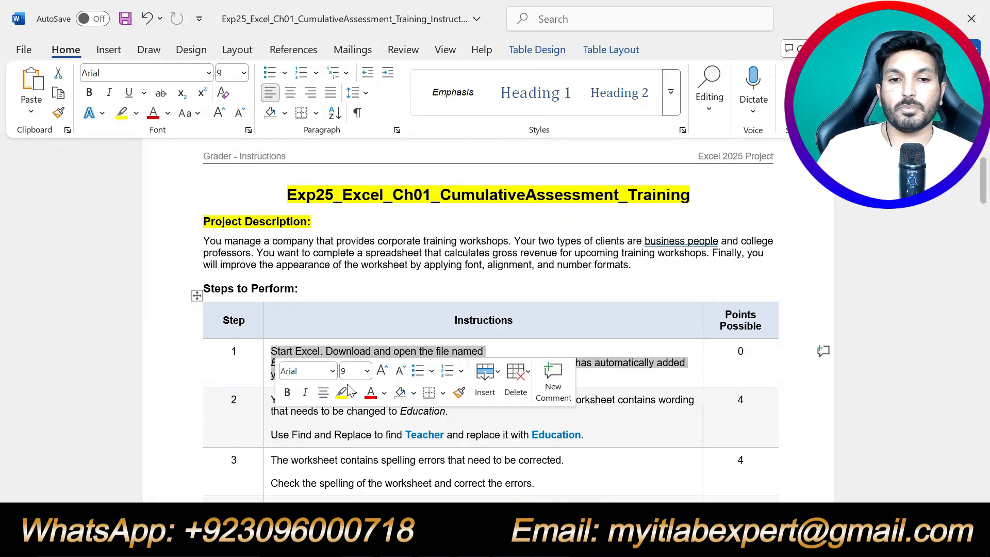
pyautogui.click(341, 392)
pyautogui.click(670, 375)
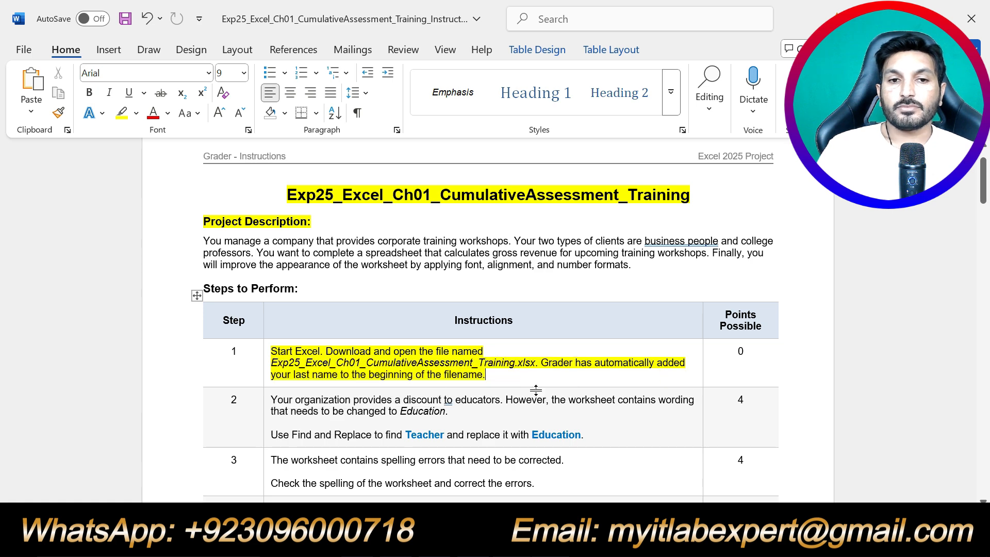
pyautogui.keyDown('ctrl'); pyautogui.scroll(1, 489, 320); pyautogui.keyUp('ctrl')
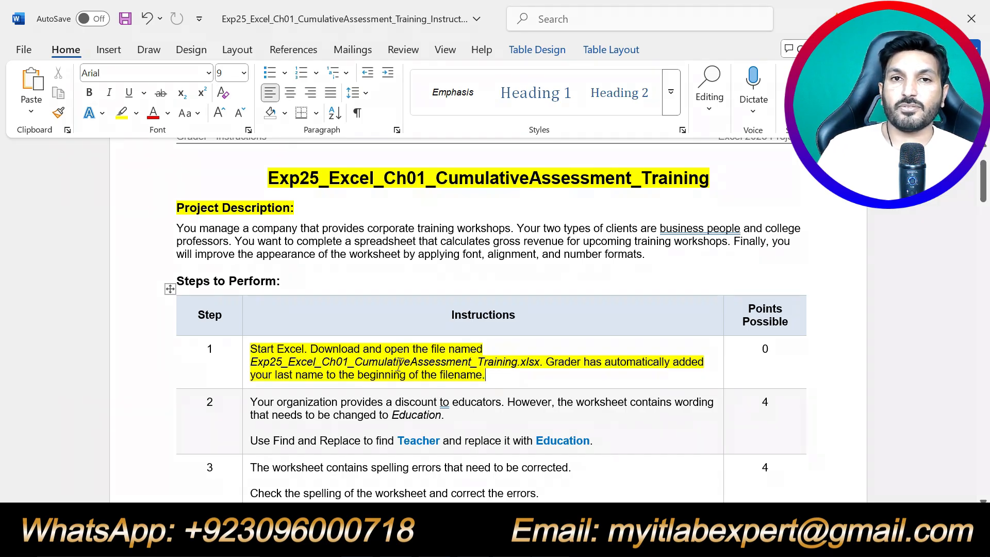
pyautogui.click(390, 540)
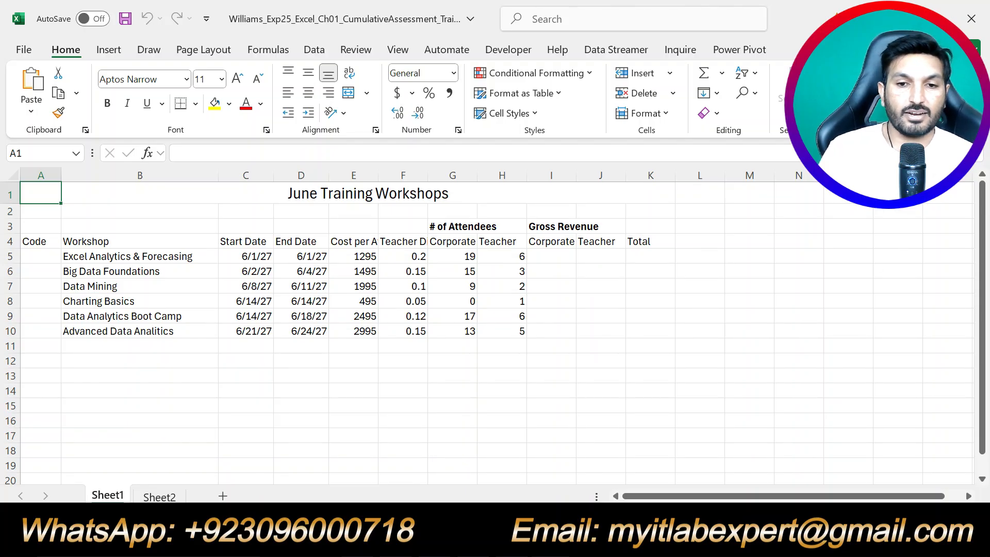
pyautogui.hotkey('alt', 'Tab')
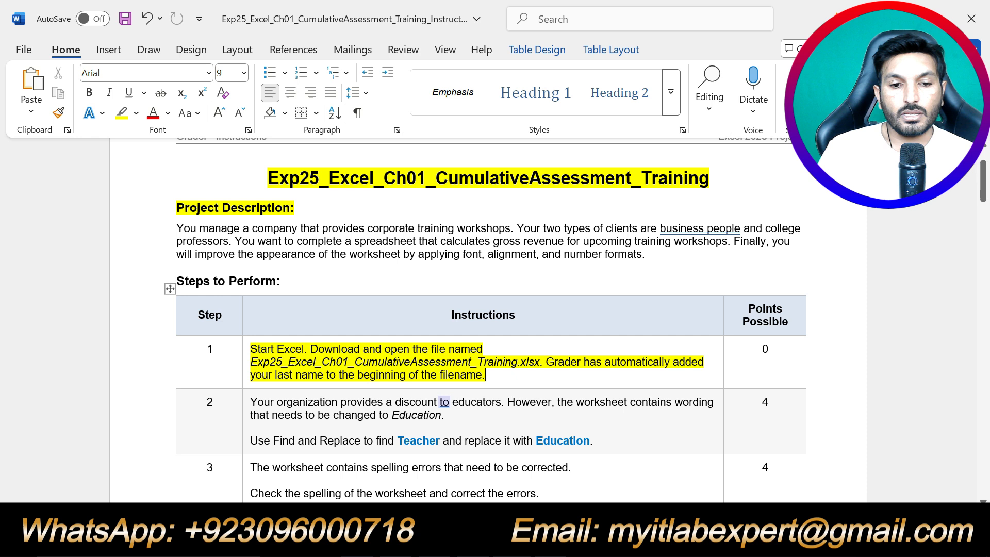
# - Undo the step 1 highlight and highlight the whole step 2 instruction in yellow instead
pyautogui.hotkey('ctrl', 'z')
pyautogui.moveTo(594, 442); pyautogui.dragTo(250, 402)
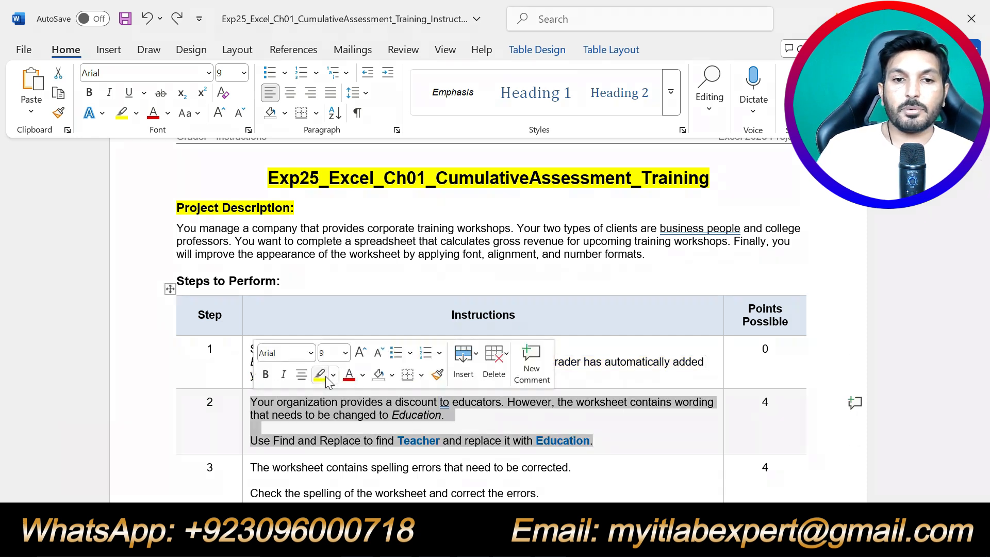
pyautogui.click(325, 379)
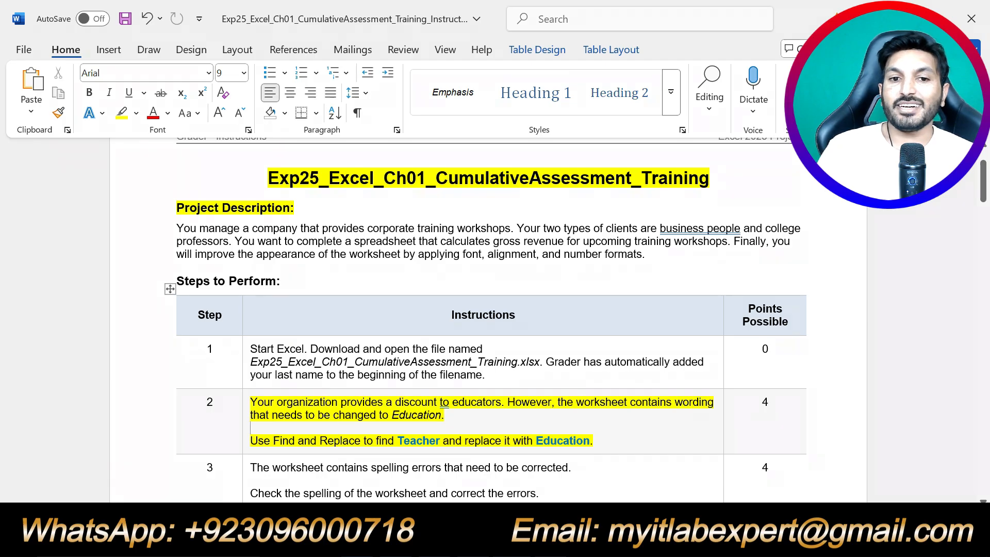
pyautogui.moveTo(397, 440); pyautogui.dragTo(439, 440)
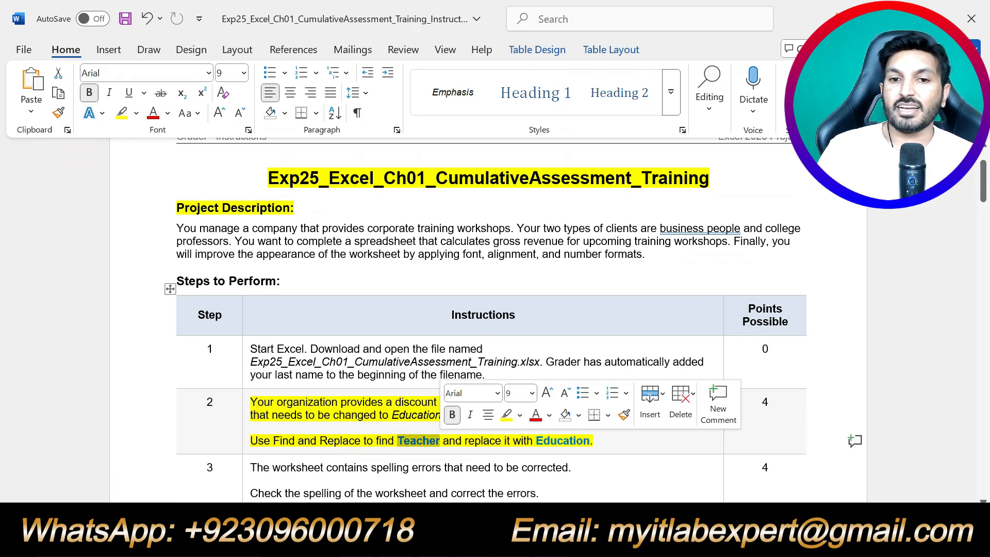
pyautogui.click(558, 441)
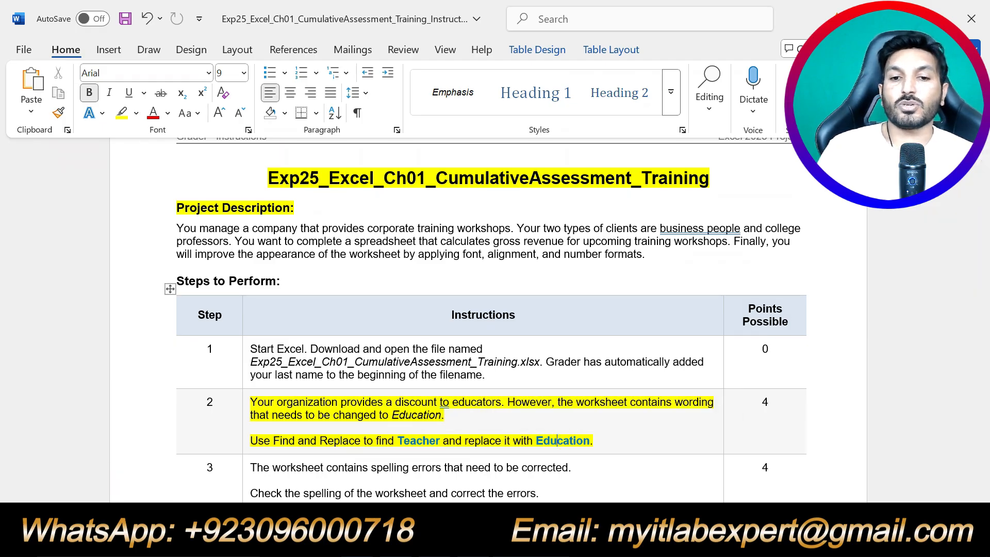
# - Switch to the Excel workbook and examine the row 4 headings that contain Teacher, including cell F4
pyautogui.click(531, 540)
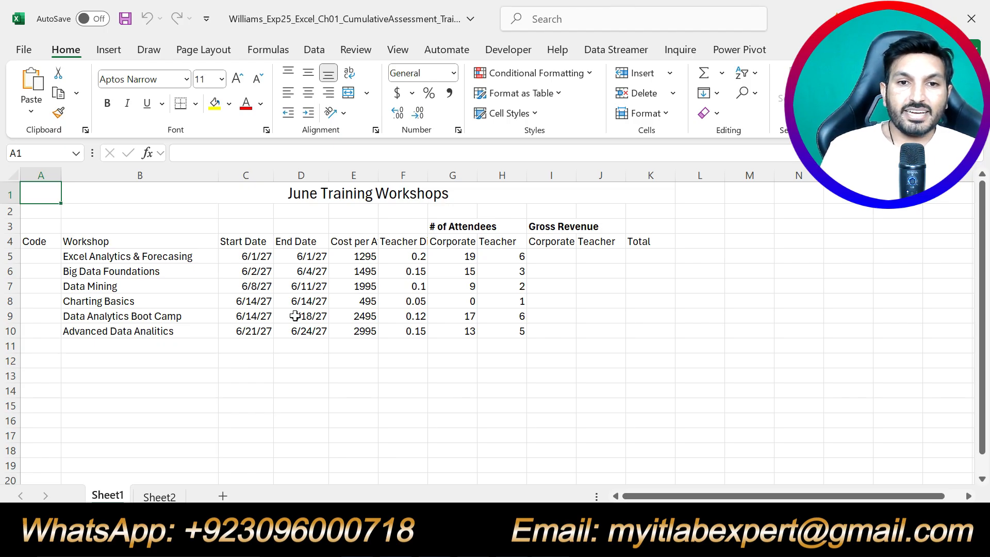
pyautogui.click(387, 242)
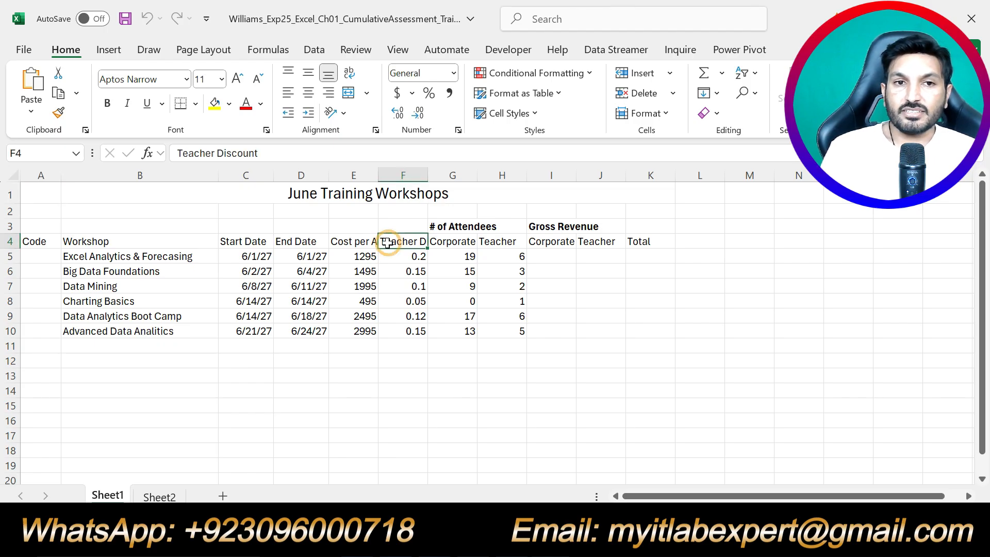
pyautogui.click(375, 425)
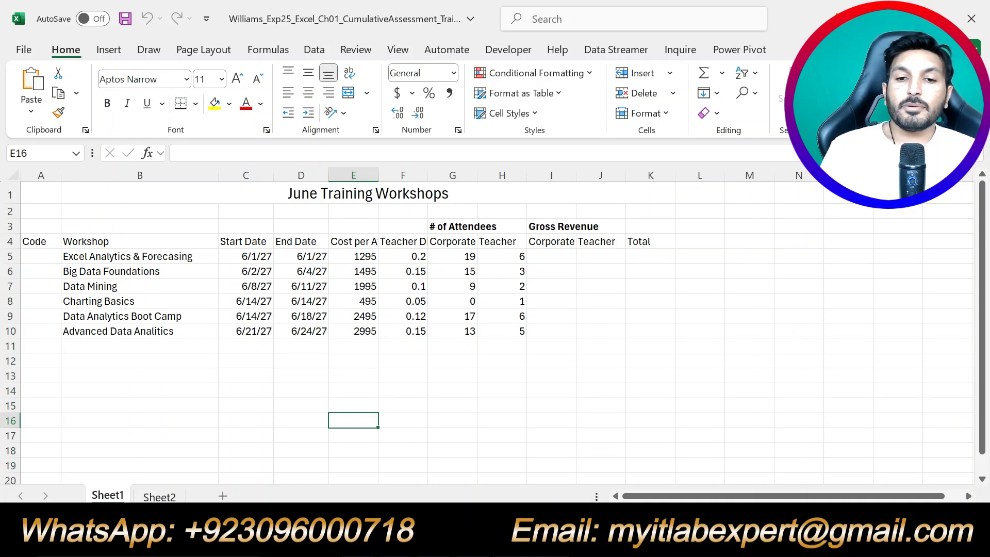
pyautogui.hotkey('alt', 'Tab')
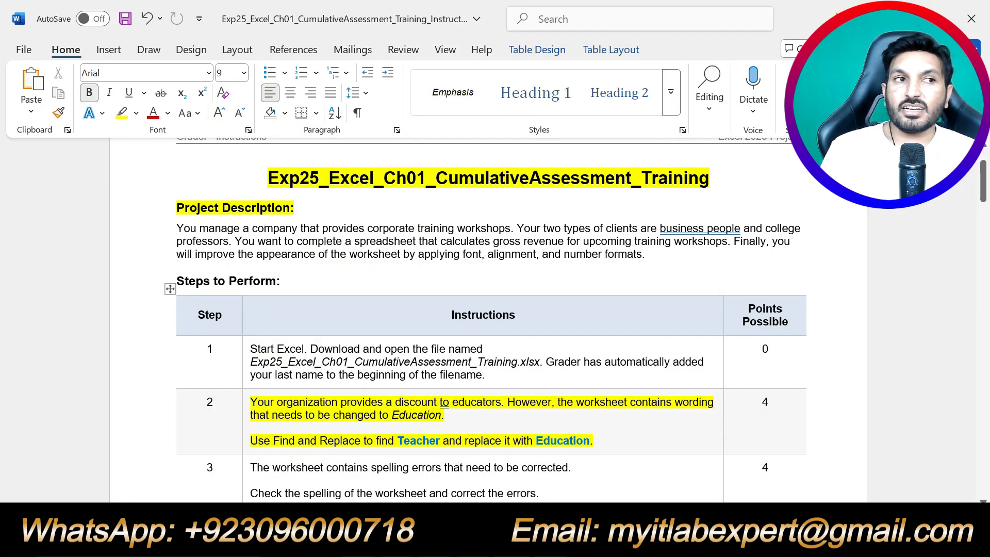
pyautogui.hotkey('alt', 'Tab')
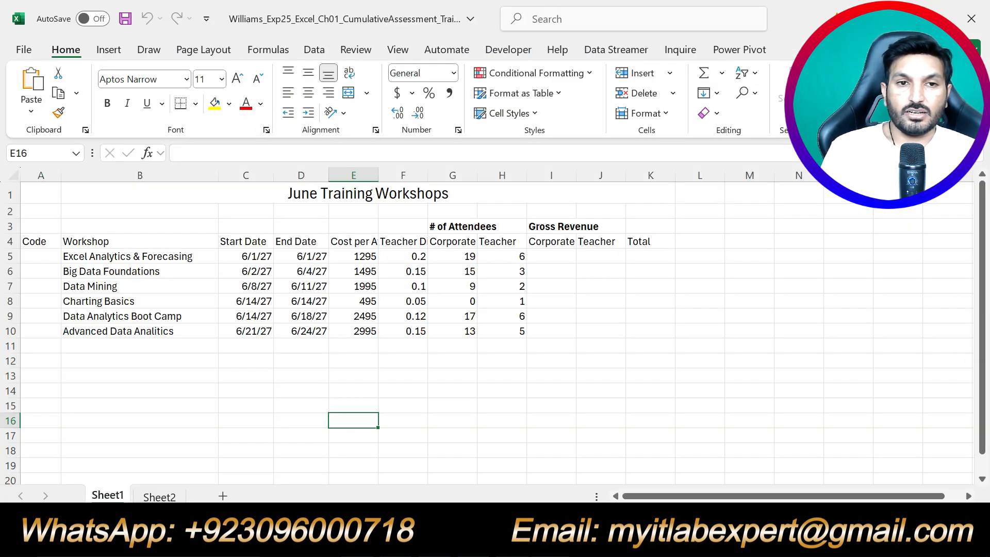
# - Select cell A1 on Sheet1 and open Find and Replace for a replacement
pyautogui.click(51, 196)
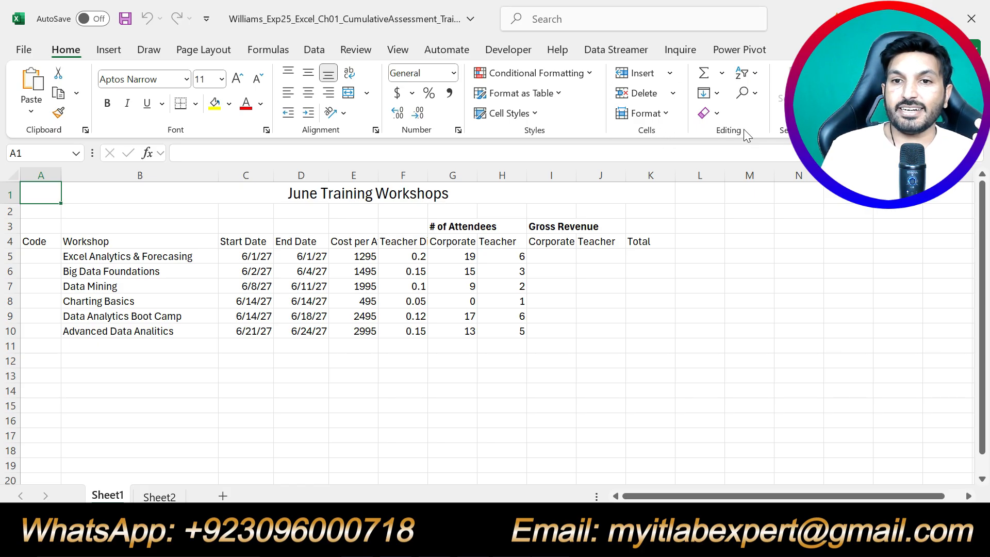
pyautogui.click(747, 93)
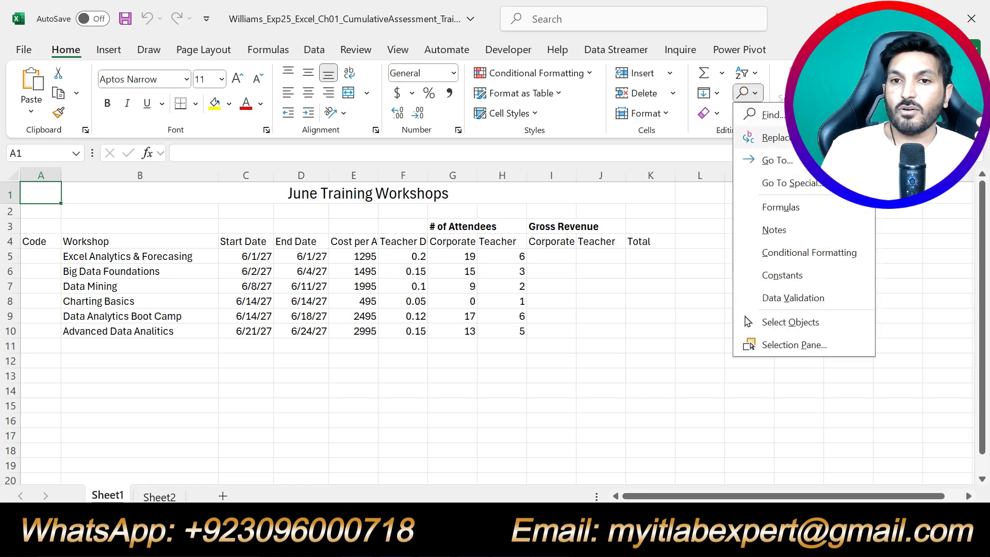
pyautogui.click(779, 138)
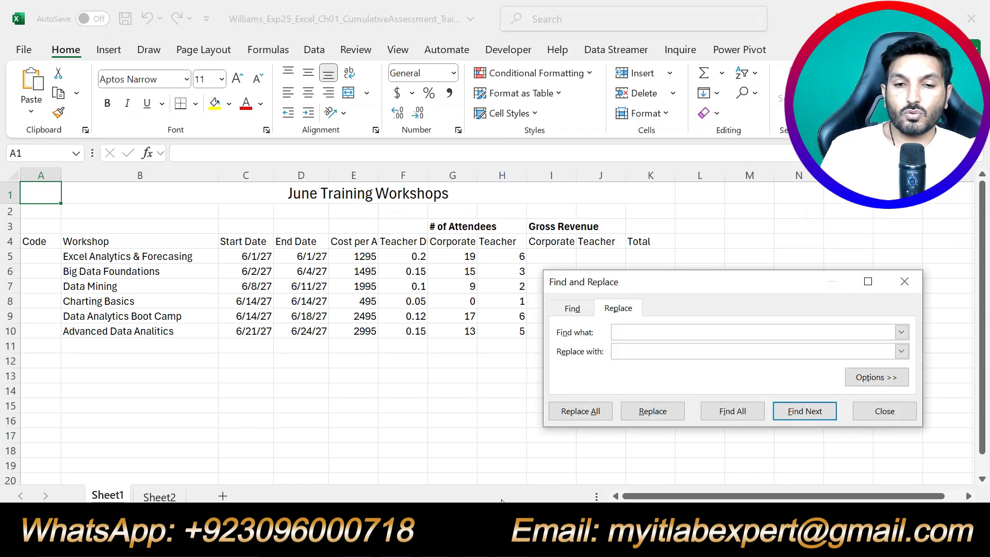
# - Copy the word Teacher from the step 2 instruction in Word and return to the Excel workbook
pyautogui.click(436, 541)
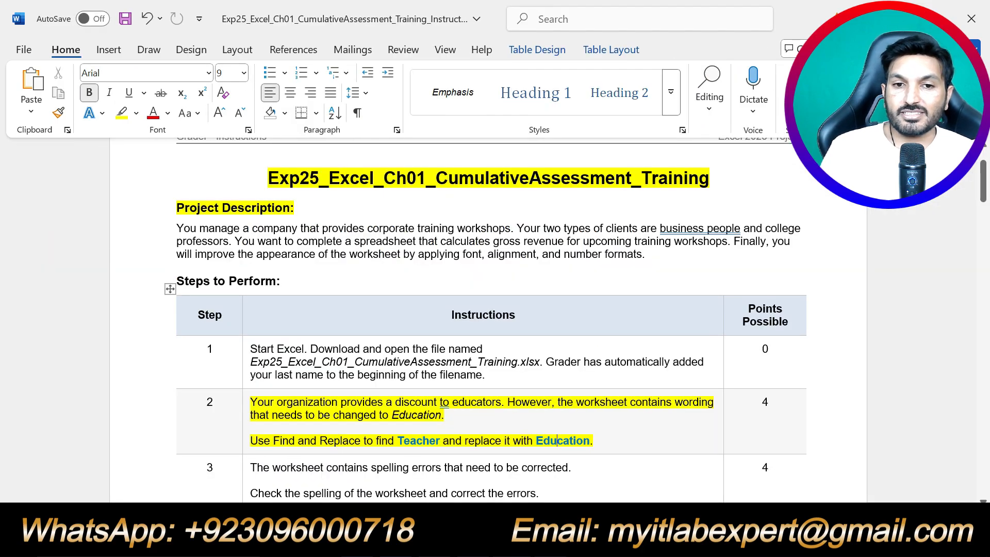
pyautogui.moveTo(397, 441); pyautogui.dragTo(440, 442)
pyautogui.hotkey('ctrl', 'c')
pyautogui.hotkey('alt', 'Tab')
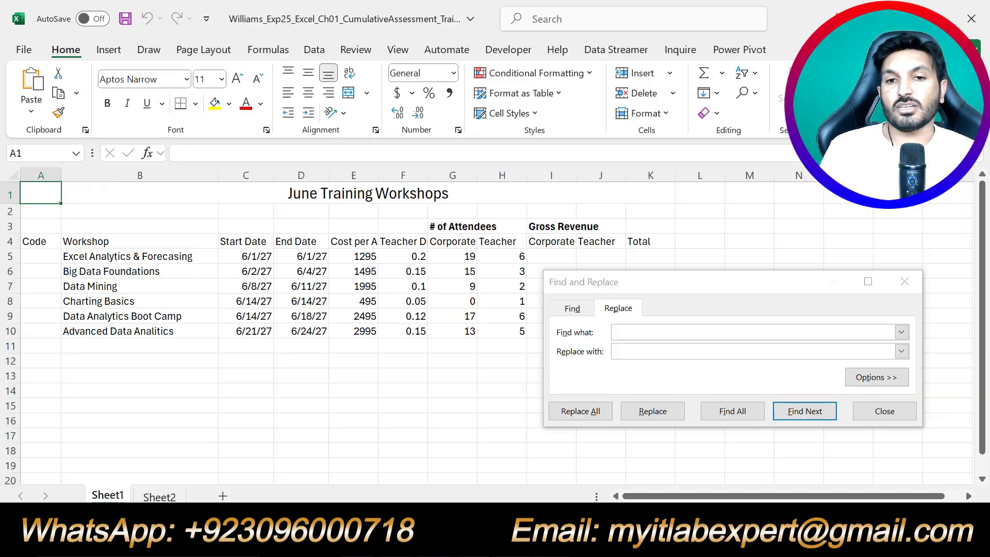
# - Replace all occurrences of "Teacher" with "Education" in the worksheet
pyautogui.click(659, 331)
pyautogui.write('T')
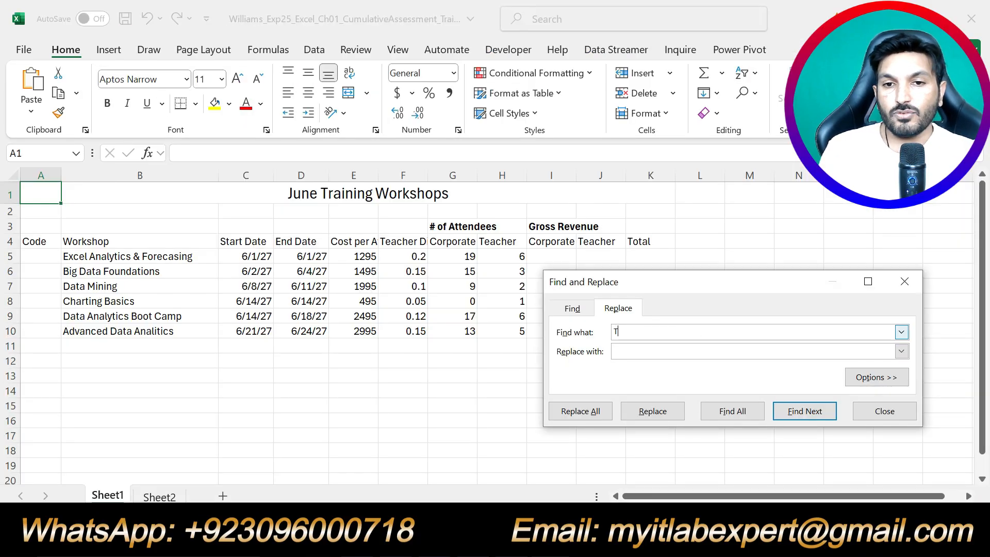
pyautogui.write('eacher')
pyautogui.click(659, 348)
pyautogui.write('Edu')
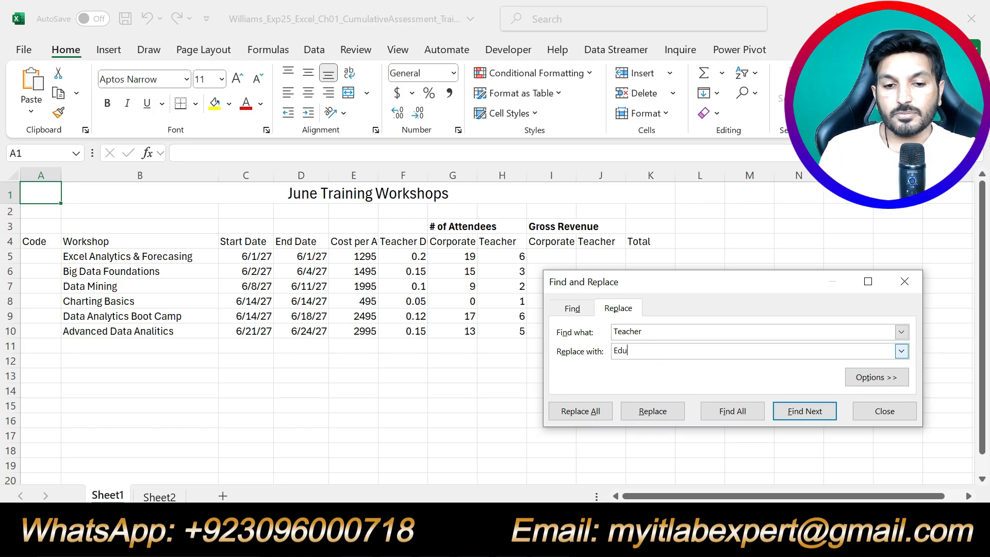
pyautogui.write('cation')
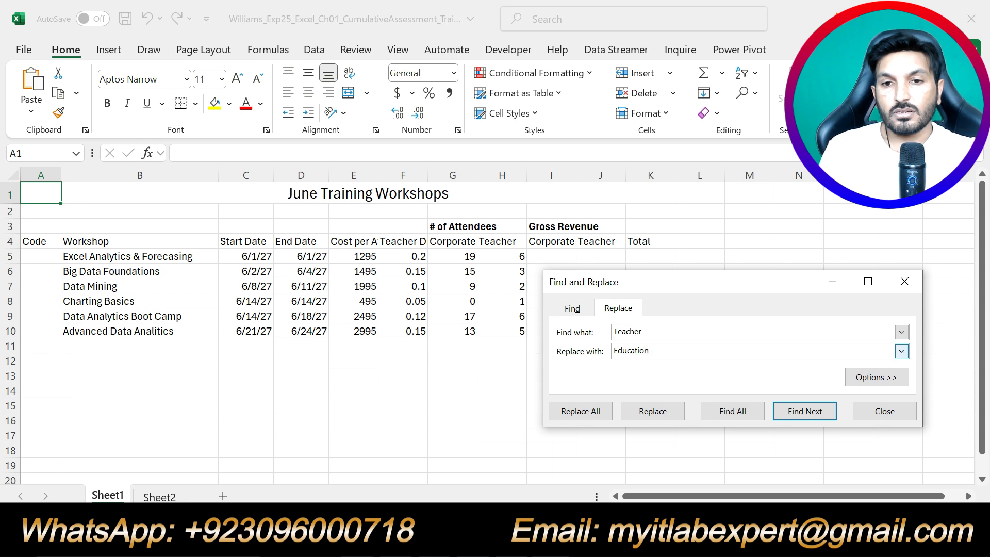
pyautogui.click(580, 410)
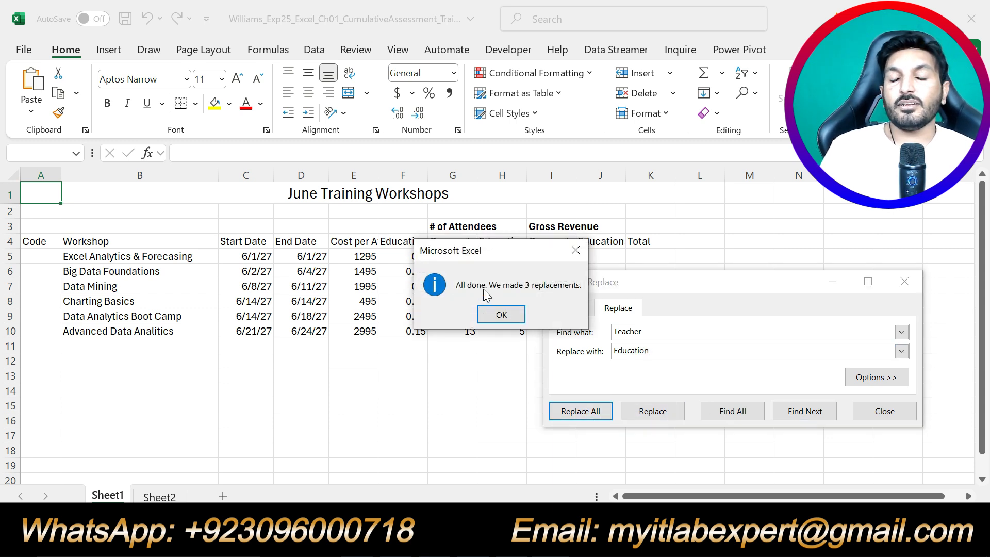
pyautogui.click(502, 315)
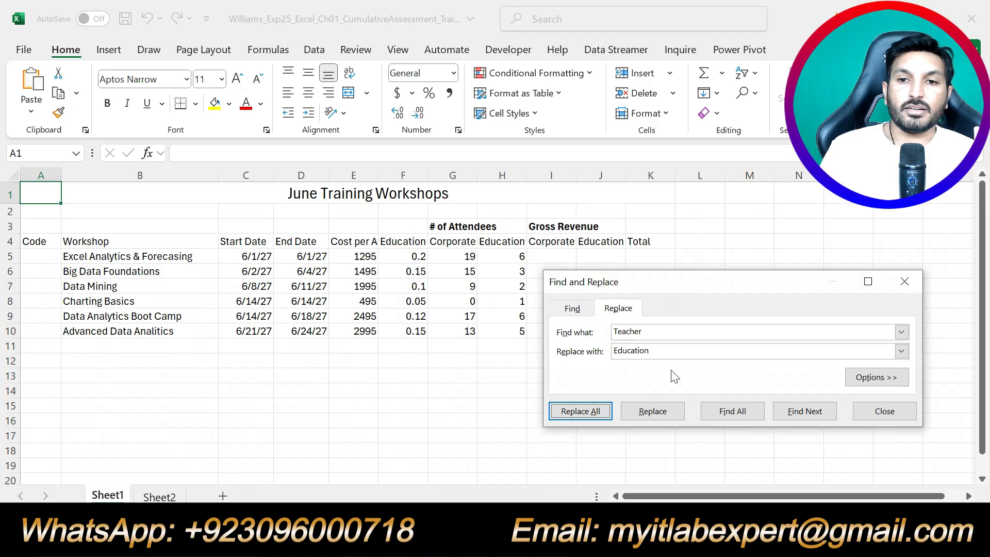
# - Close Find and Replace, then switch to the Word instructions and move the yellow highlight from step 2 to the step 3 text
pyautogui.click(900, 416)
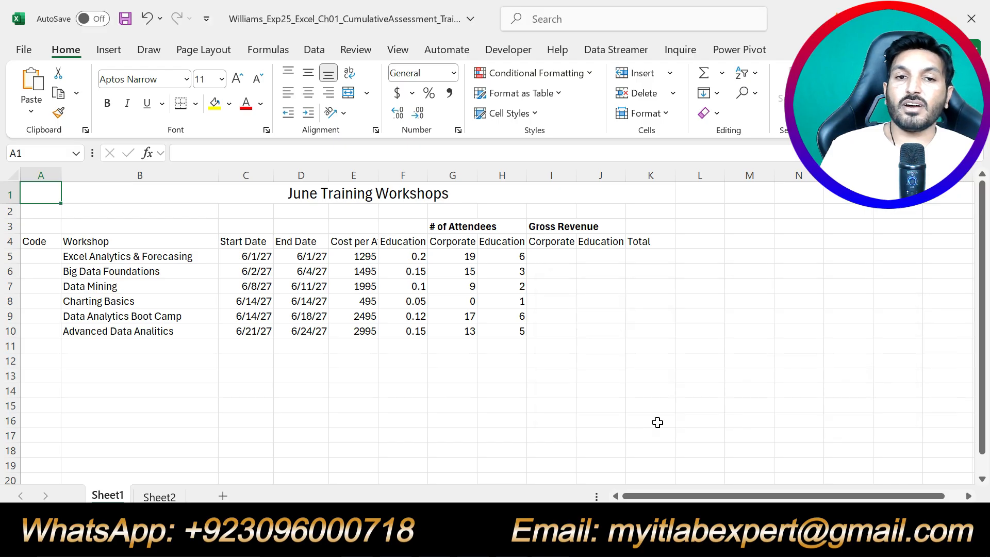
pyautogui.hotkey('alt', 'Tab')
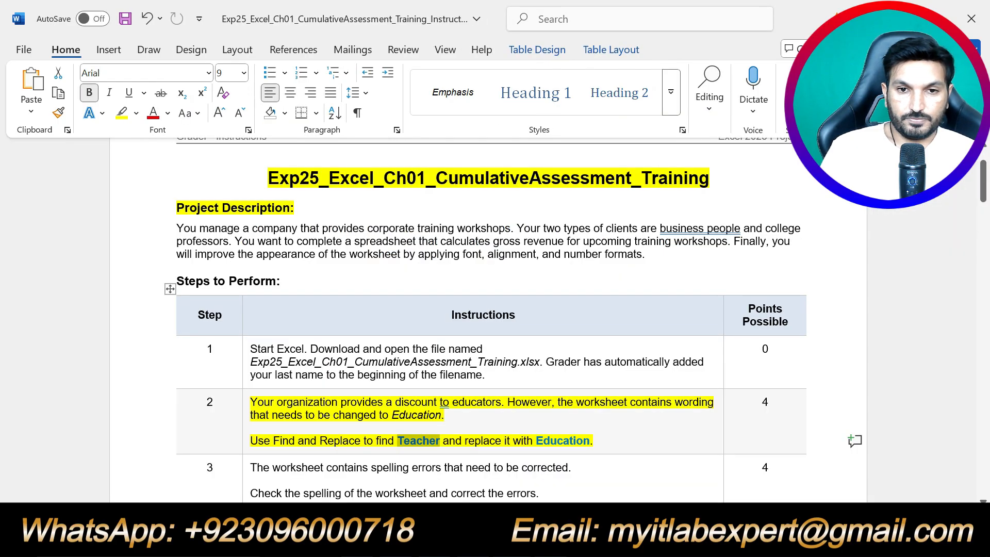
pyautogui.hotkey('ctrl', 'z')
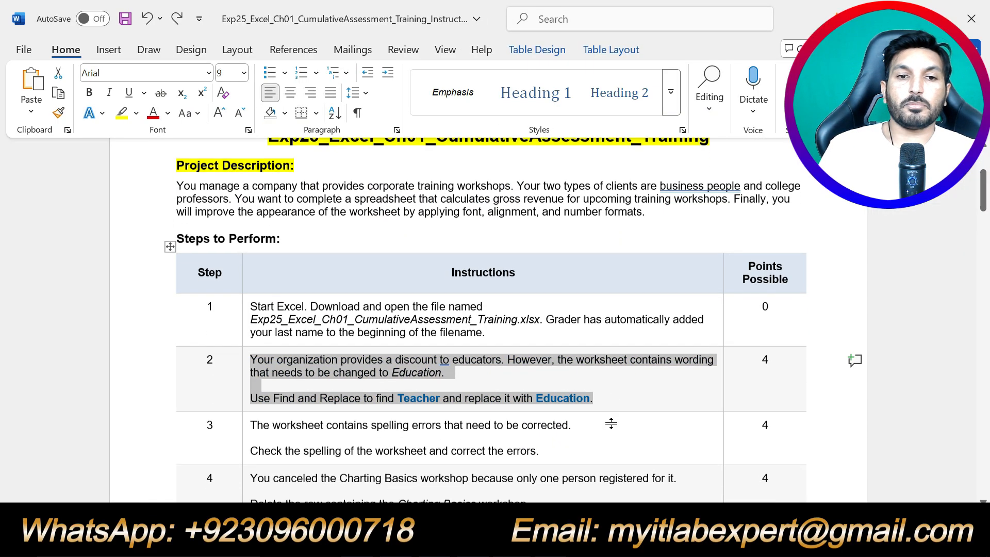
pyautogui.scroll(-2, 582, 433)
pyautogui.moveTo(541, 407); pyautogui.dragTo(254, 380)
pyautogui.click(310, 352)
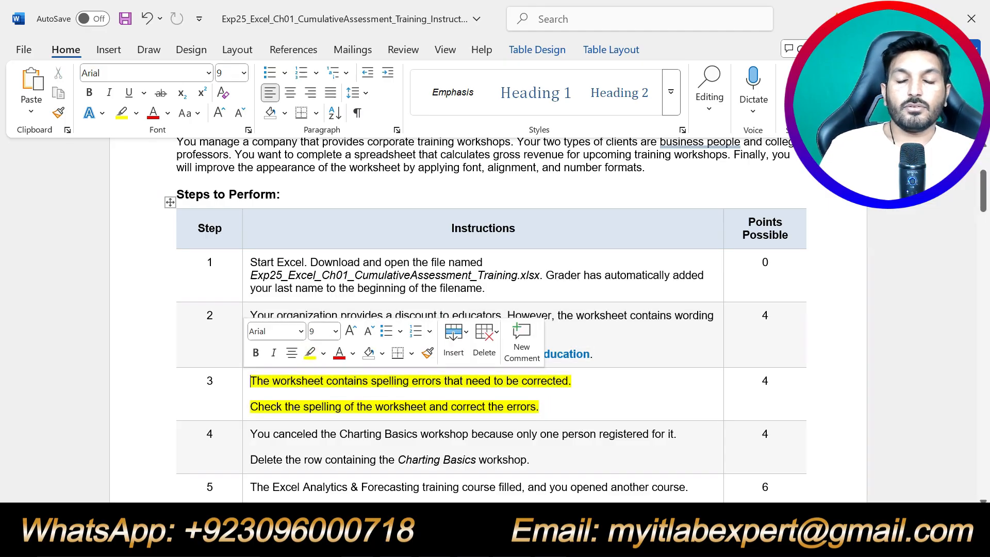
pyautogui.click(423, 407)
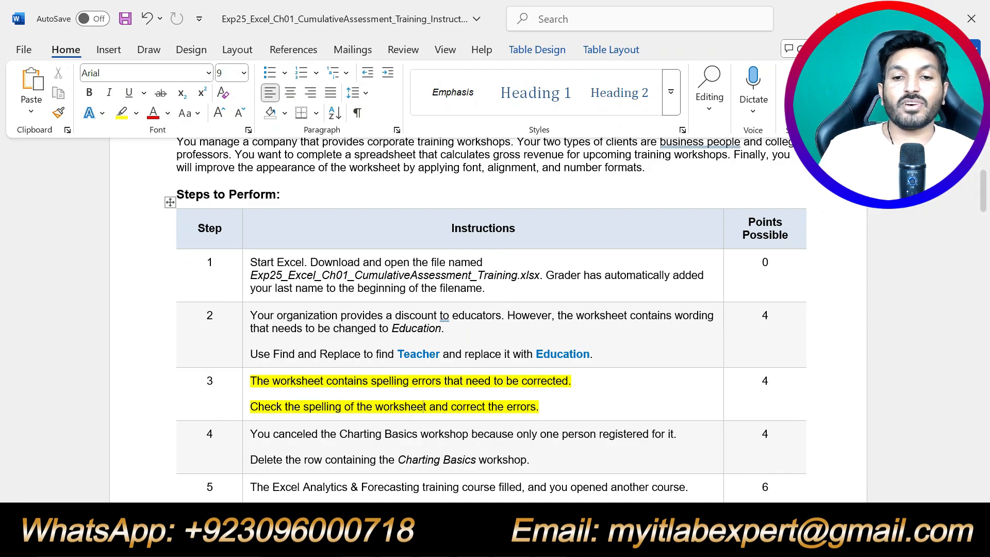
# - Switch to the Excel workbook and spell-check Sheet1, correcting the misspelled words to "Forecasting" in B5 and "Analytics" in B10
pyautogui.hotkey('alt', 'Tab')
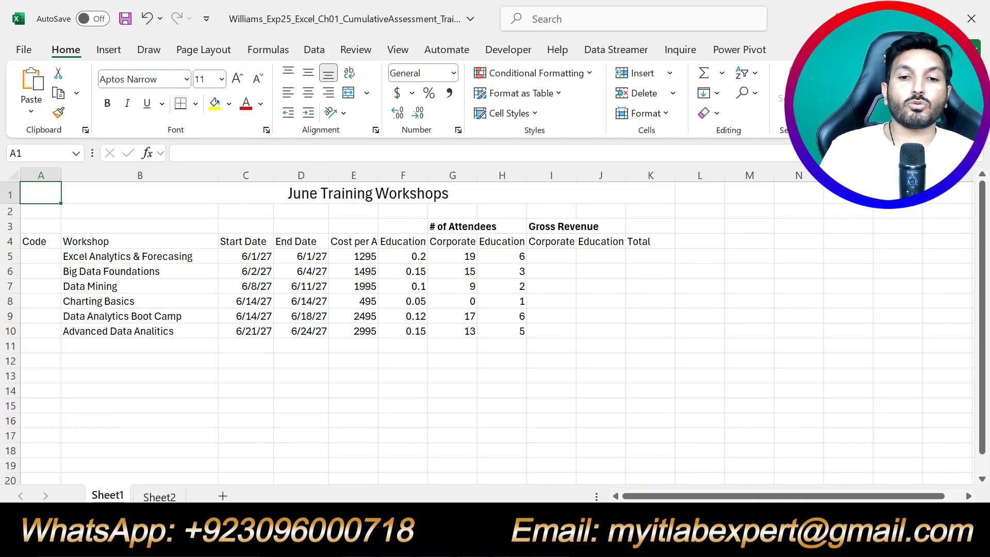
pyautogui.hotkey('alt', 'Tab')
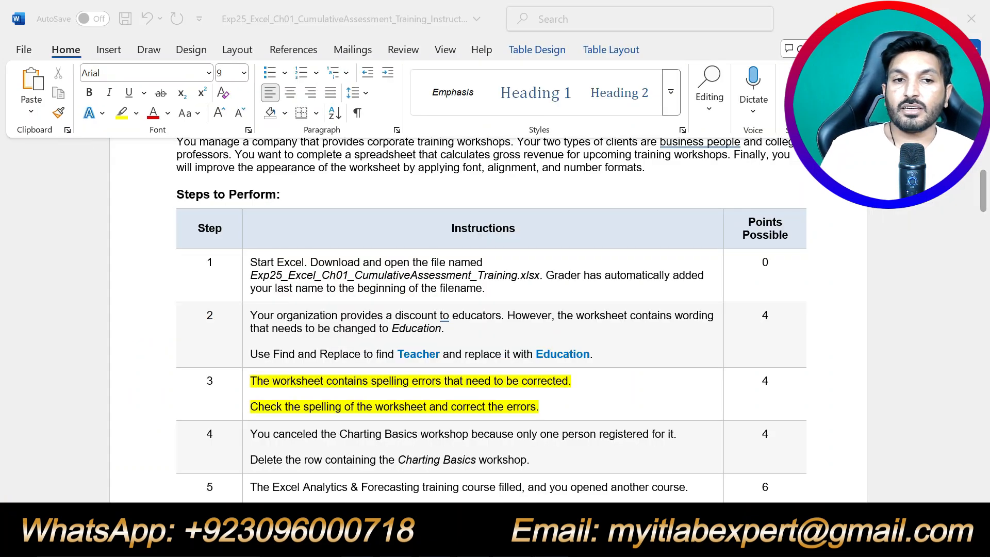
pyautogui.hotkey('alt', 'Tab')
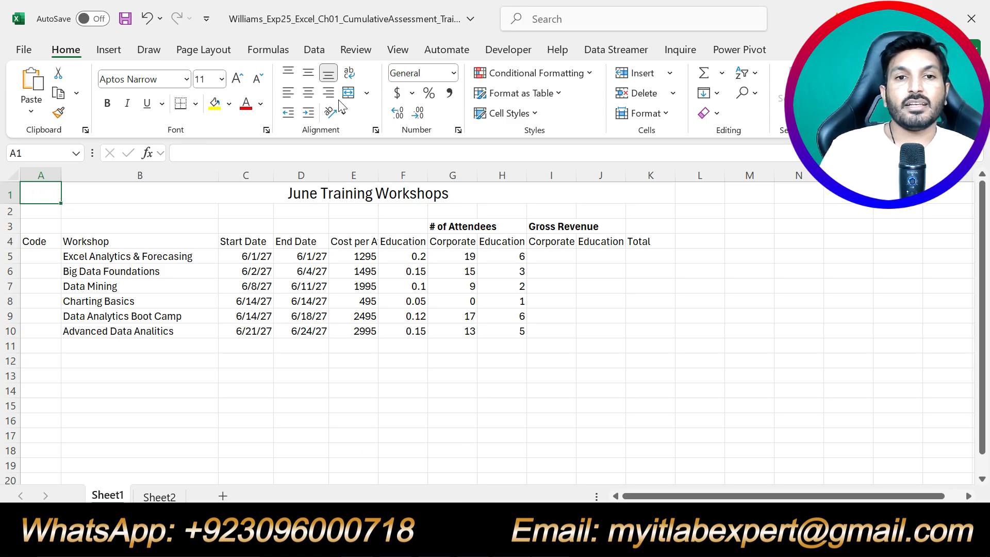
pyautogui.click(358, 50)
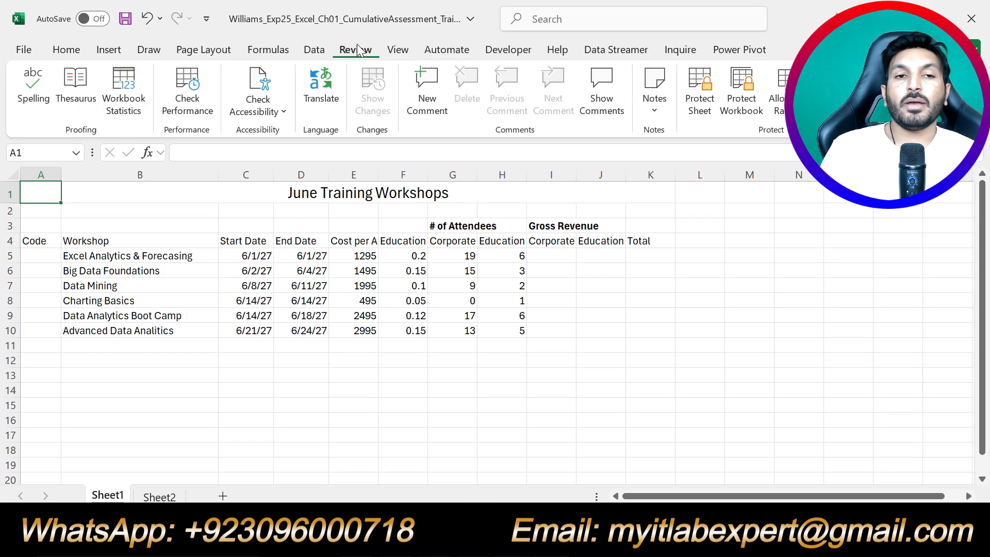
pyautogui.click(34, 88)
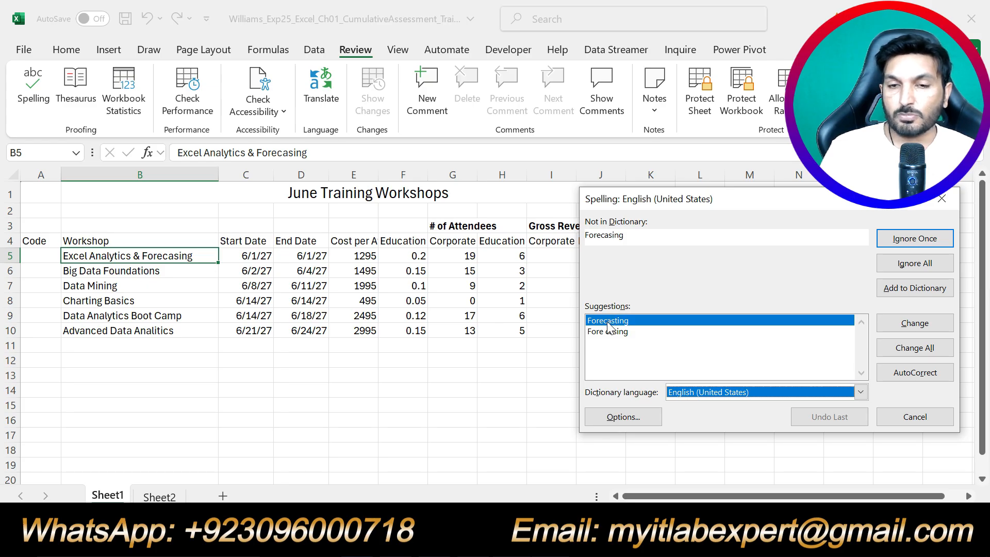
pyautogui.click(925, 325)
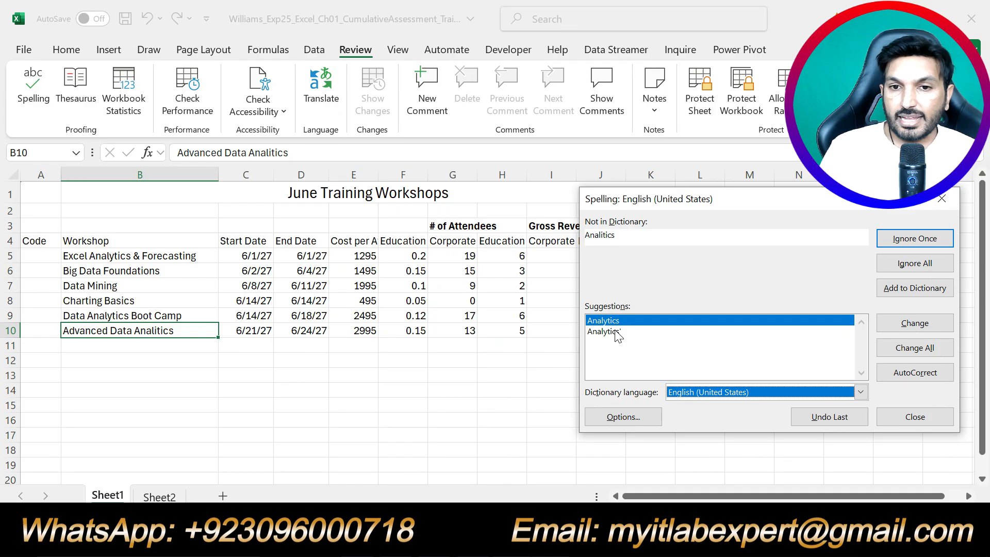
pyautogui.click(910, 326)
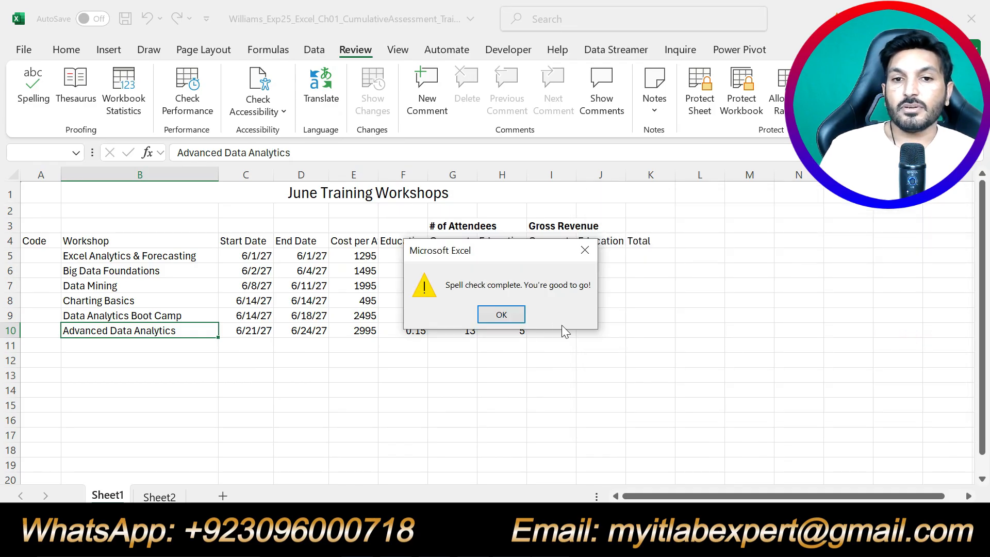
pyautogui.click(501, 315)
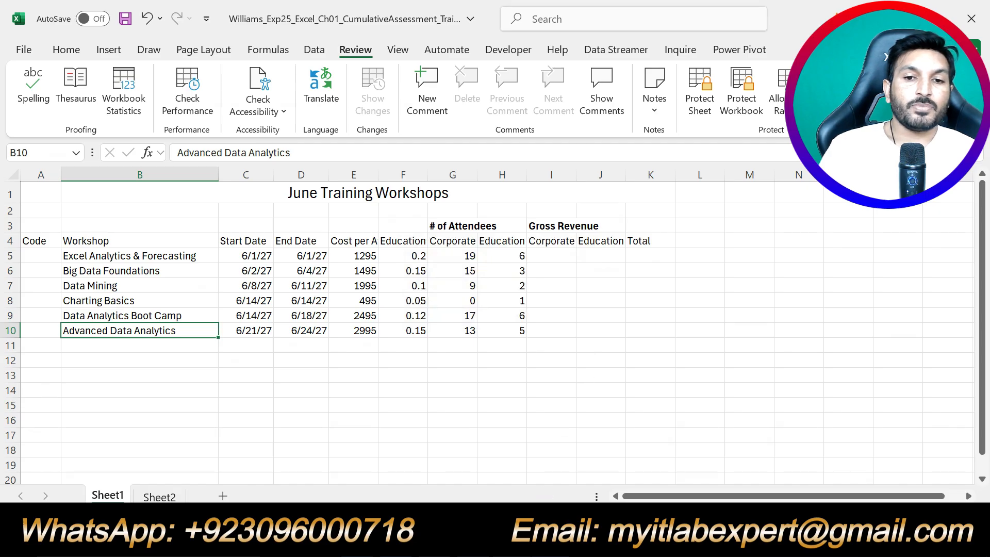
# - Switch to the Word instructions, remove the step 3 highlight and highlight the step 4 text in yellow
pyautogui.hotkey('alt', 'Tab')
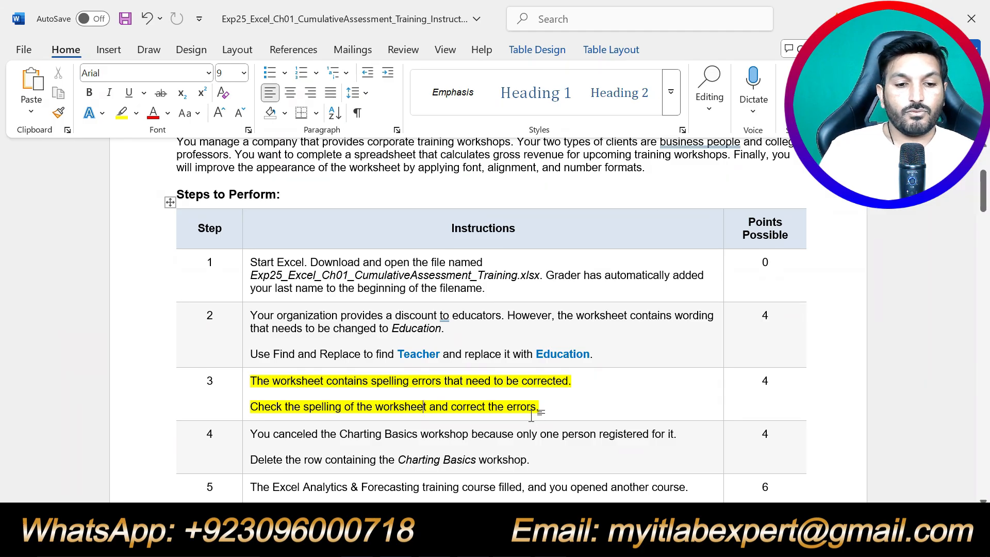
pyautogui.hotkey('ctrl', 'z')
pyautogui.scroll(-3, 531, 412)
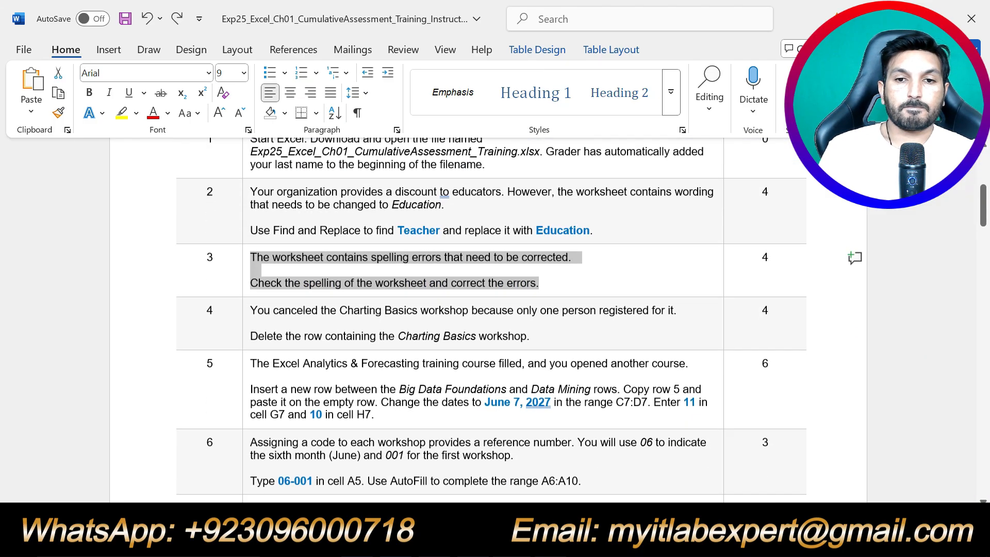
pyautogui.moveTo(543, 322); pyautogui.dragTo(275, 305)
pyautogui.moveTo(546, 332); pyautogui.dragTo(251, 305)
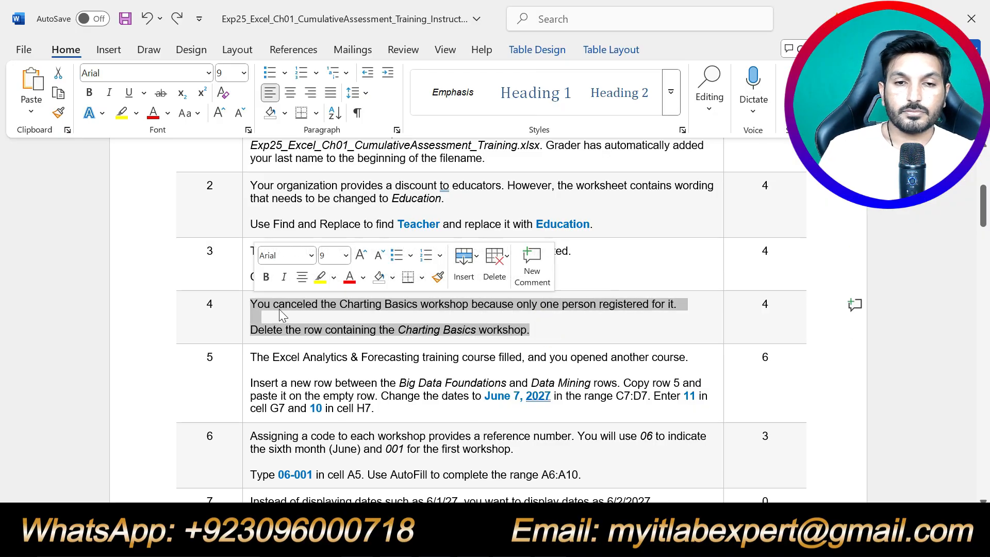
pyautogui.click(323, 280)
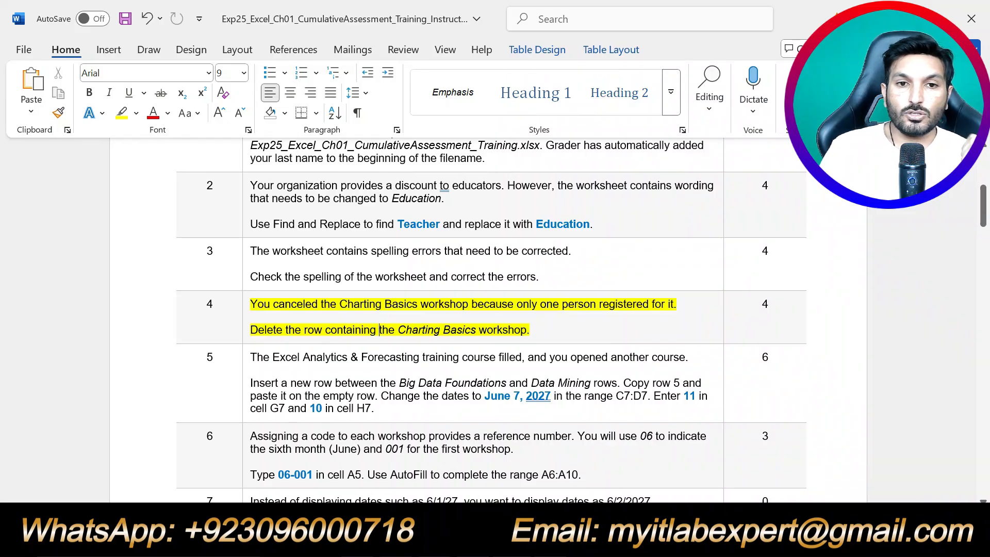
# - Switch to the Excel workbook and delete the entire sheet row containing the Charting Basics workshop
pyautogui.hotkey('alt', 'Tab')
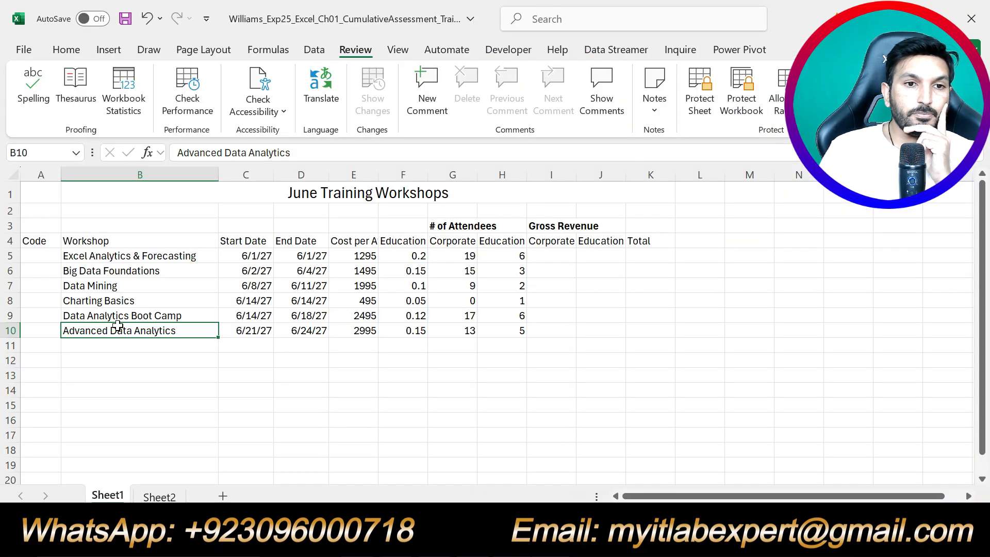
pyautogui.click(122, 301)
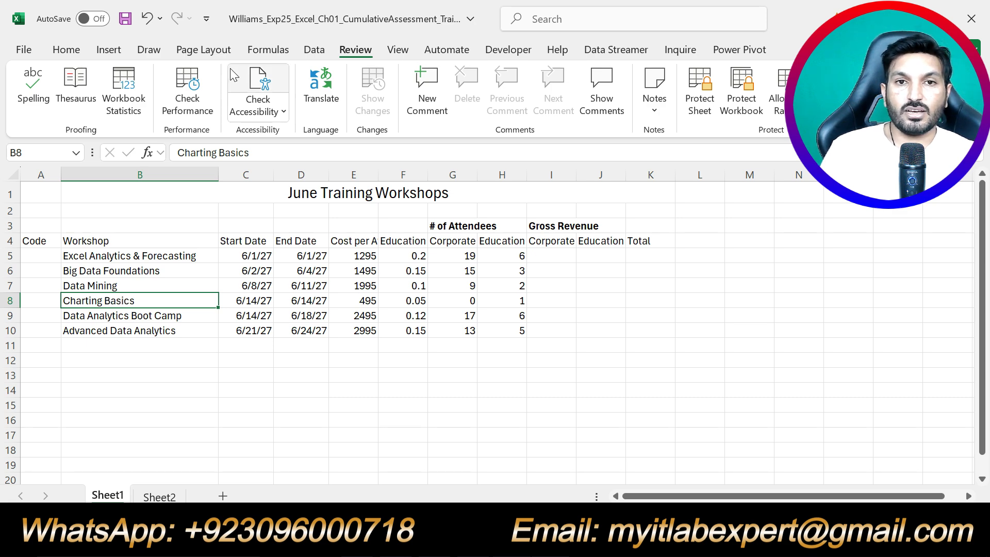
pyautogui.click(76, 50)
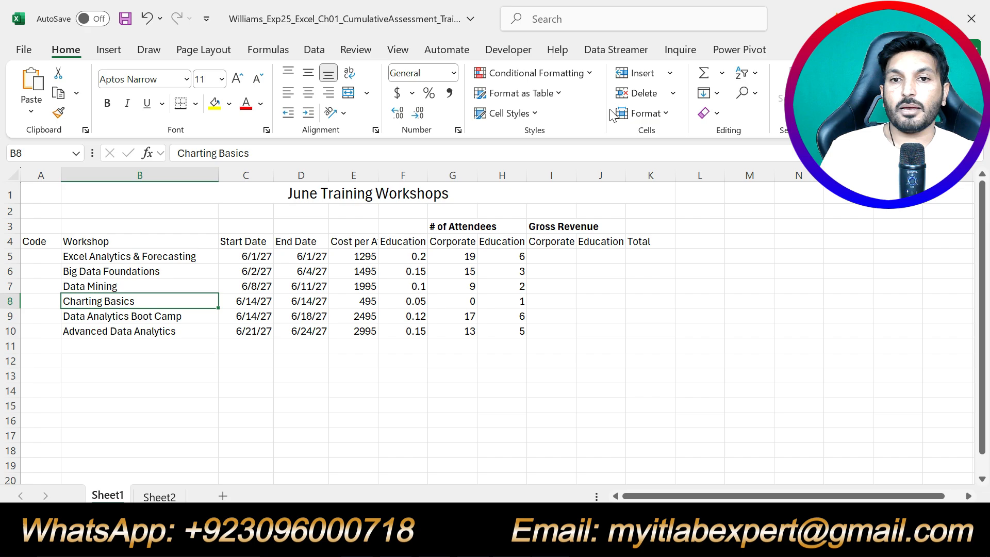
pyautogui.click(674, 93)
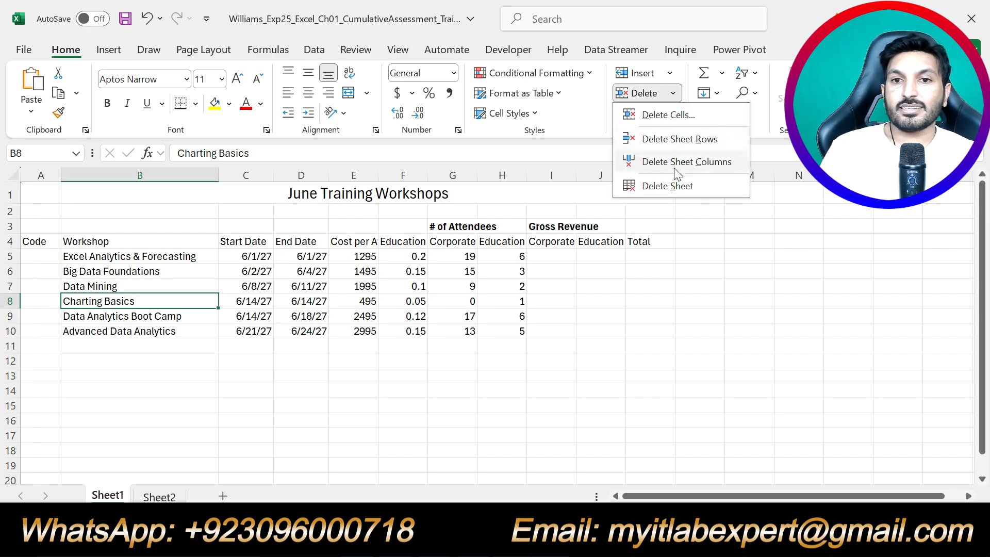
pyautogui.click(676, 139)
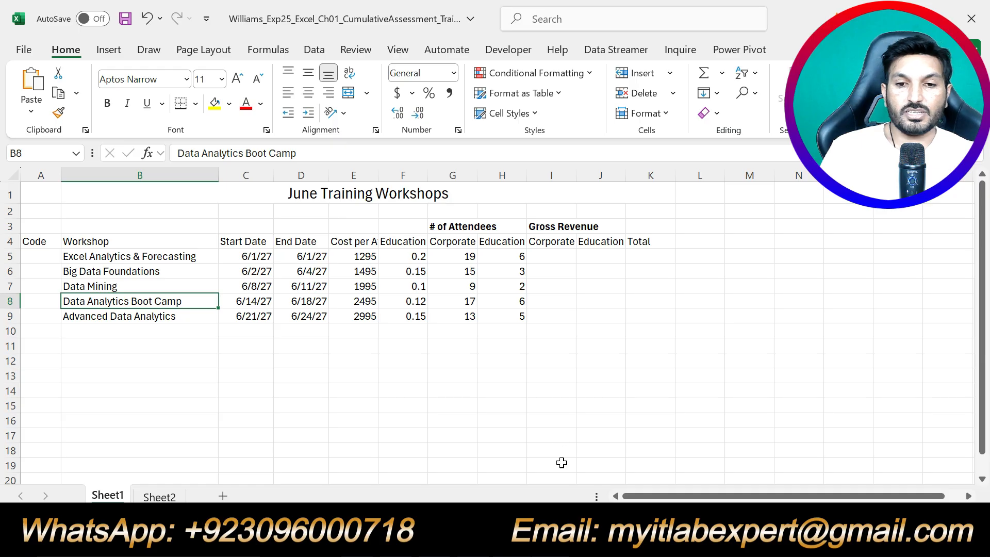
# - Return to the Word instructions, undo the step 4 highlight and highlight the step 5 text in yellow
pyautogui.hotkey('alt', 'Tab')
pyautogui.click(552, 338)
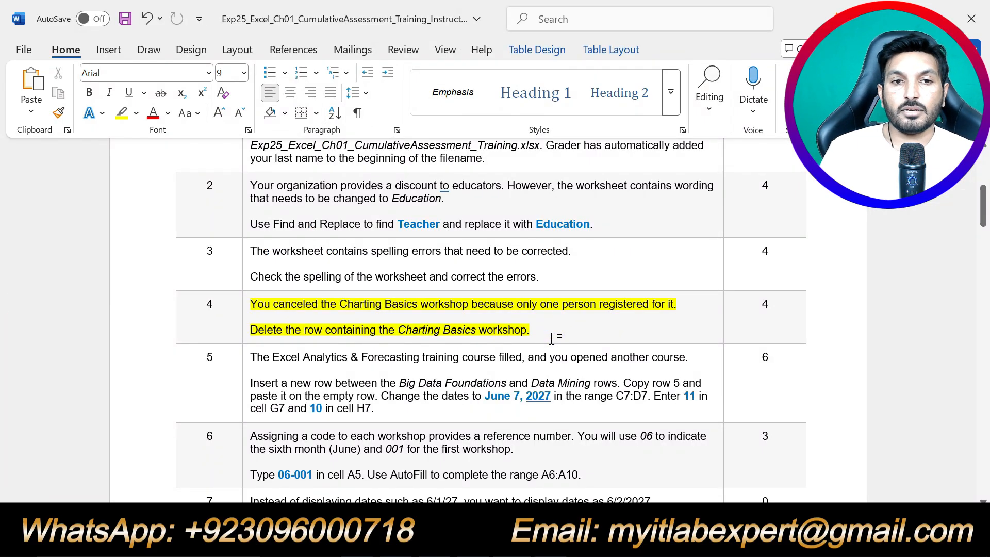
pyautogui.write(']')
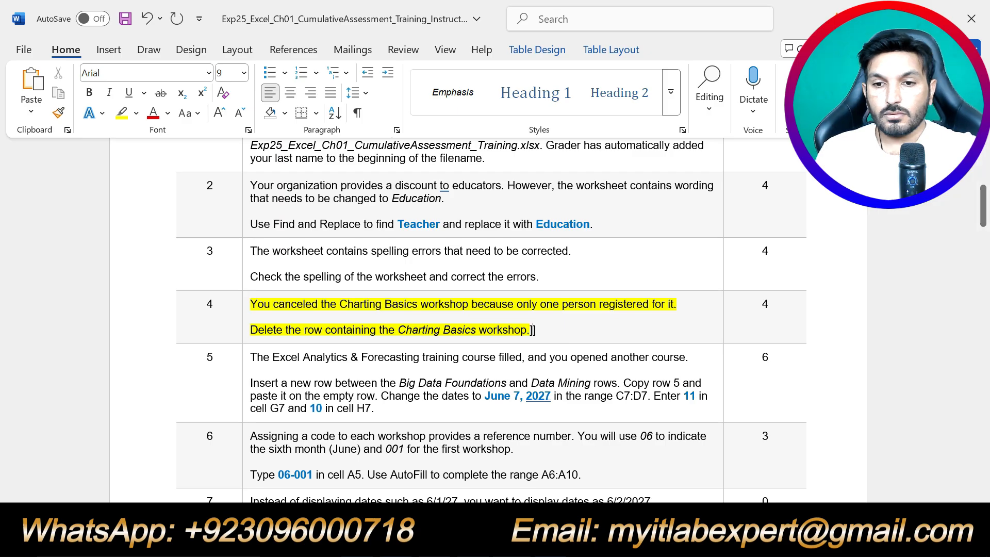
pyautogui.hotkey('ctrl', 'z')
pyautogui.hotkey('ctrl', 'z')
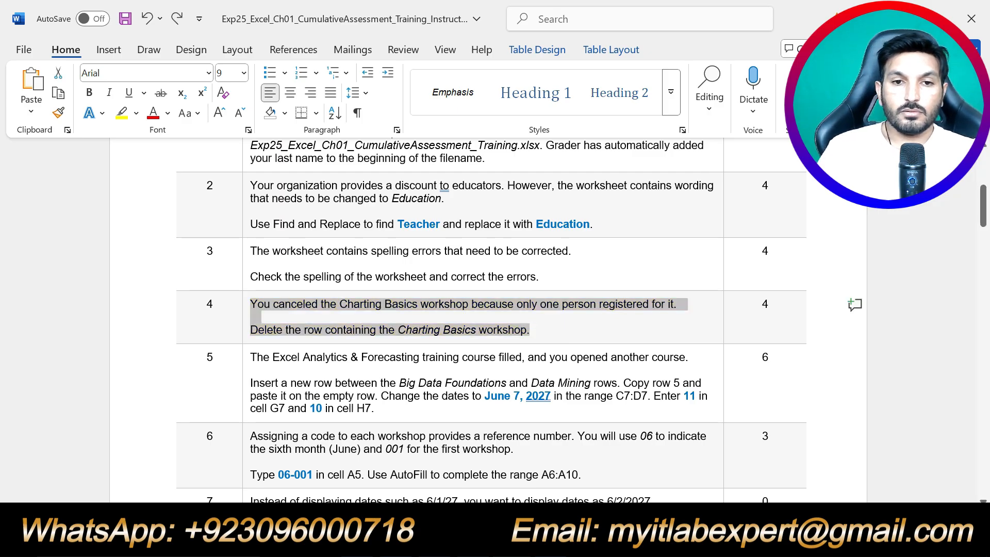
pyautogui.moveTo(444, 414); pyautogui.dragTo(251, 357)
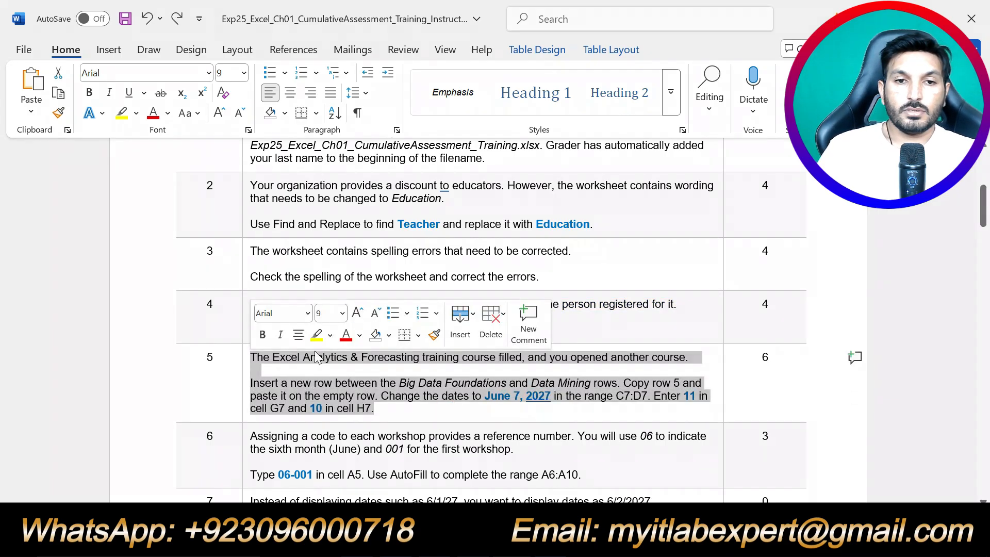
pyautogui.click(316, 335)
pyautogui.click(395, 396)
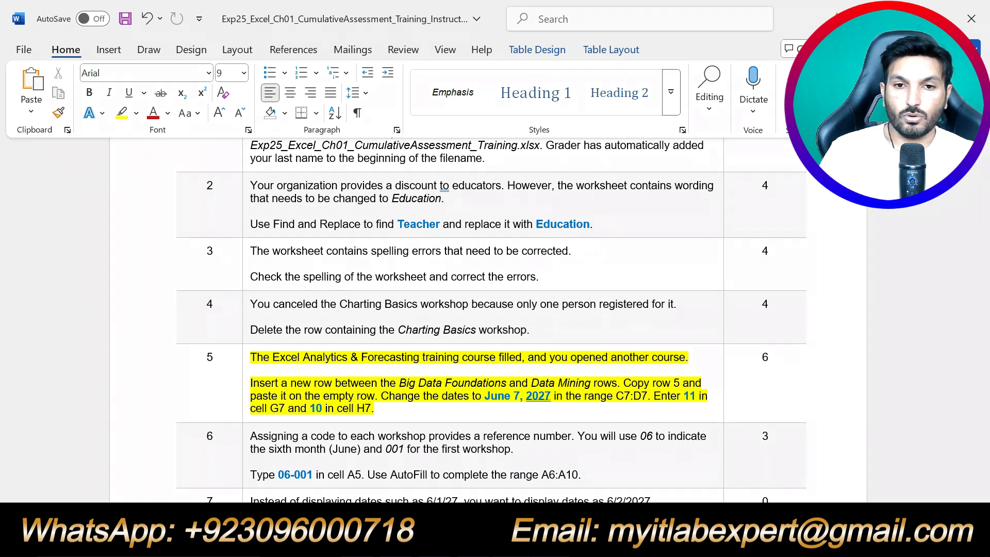
# - In the Excel workbook, insert a blank row between the Big Data Foundations and Data Mining rows, then return to the Word instructions
pyautogui.hotkey('alt', 'Tab')
pyautogui.click(103, 290)
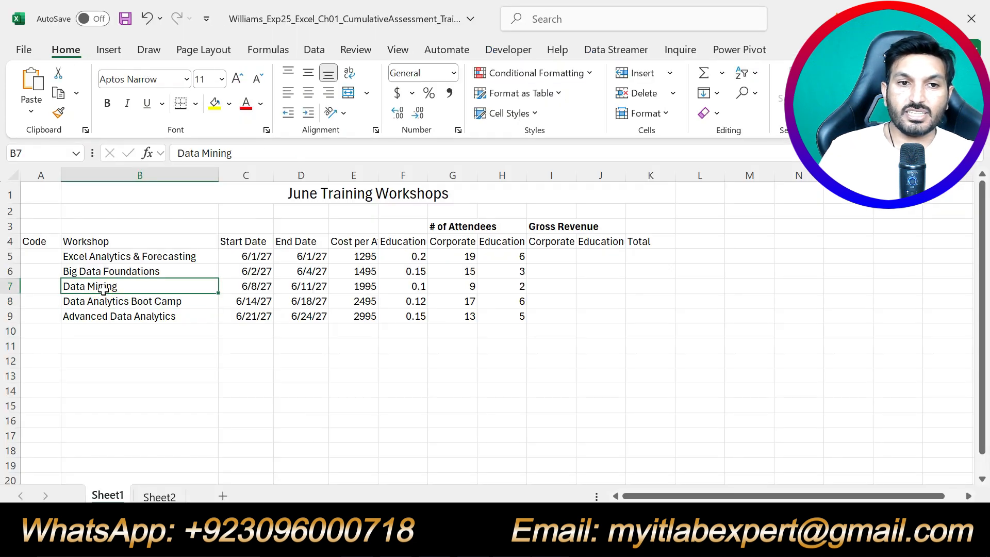
pyautogui.click(121, 268)
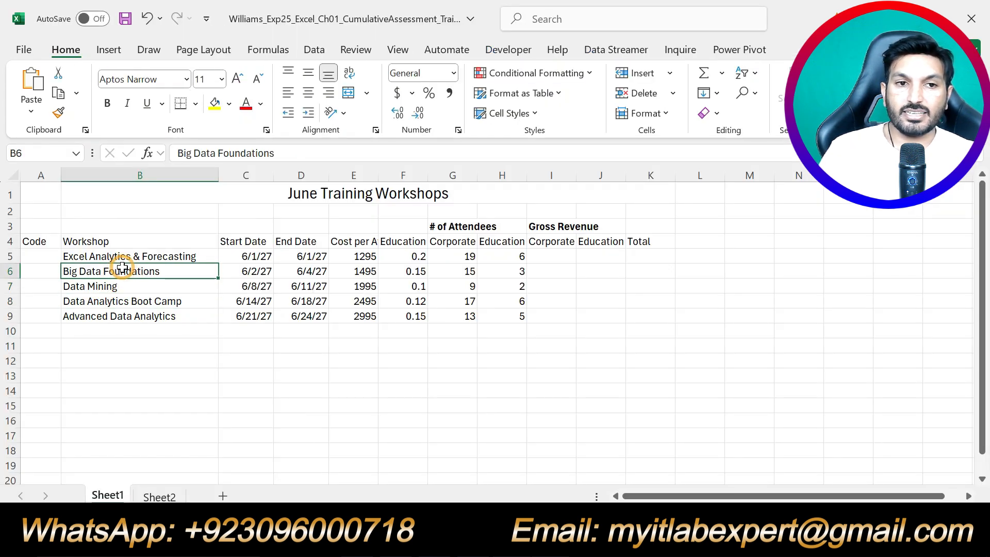
pyautogui.click(105, 289)
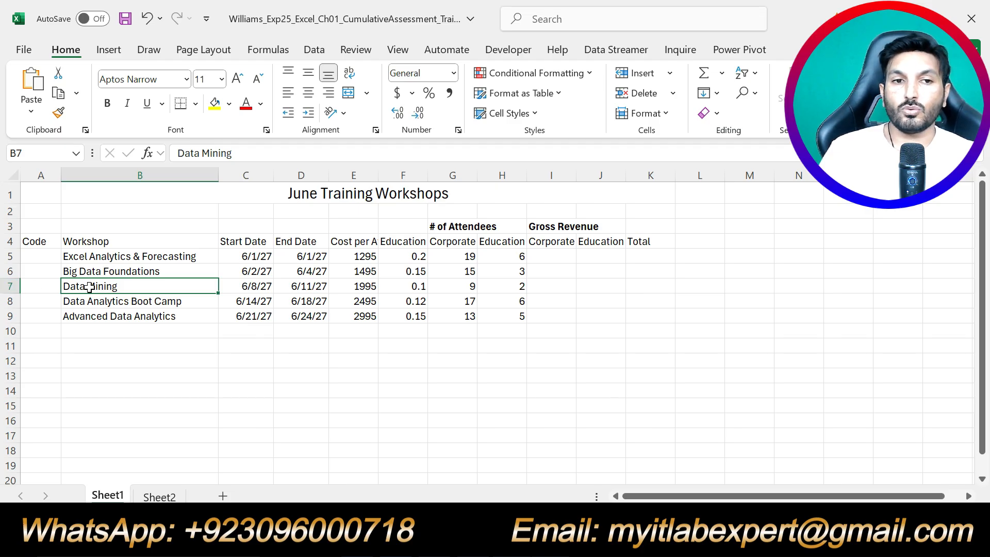
pyautogui.rightClick(8, 288)
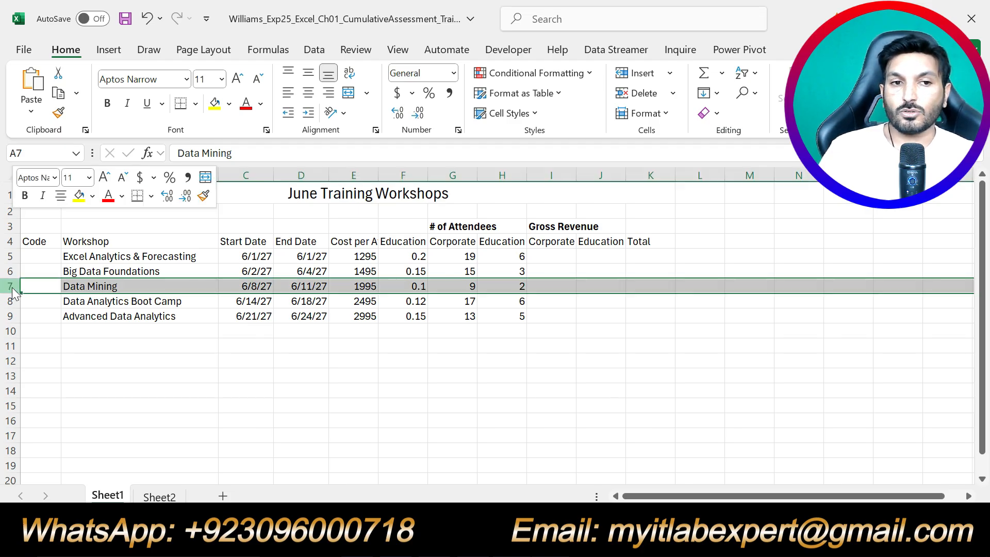
pyautogui.click(55, 376)
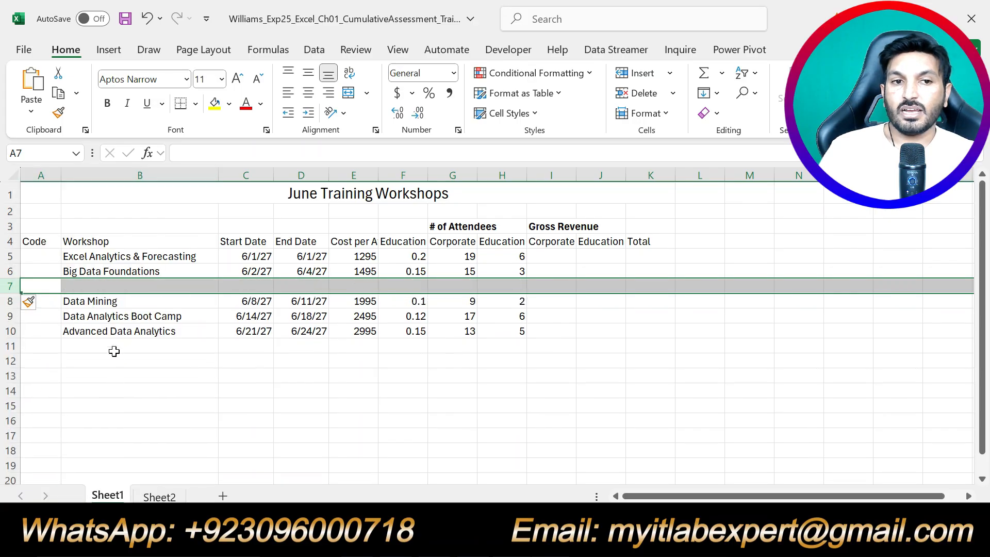
pyautogui.click(99, 285)
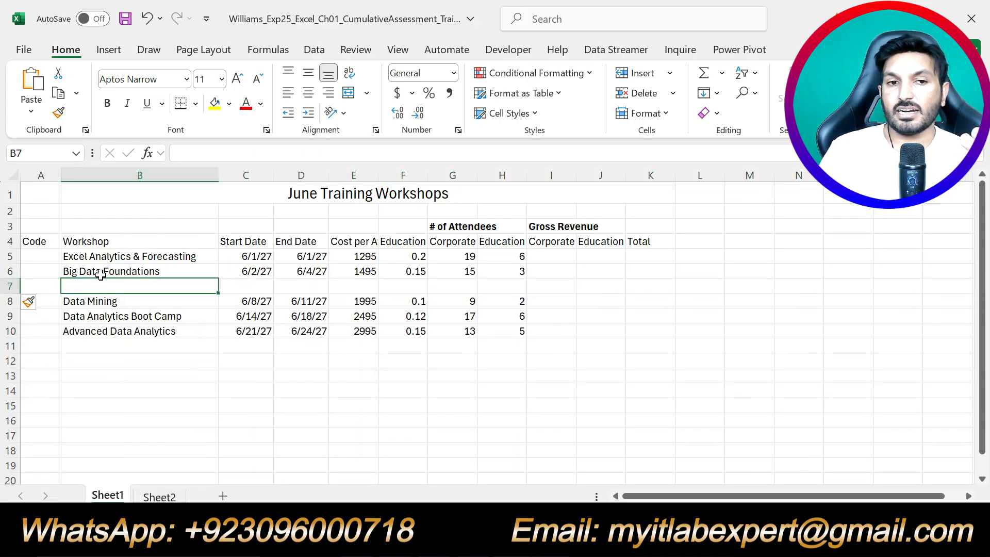
pyautogui.click(103, 301)
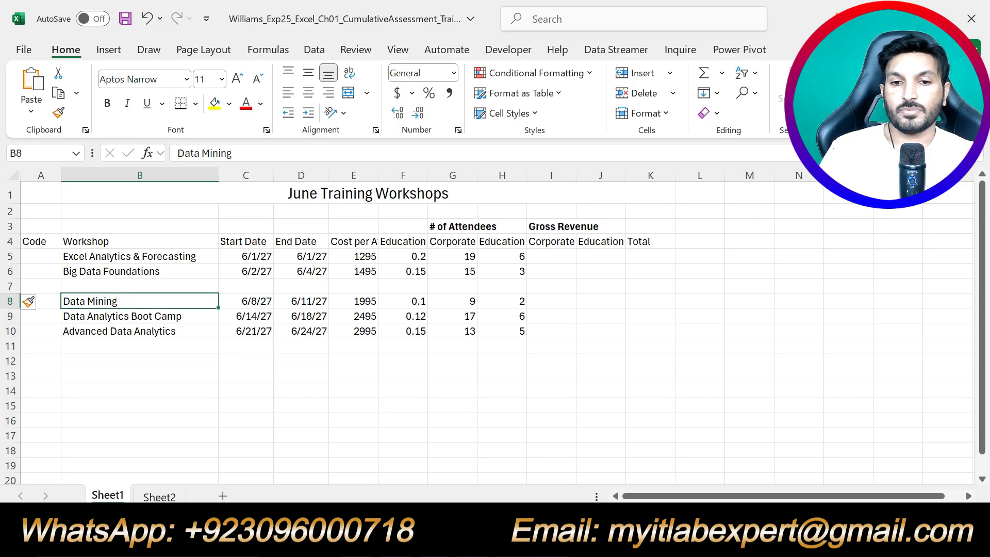
pyautogui.hotkey('alt', 'Tab')
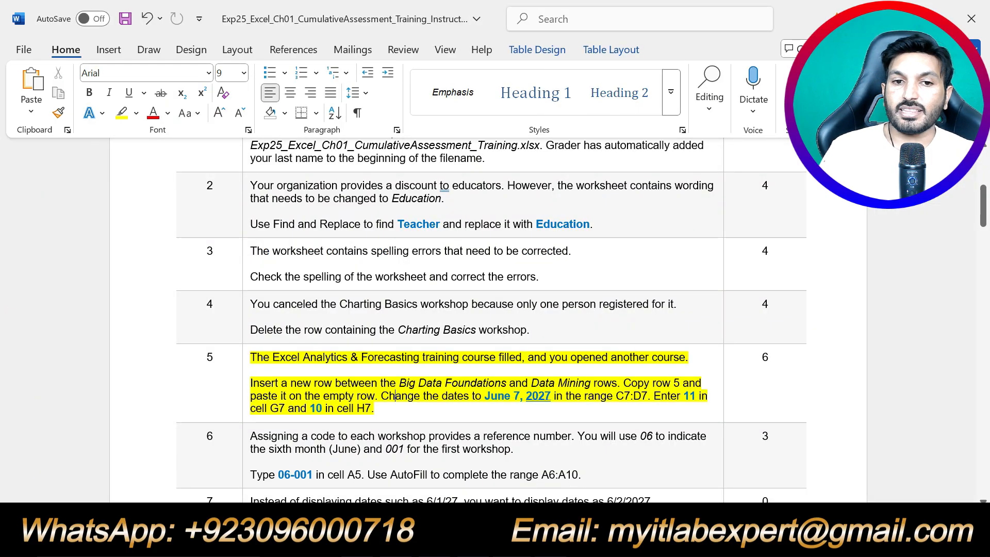
# - Switch to the Excel workbook and copy the entire row 5 into the empty row 7
pyautogui.hotkey('alt', 'Tab')
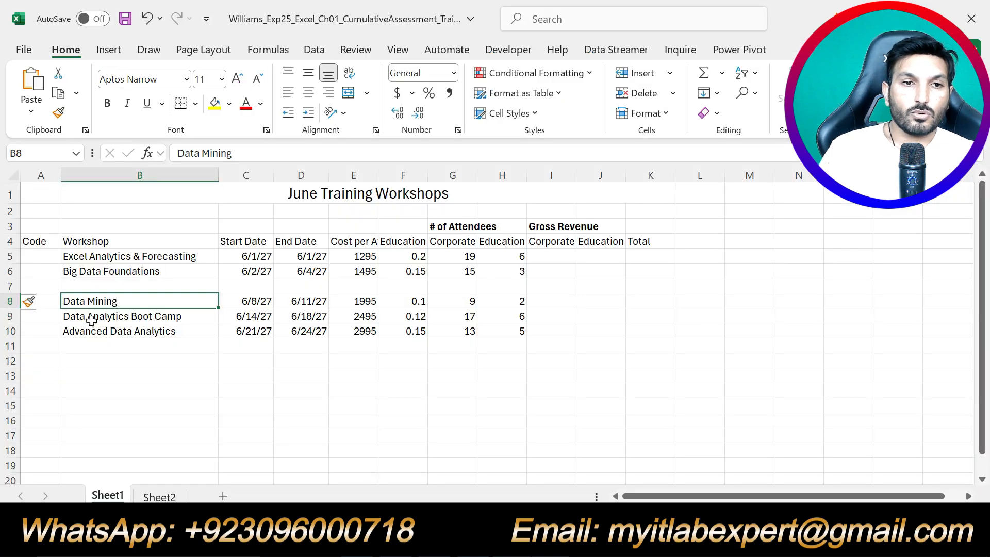
pyautogui.click(12, 258)
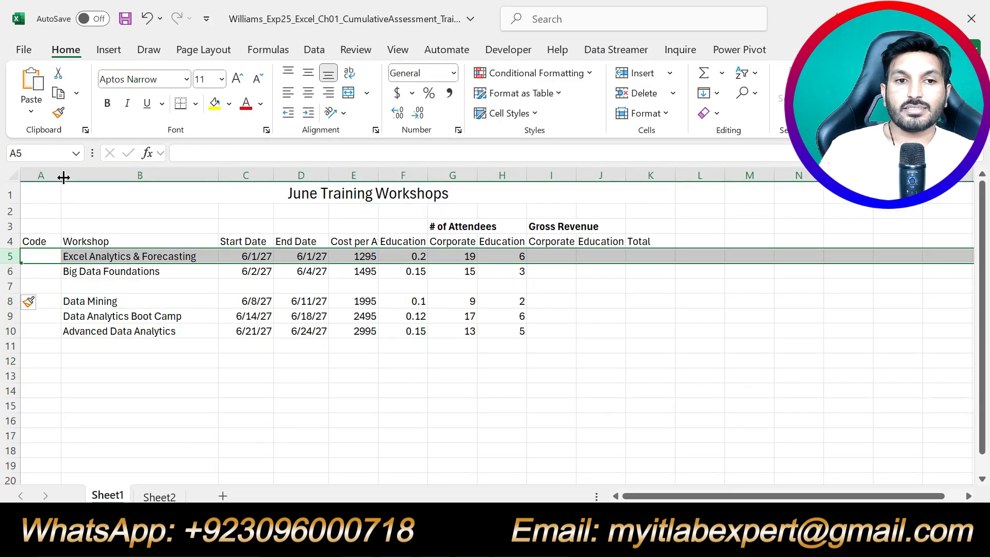
pyautogui.click(60, 96)
pyautogui.click(12, 273)
pyautogui.click(11, 286)
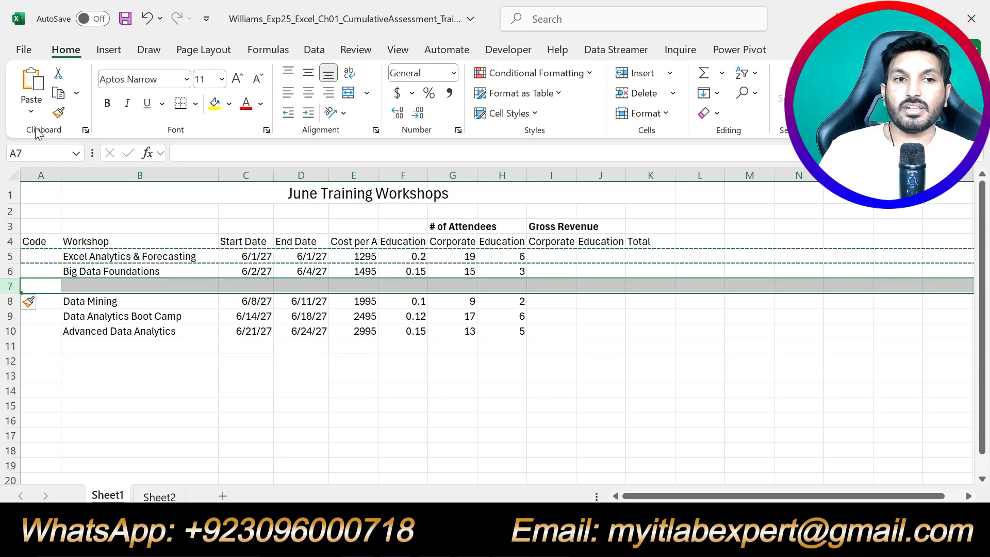
pyautogui.click(32, 85)
pyautogui.press('Escape')
pyautogui.click(326, 423)
# - Copy the date June 7, 2027 from step 5 of the Word instructions, and in Excel change the start date in C7 to 6/7/2027
pyautogui.hotkey('alt', 'Tab')
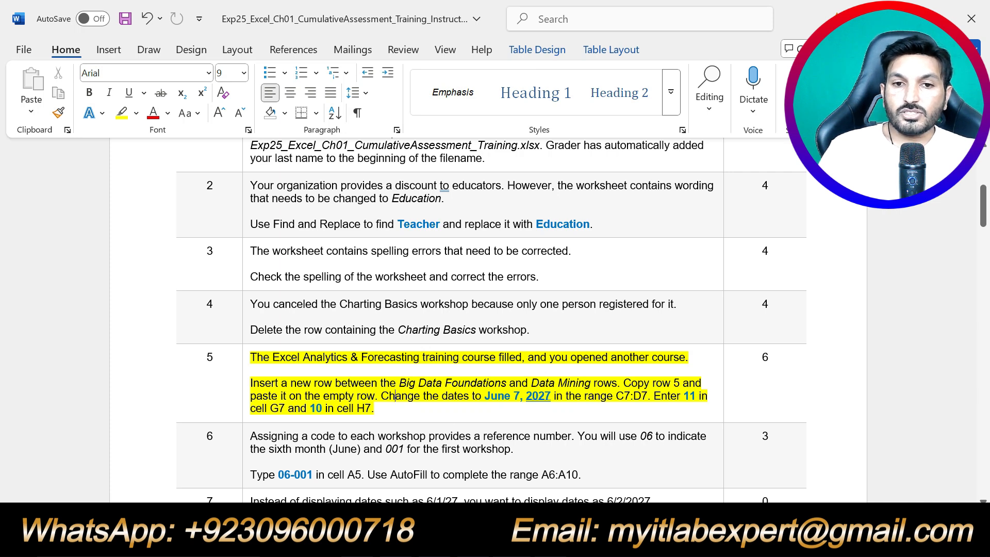
pyautogui.moveTo(485, 395); pyautogui.dragTo(552, 396)
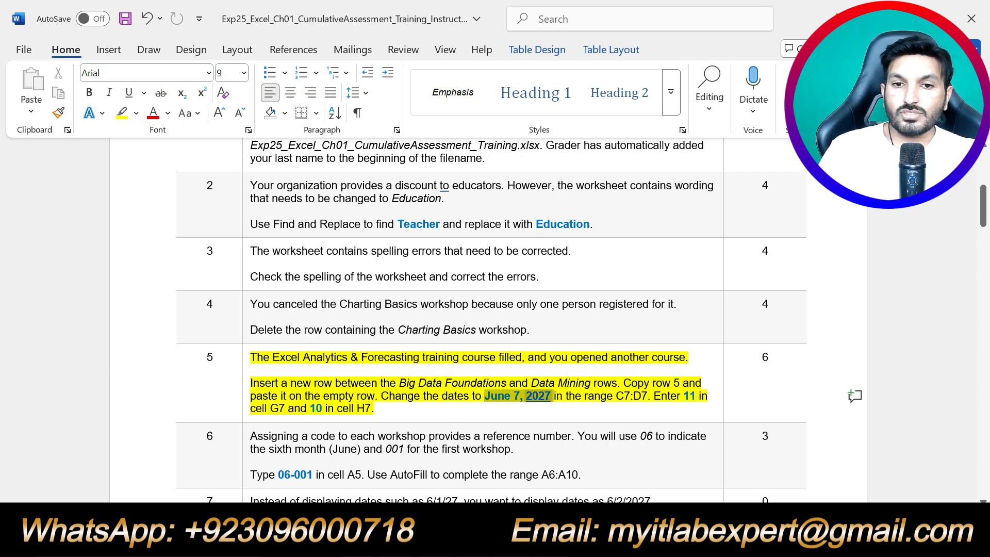
pyautogui.hotkey('ctrl', 'c')
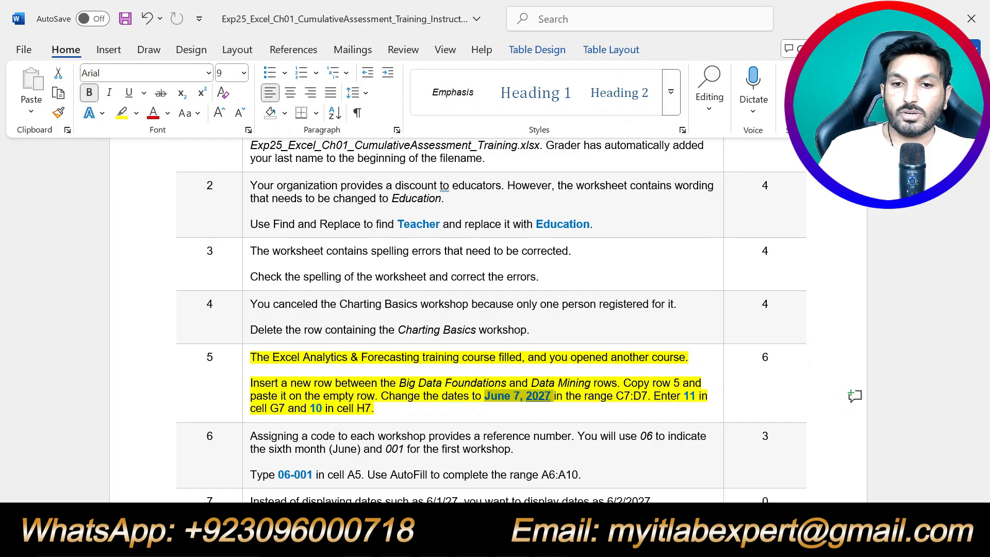
pyautogui.hotkey('alt', 'Tab')
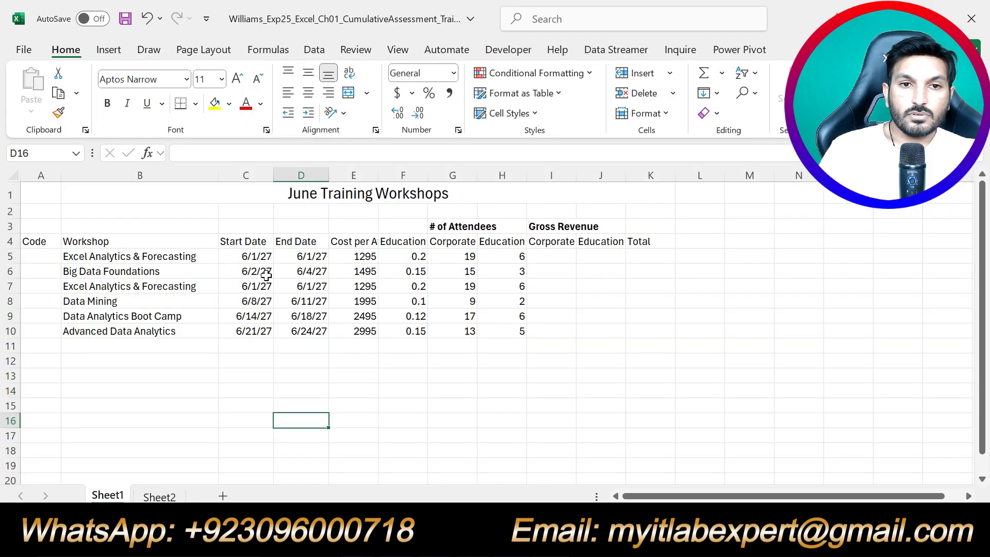
pyautogui.click(489, 542)
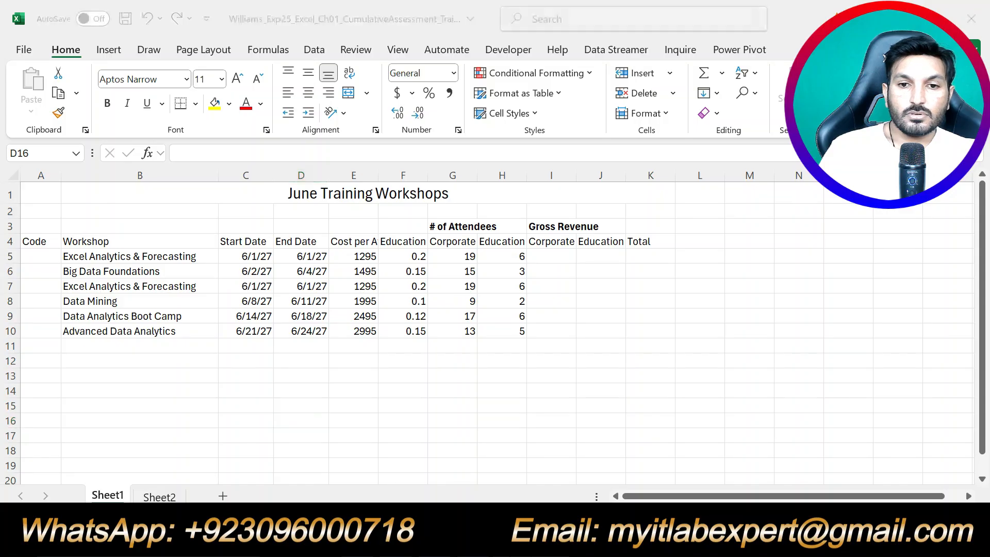
pyautogui.click(506, 541)
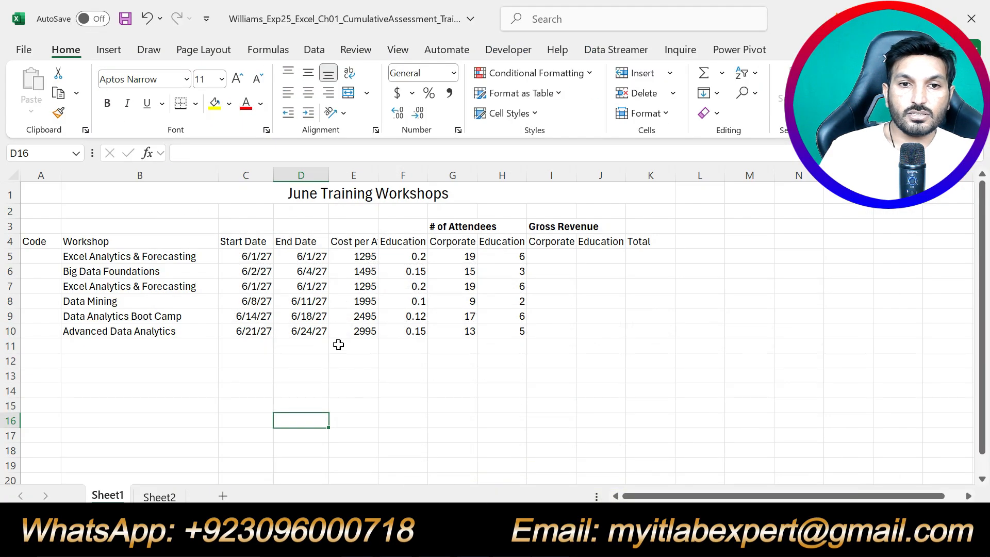
pyautogui.click(256, 288)
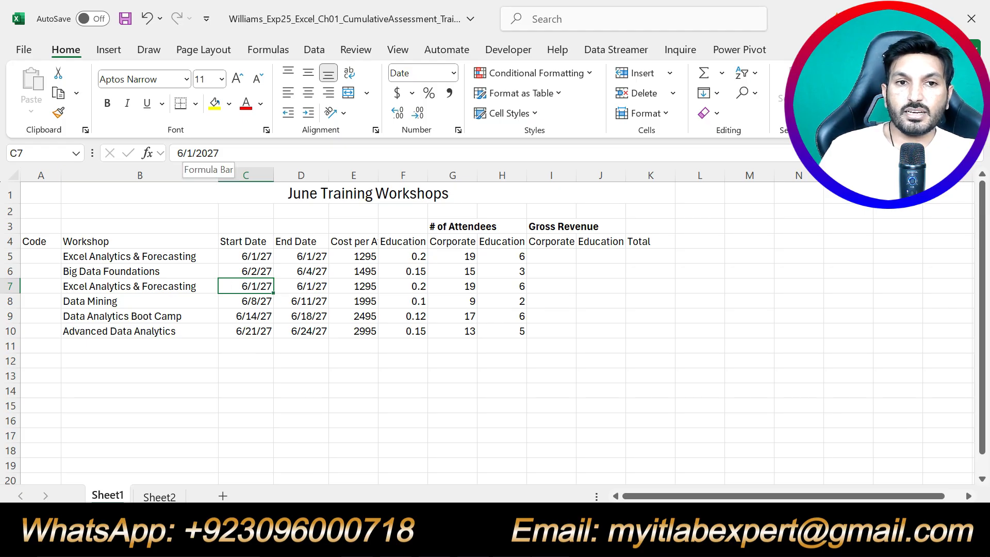
pyautogui.click(192, 153)
pyautogui.press('BackSpace')
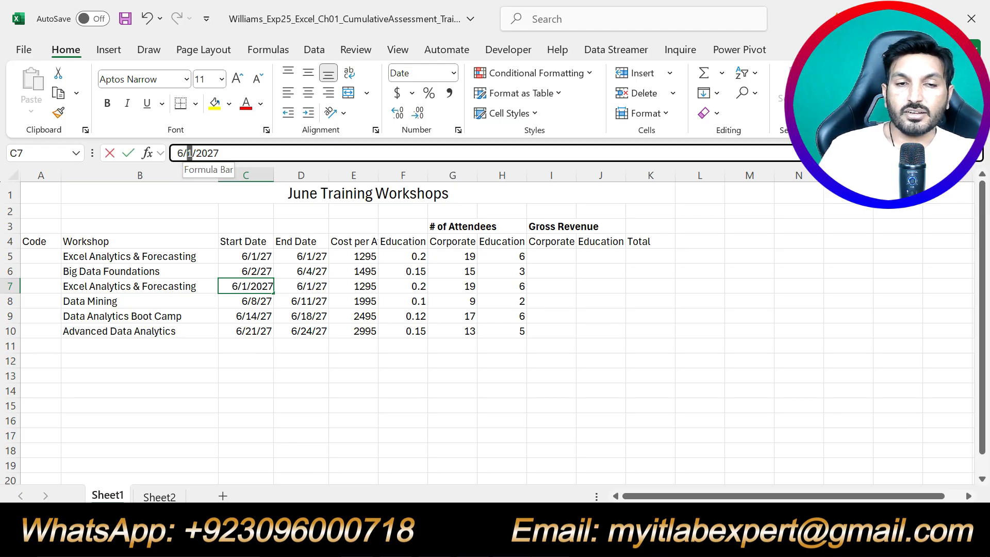
pyautogui.write('7')
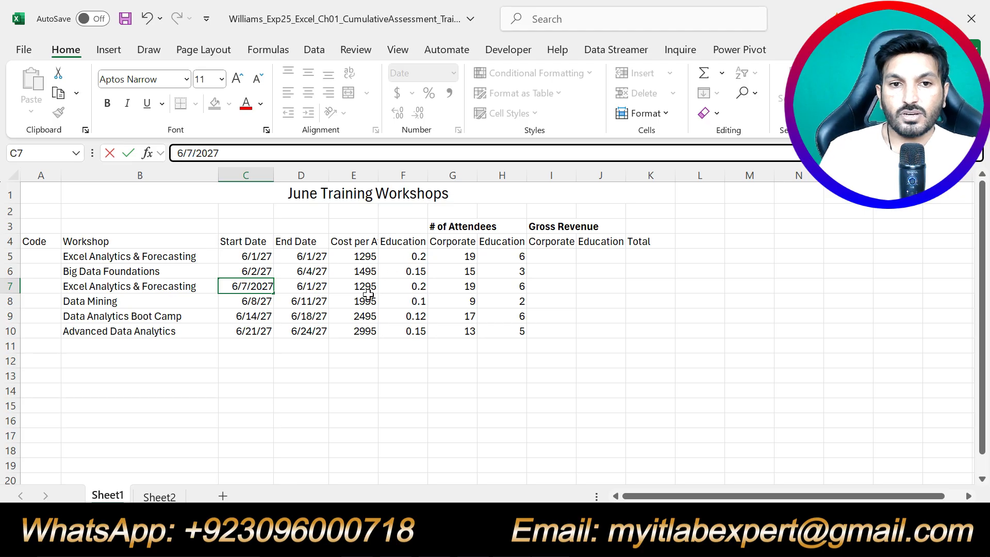
# - Set the end date in D7 to 6/7/2027 and check both row 7 dates against the Word instructions
pyautogui.click(315, 287)
pyautogui.click(193, 153)
pyautogui.press('BackSpace')
pyautogui.write('7')
pyautogui.click(523, 399)
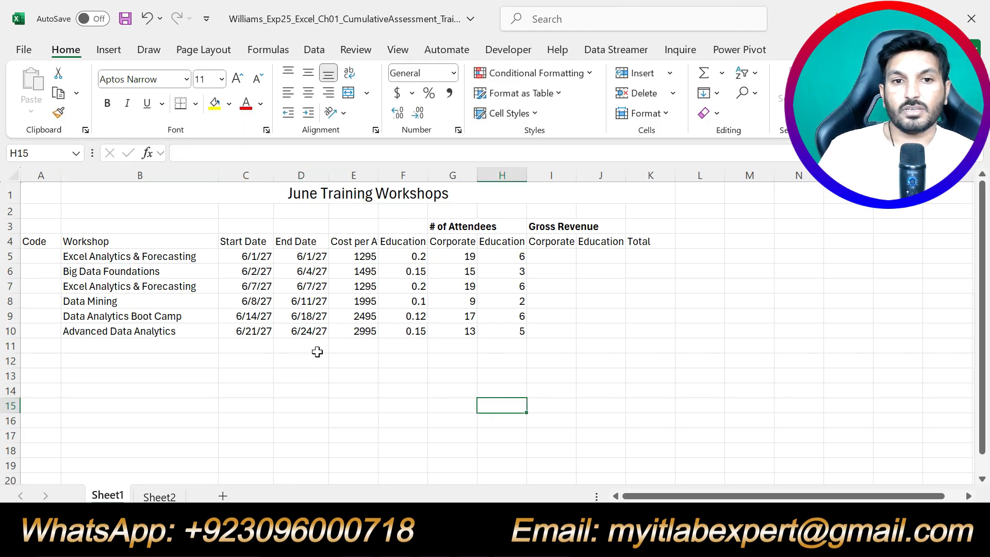
pyautogui.hotkey('alt', 'Tab')
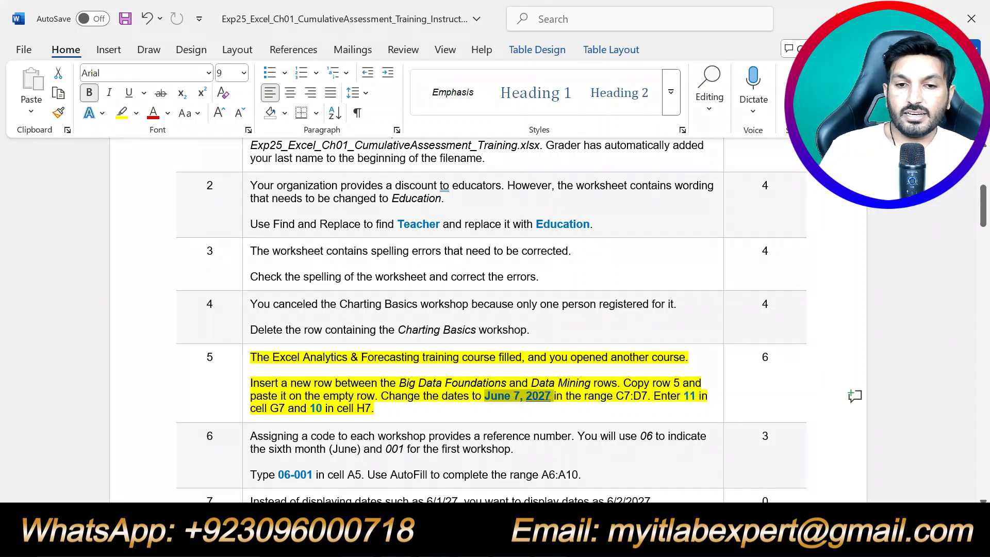
pyautogui.hotkey('alt', 'Tab')
pyautogui.click(256, 285)
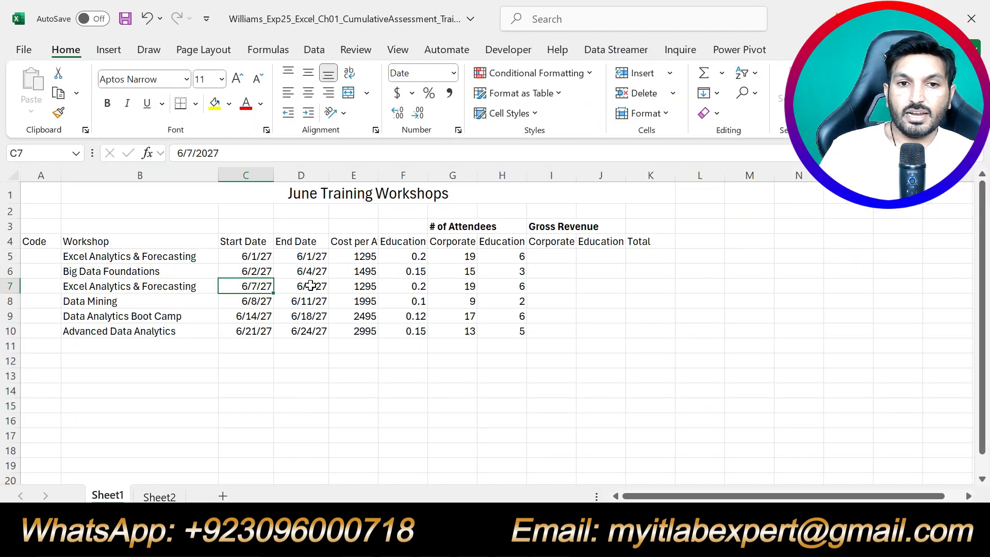
pyautogui.click(310, 285)
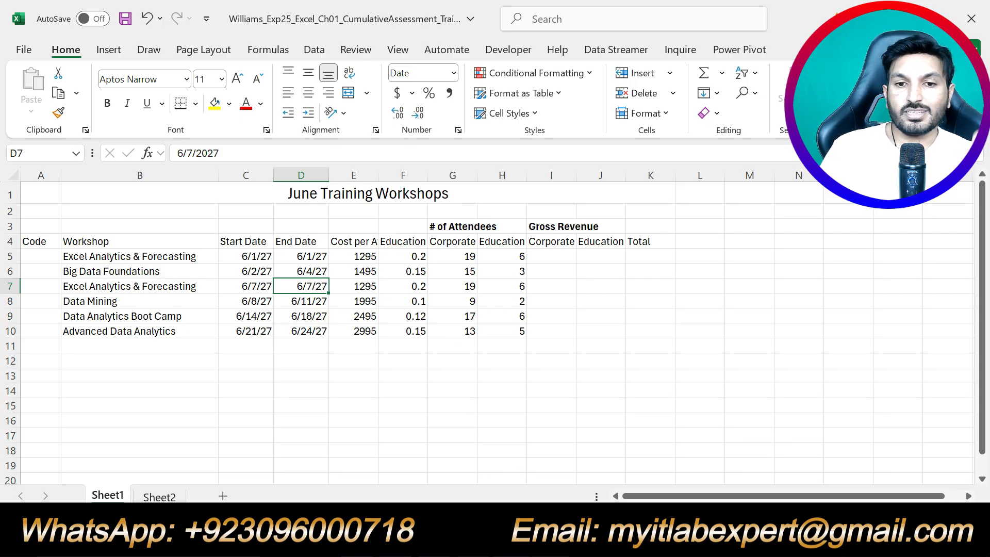
# - Consult step 5 in the Word instructions and set the corporate attendees in cell G7 of the Excel workbook to 11
pyautogui.click(531, 538)
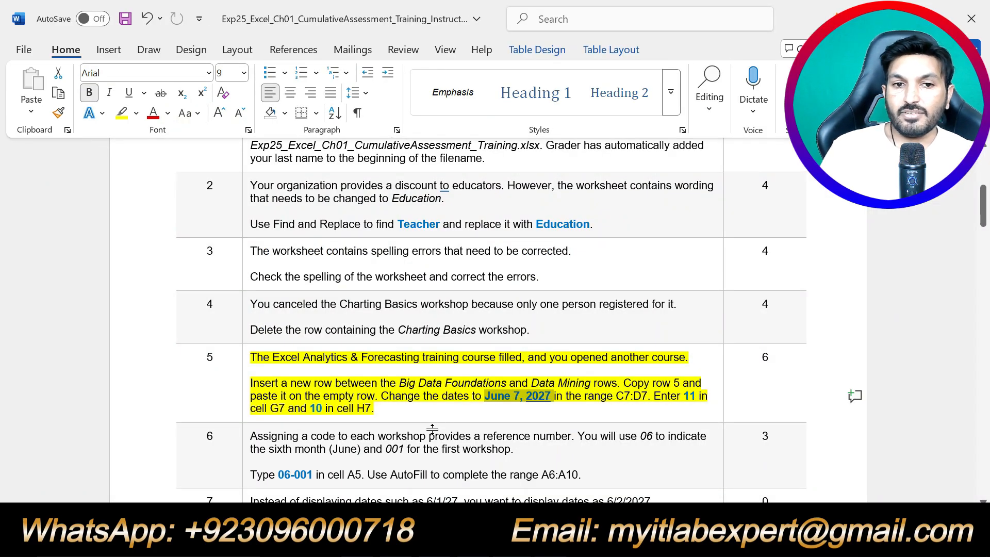
pyautogui.click(510, 541)
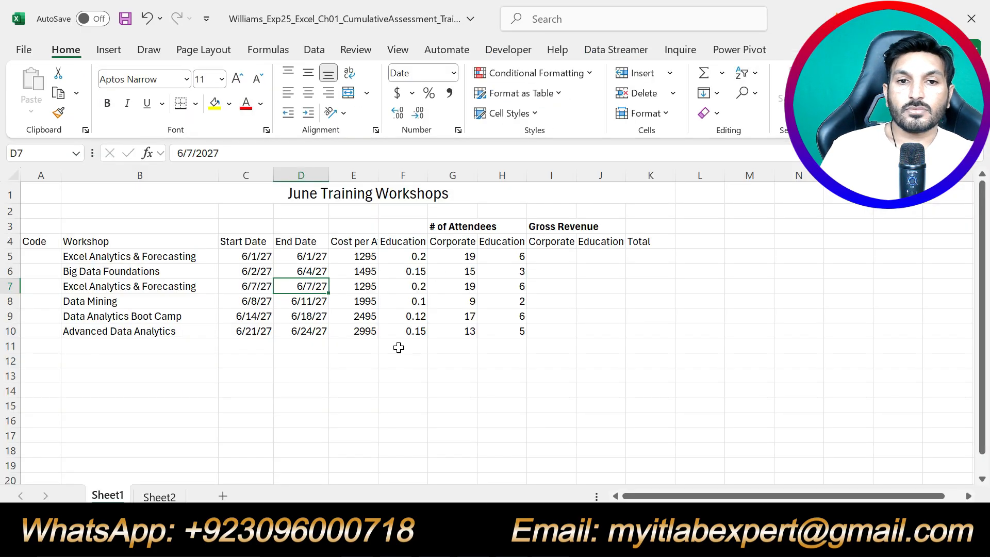
pyautogui.click(466, 286)
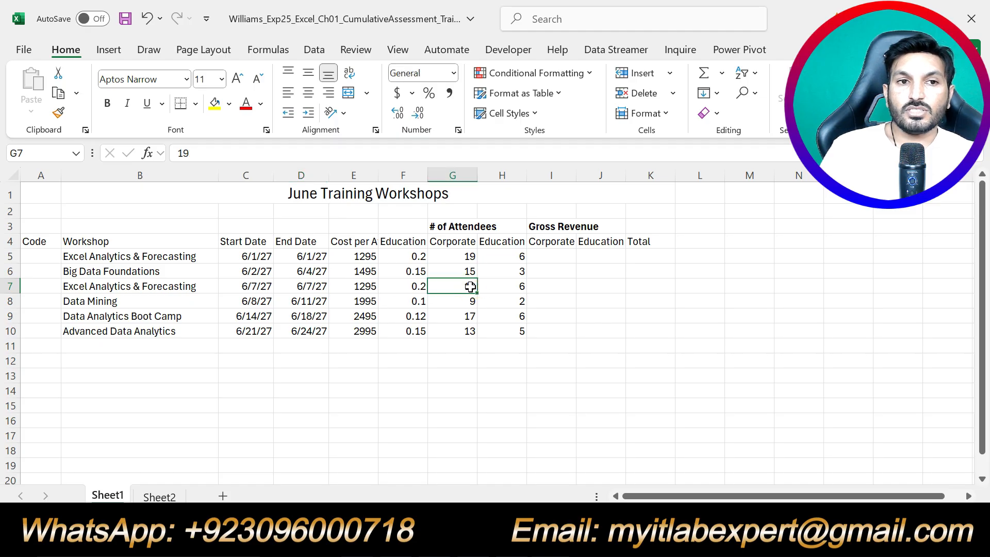
pyautogui.click(269, 154)
pyautogui.press('BackSpace')
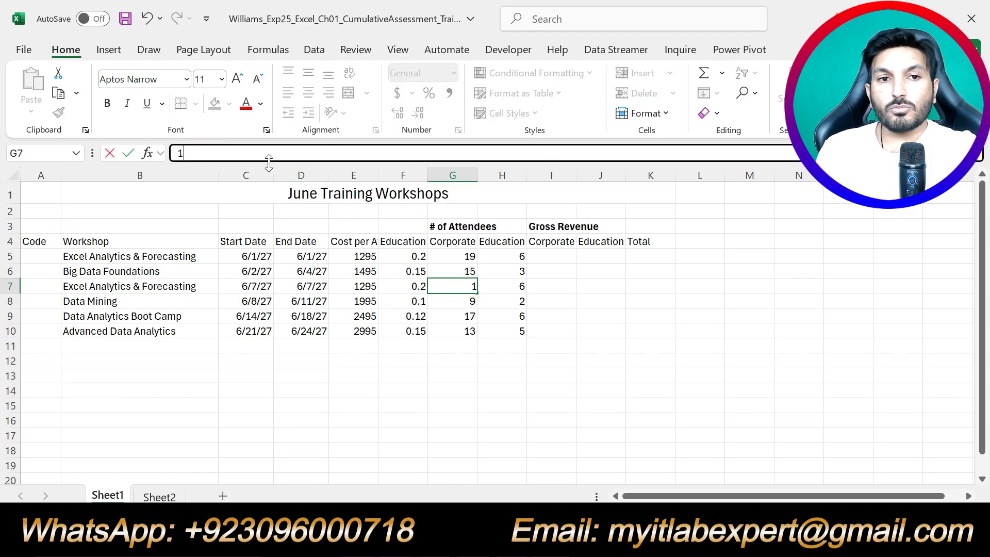
pyautogui.write('1')
pyautogui.press('Return')
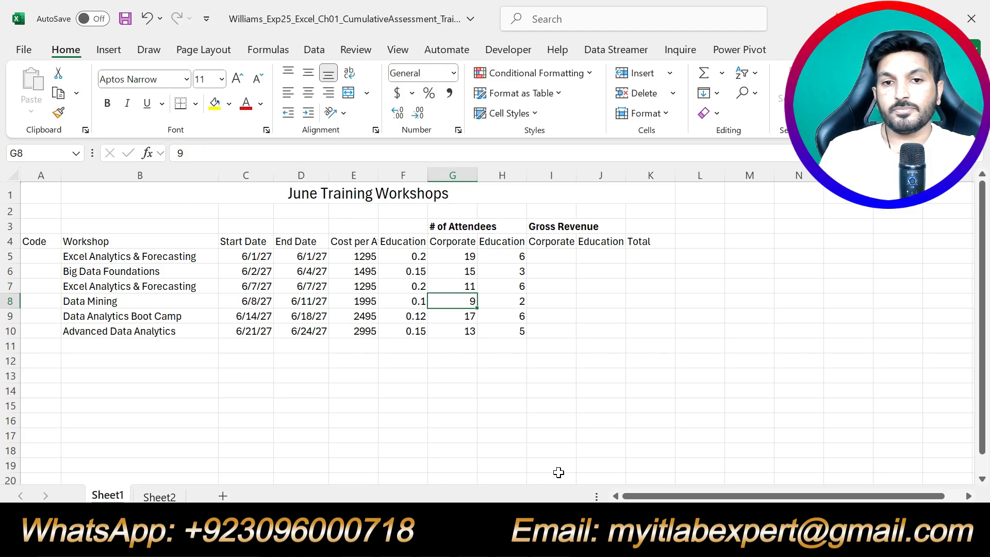
# - Recheck the Word instructions and set the education attendees in cell H7 of the Excel workbook to 10
pyautogui.hotkey('alt', 'Tab')
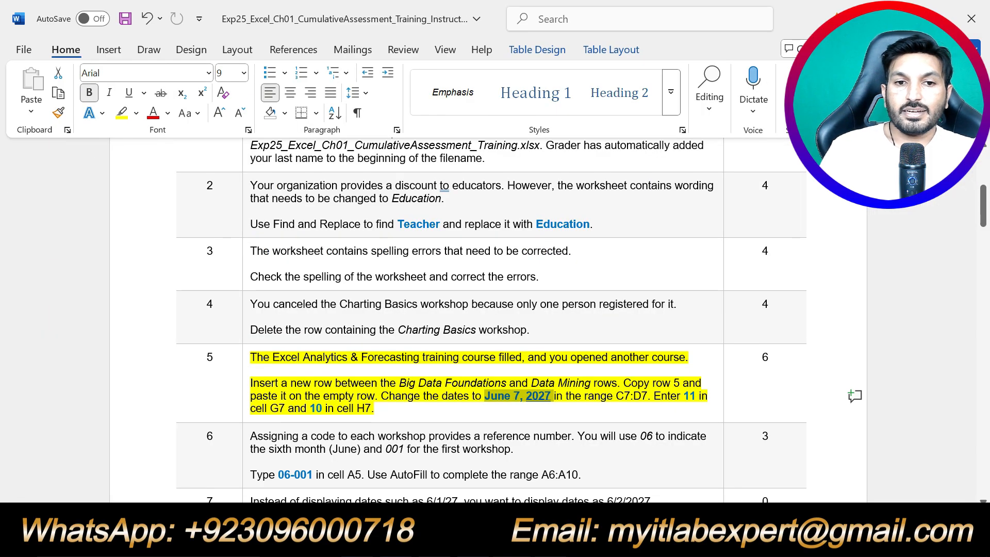
pyautogui.hotkey('alt', 'Tab')
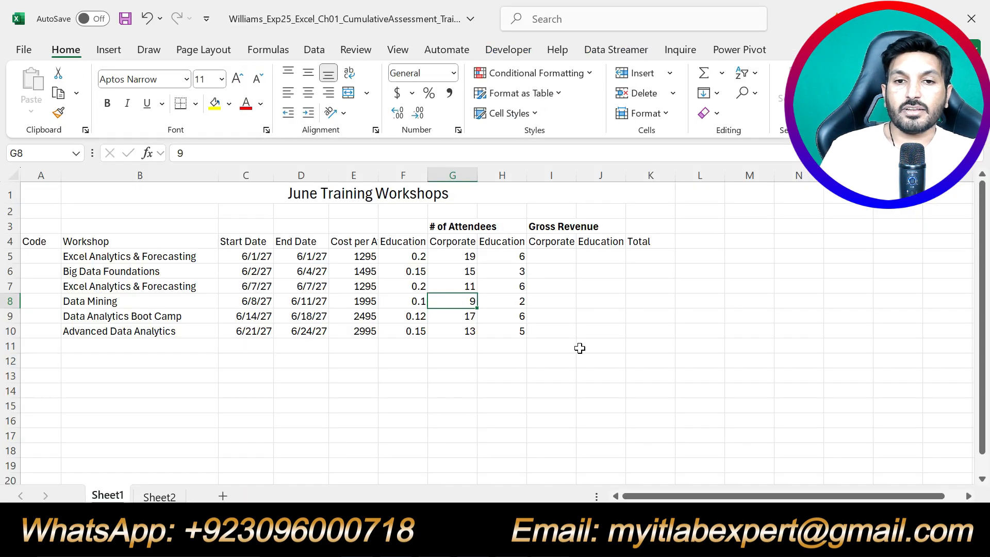
pyautogui.click(517, 292)
pyautogui.doubleClick(180, 153)
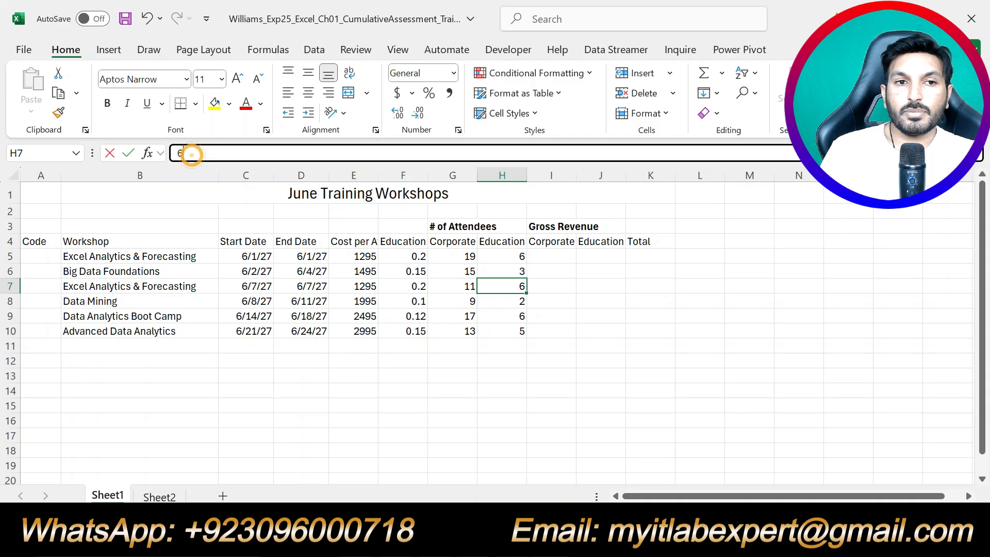
pyautogui.write('10')
pyautogui.press('Return')
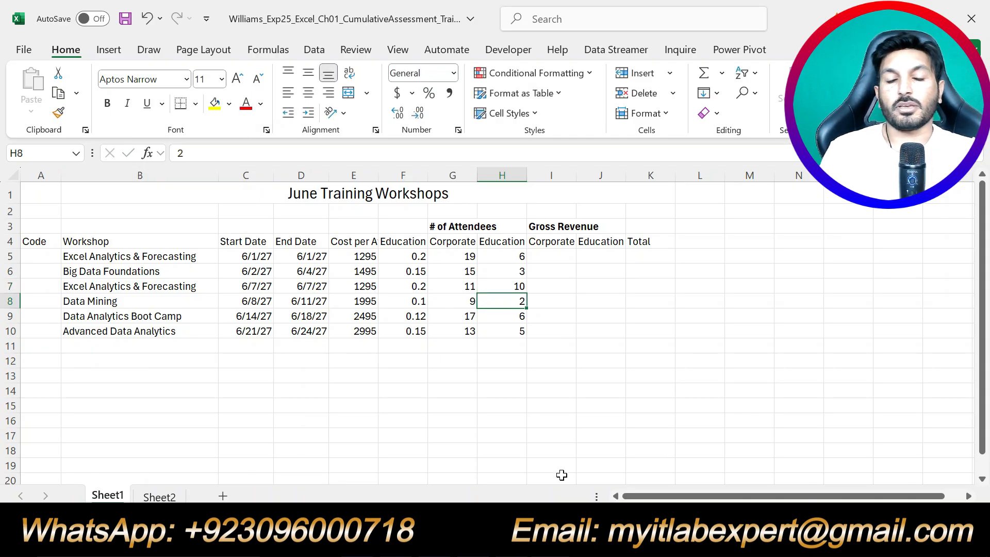
# - Switch to the Word instructions, undo the step 5 highlight and highlight the step 6 text in yellow
pyautogui.hotkey('alt', 'Tab')
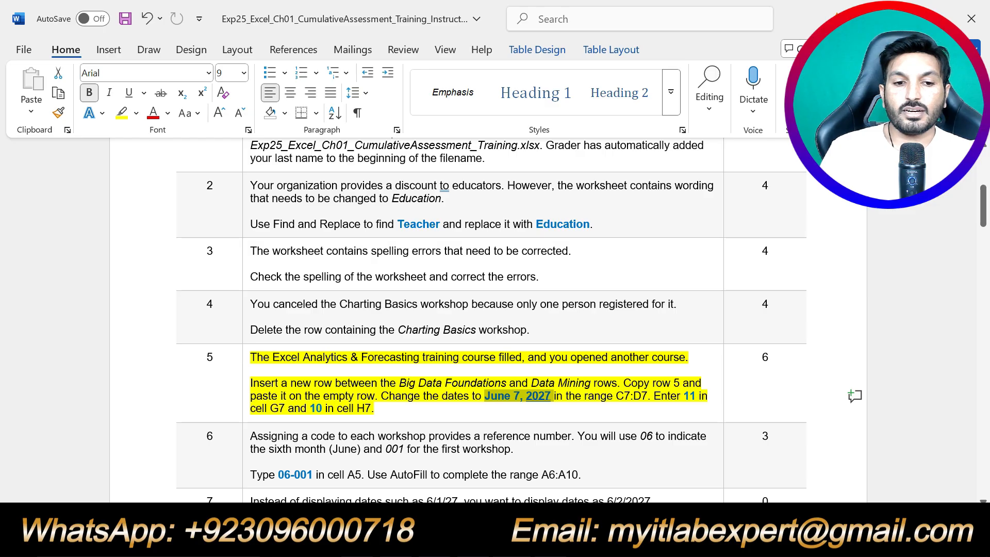
pyautogui.hotkey('ctrl', 'z')
pyautogui.scroll(-3, 495, 319)
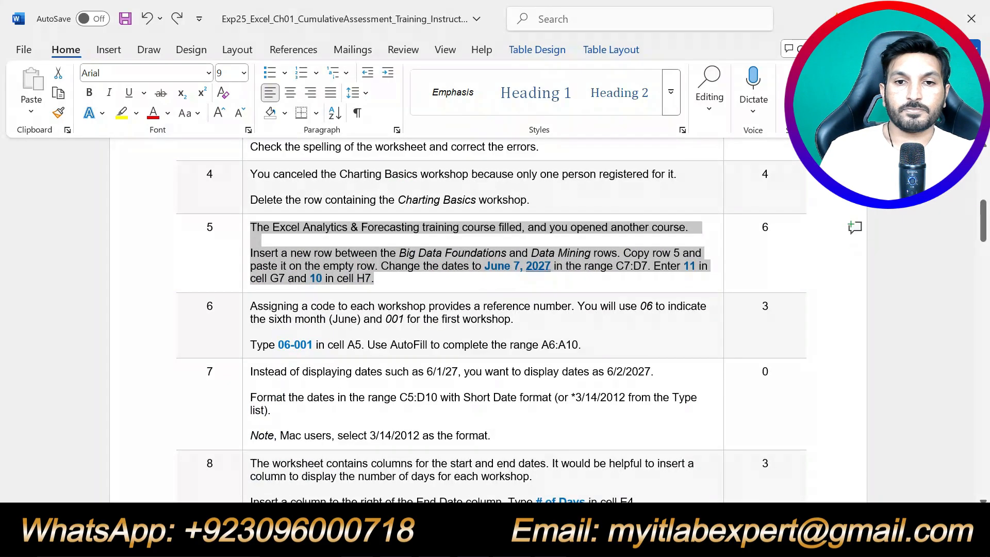
pyautogui.moveTo(583, 344); pyautogui.dragTo(250, 305)
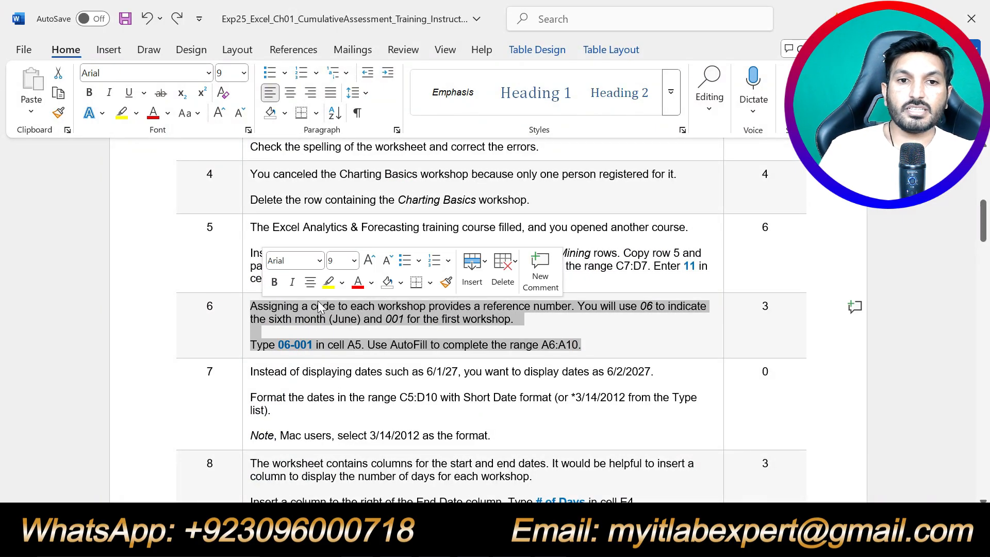
pyautogui.click(330, 285)
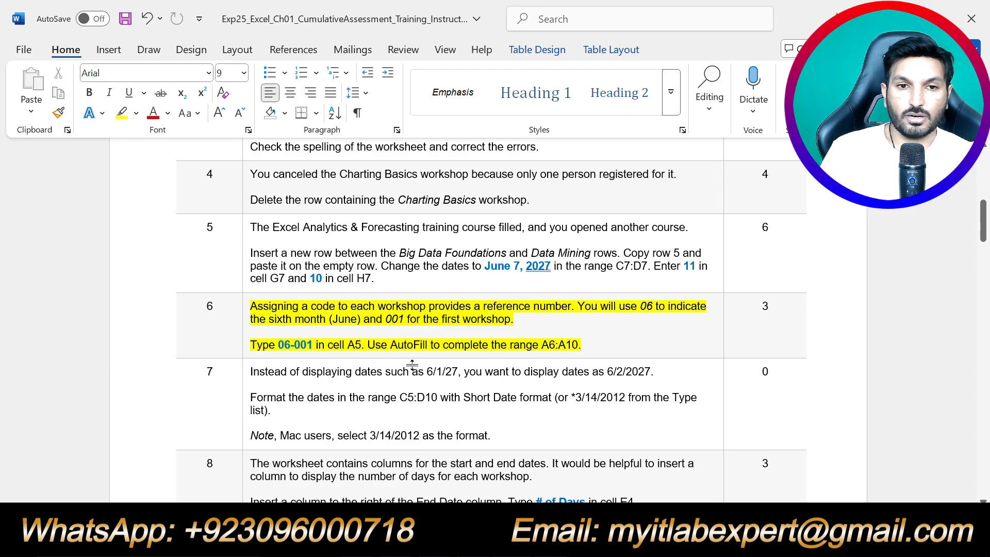
# - Mark the code 06-001 in step 6, enter it in cell A5 of the Excel workbook, and recheck the Word instructions
pyautogui.click(287, 345)
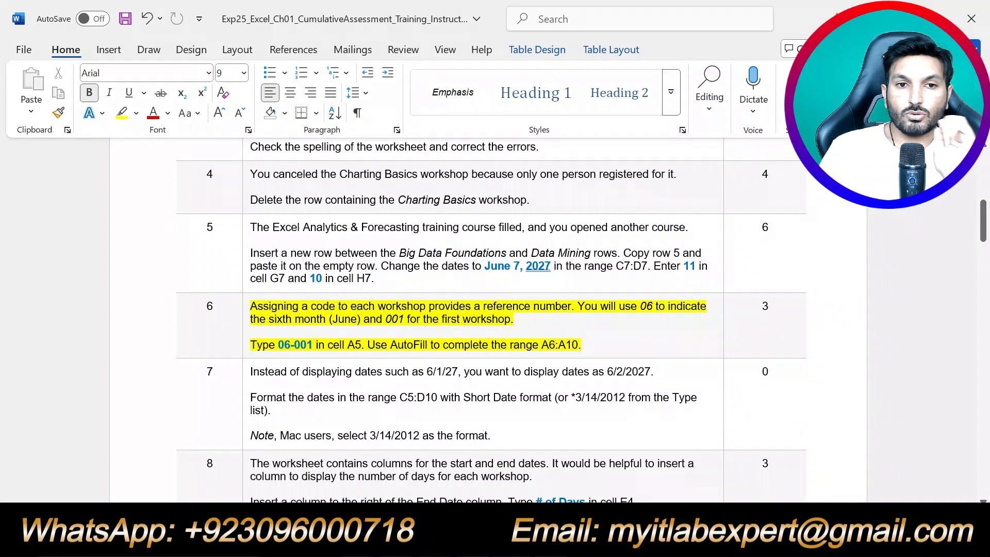
pyautogui.moveTo(278, 344); pyautogui.dragTo(316, 345)
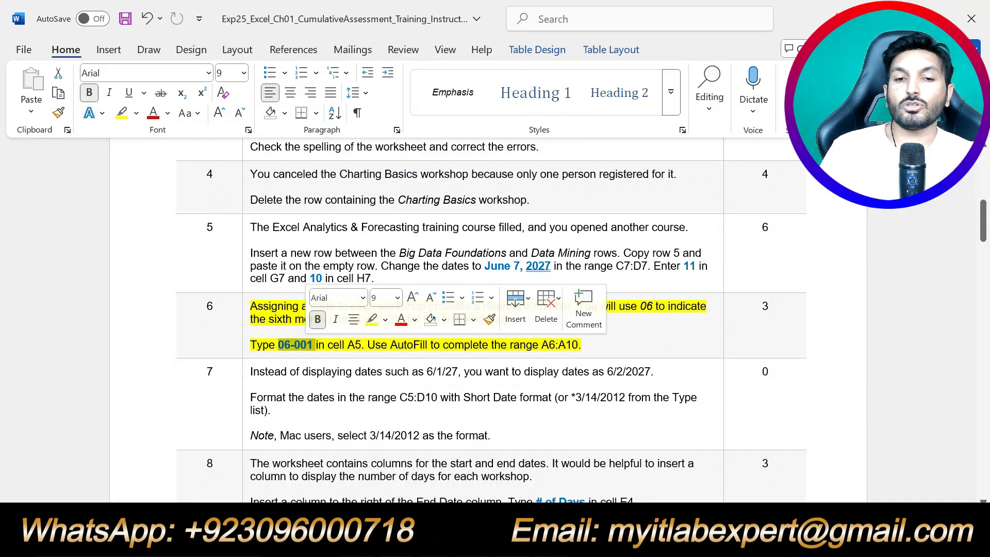
pyautogui.hotkey('alt', 'Tab')
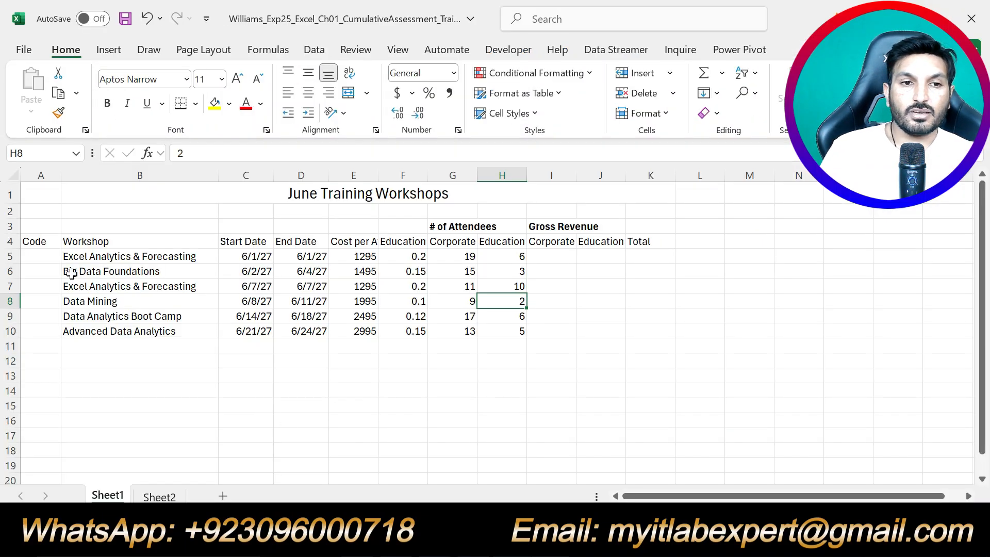
pyautogui.click(35, 259)
pyautogui.write('0')
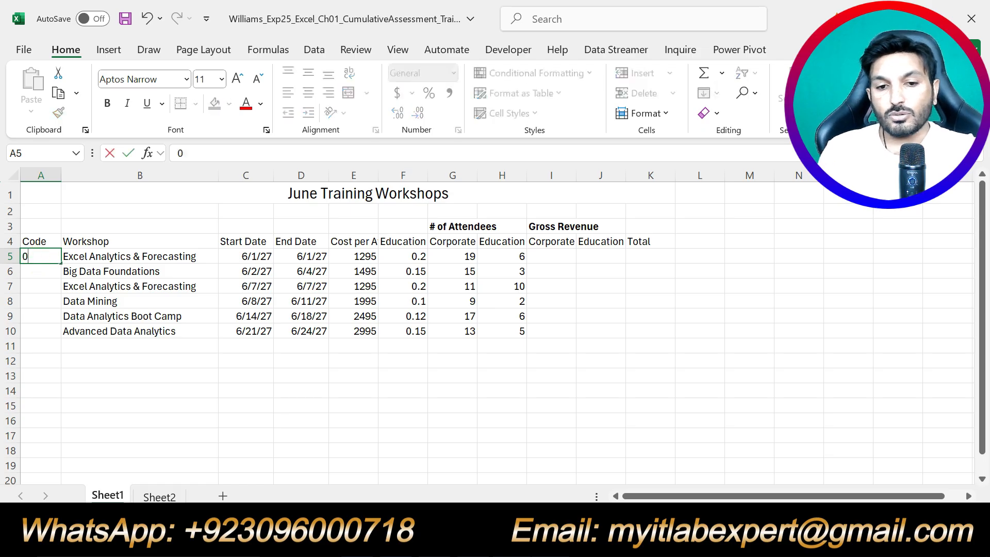
pyautogui.write('6-001')
pyautogui.click(129, 153)
pyautogui.hotkey('alt', 'Tab')
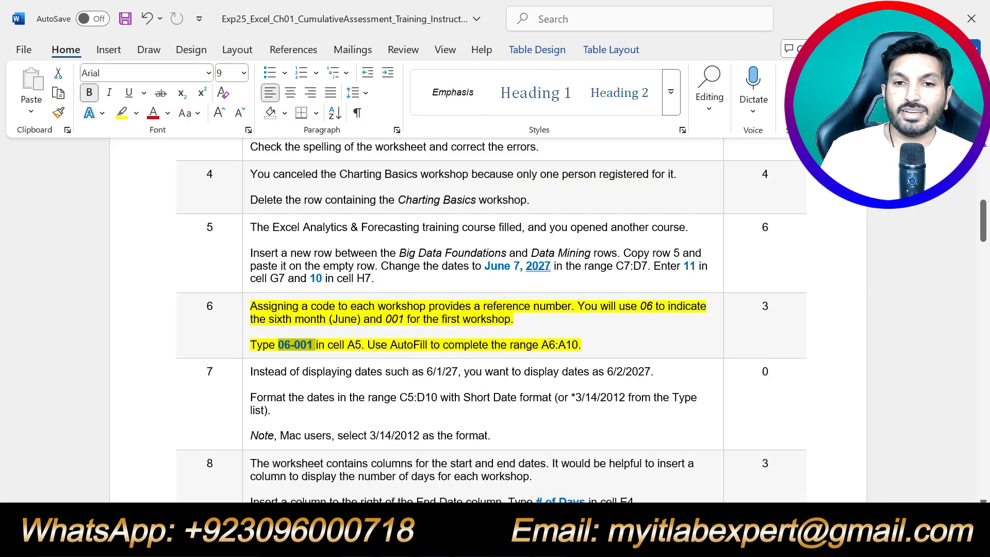
pyautogui.hotkey('alt', 'Tab')
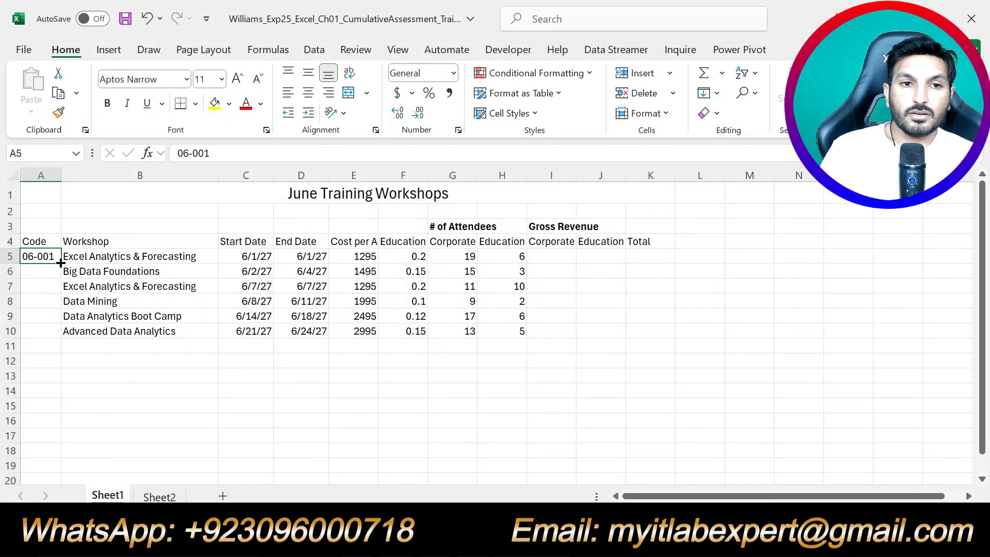
# - AutoFill the workshop codes from cell A5 through A10, and switch to the Word instructions to recheck step 6
pyautogui.moveTo(60, 263); pyautogui.dragTo(60, 338)
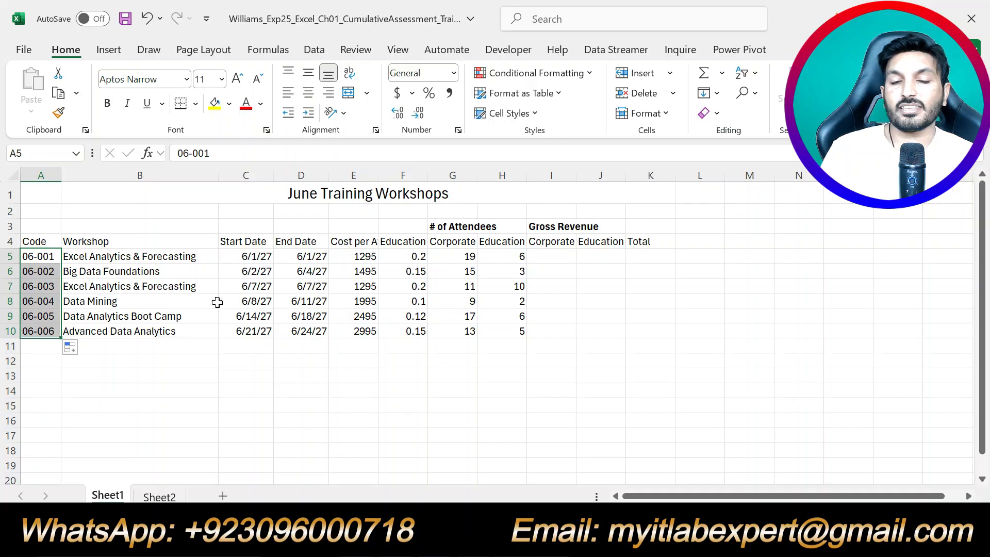
pyautogui.click(567, 542)
pyautogui.click(547, 542)
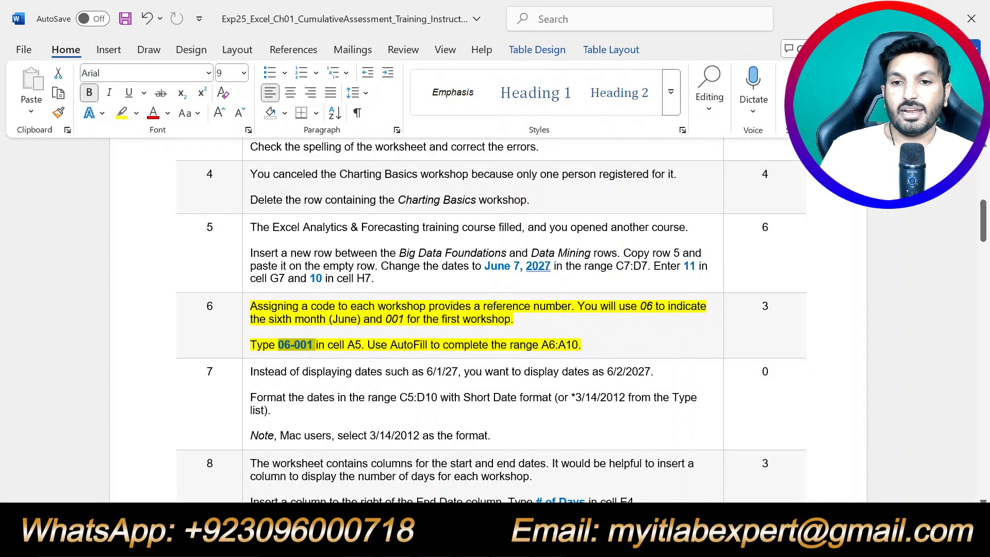
pyautogui.click(591, 346)
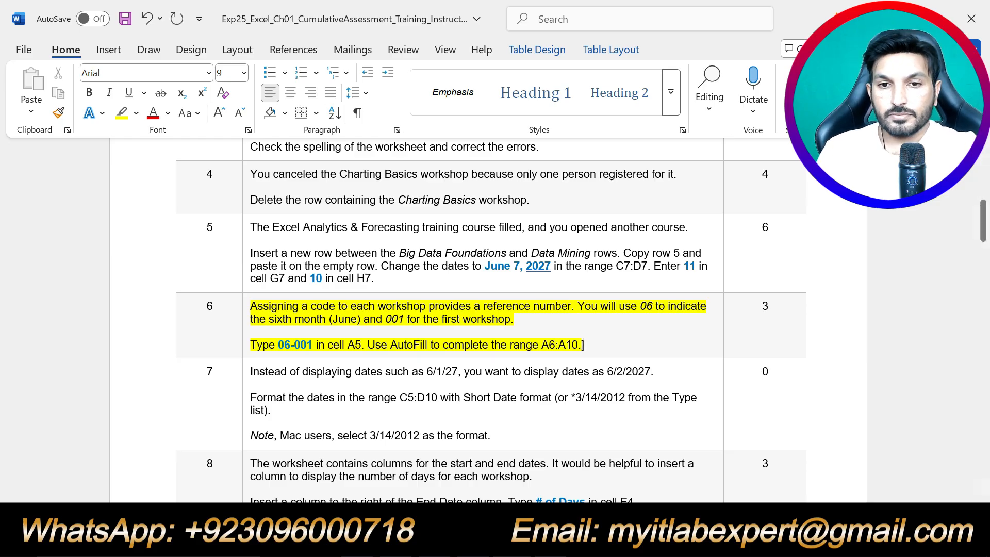
# - Undo the step 6 highlight in the Word instructions and highlight the step 7 text in yellow
pyautogui.hotkey('ctrl', 'z')
pyautogui.hotkey('ctrl', 'z')
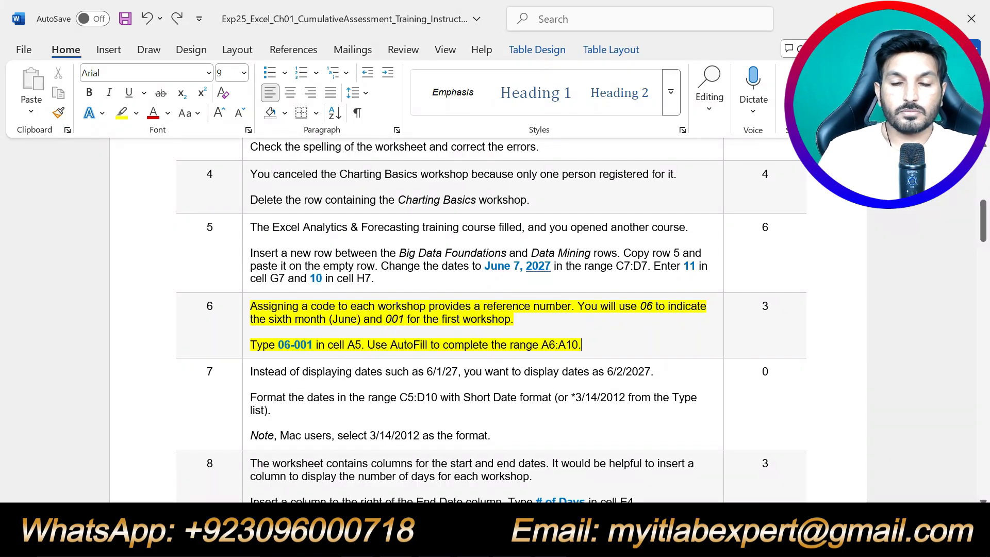
pyautogui.scroll(-1, 587, 358)
pyautogui.moveTo(491, 392); pyautogui.dragTo(251, 328)
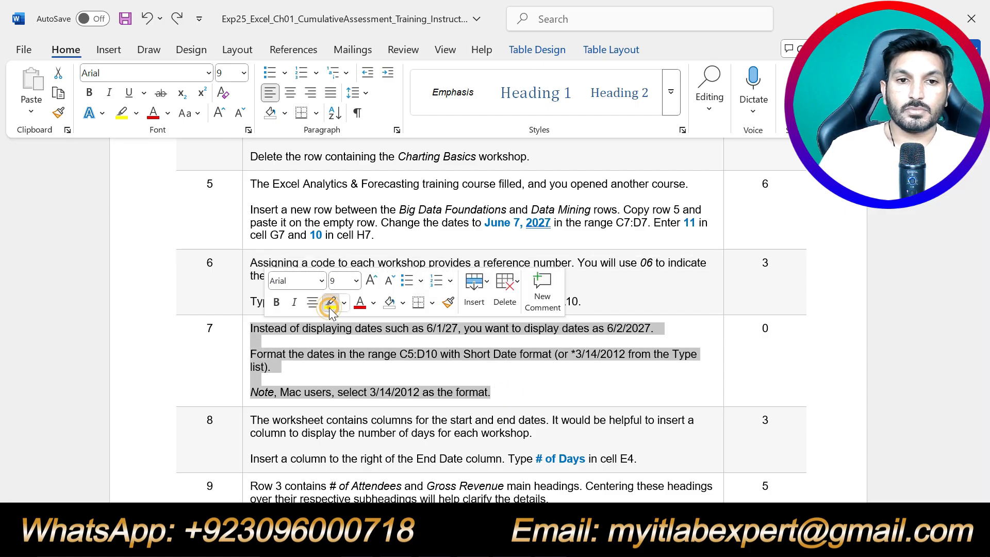
pyautogui.click(330, 305)
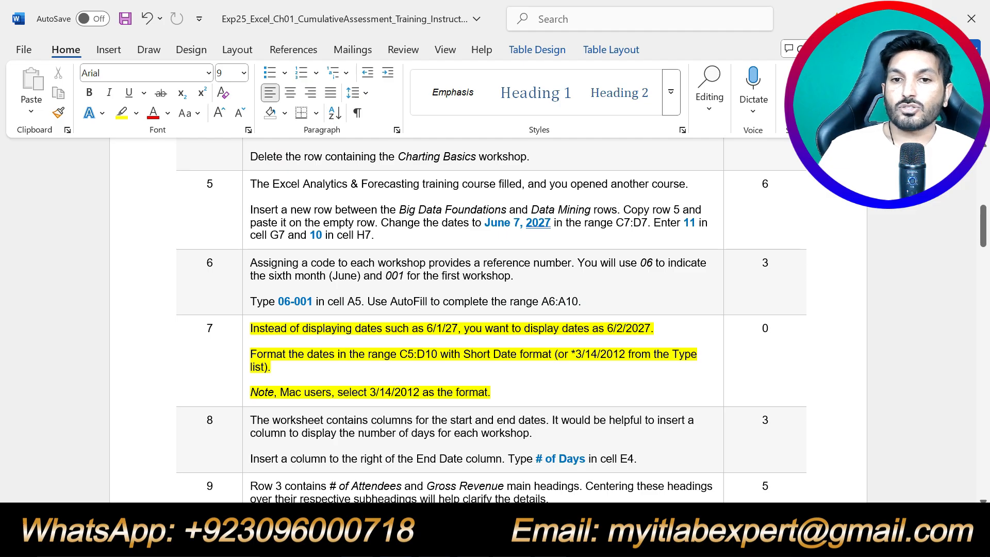
# - Examine step 7, marking the two-digit and four-digit years in its example dates and the range C5:D10
pyautogui.moveTo(626, 328); pyautogui.dragTo(653, 329)
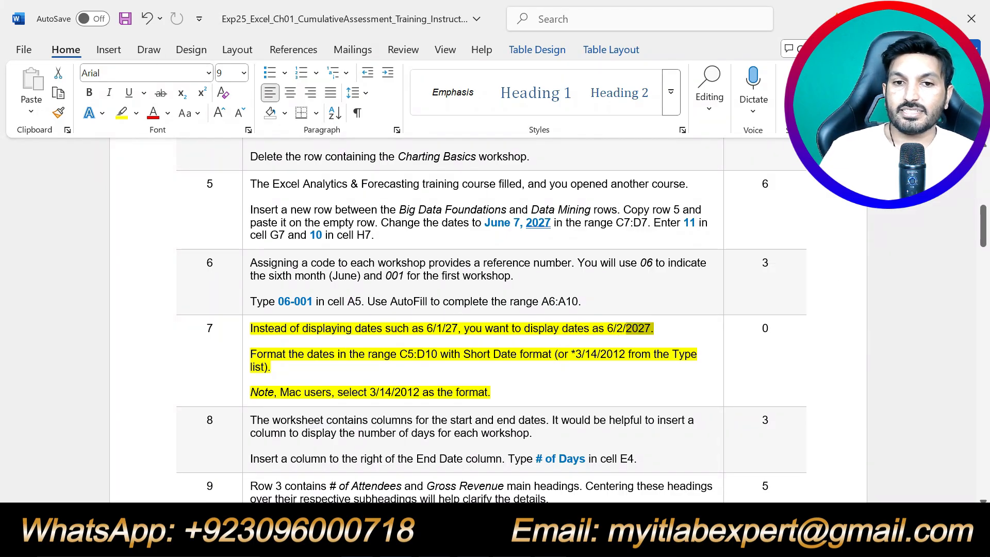
pyautogui.doubleClick(451, 328)
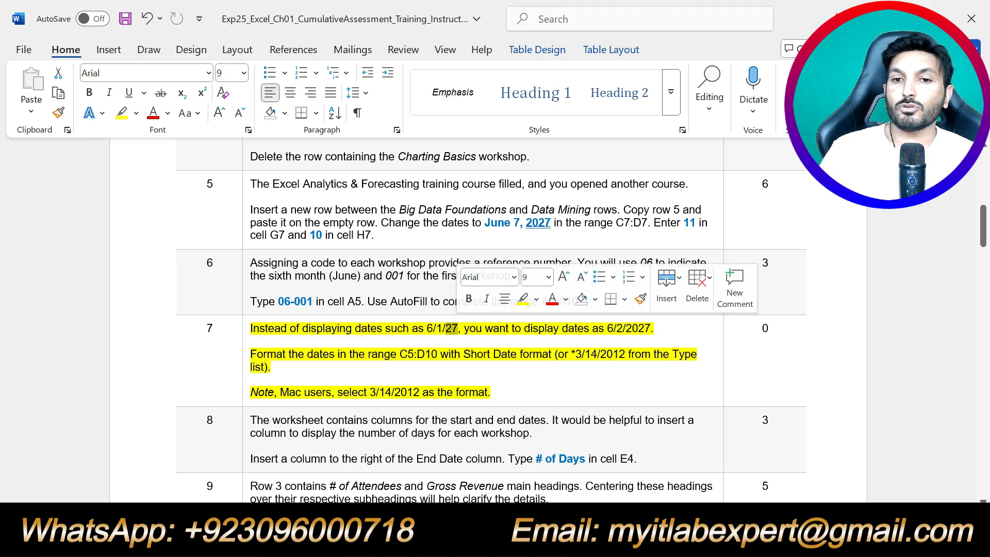
pyautogui.moveTo(626, 328); pyautogui.dragTo(651, 328)
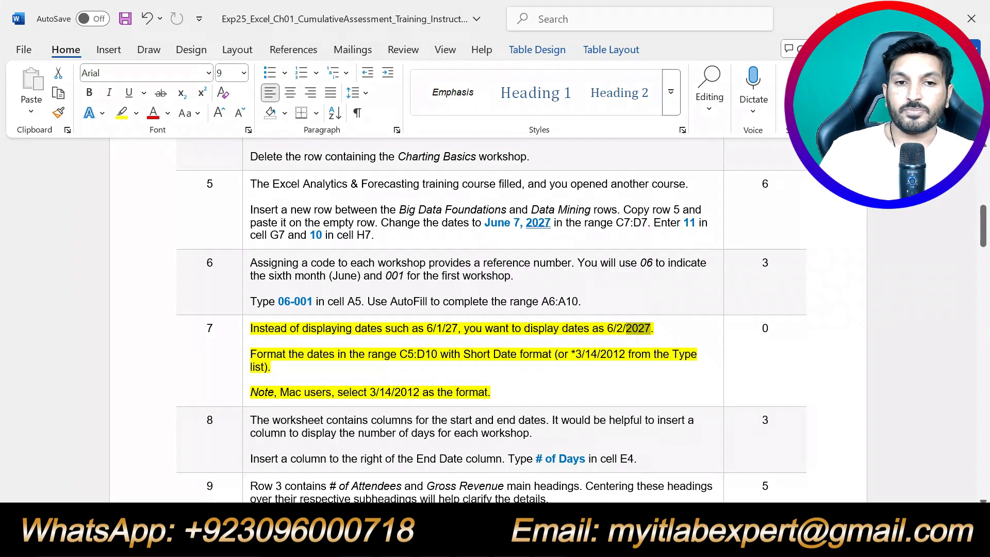
pyautogui.click(348, 367)
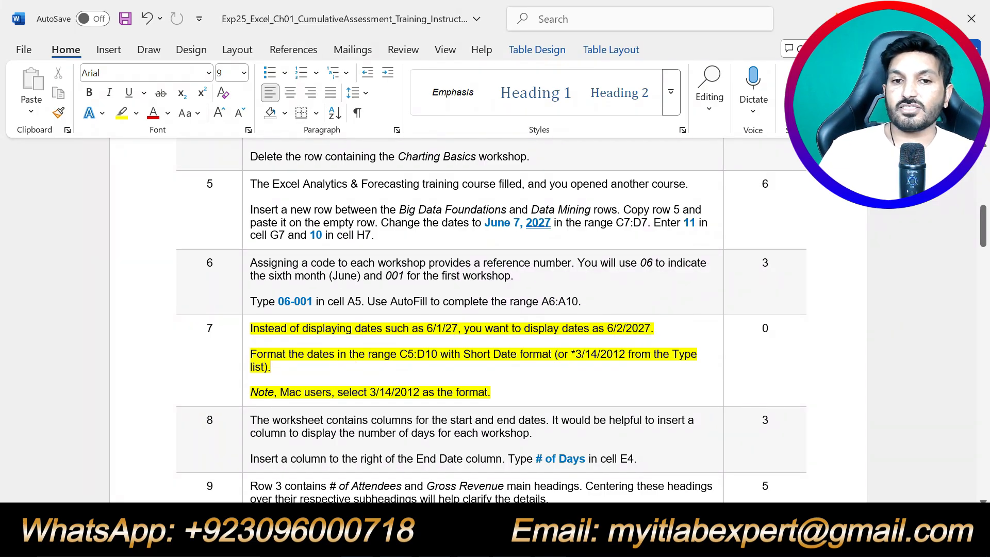
pyautogui.moveTo(400, 354); pyautogui.dragTo(439, 354)
# - Switch to the Excel workbook and format the dates in C5:D10 with the *3/14/2012 date type, rechecking the Word instructions for the range
pyautogui.hotkey('alt', 'Tab')
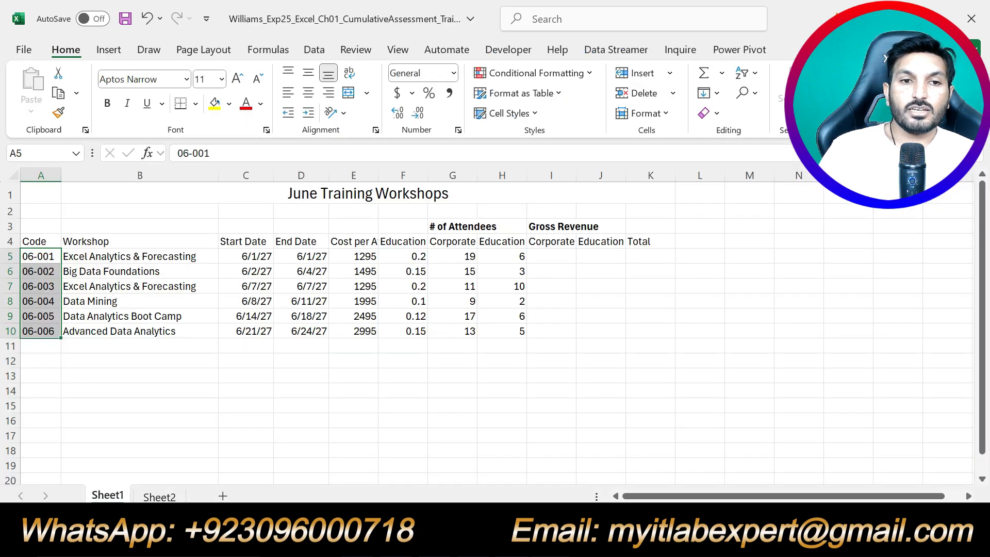
pyautogui.click(254, 256)
pyautogui.moveTo(275, 254); pyautogui.dragTo(325, 329)
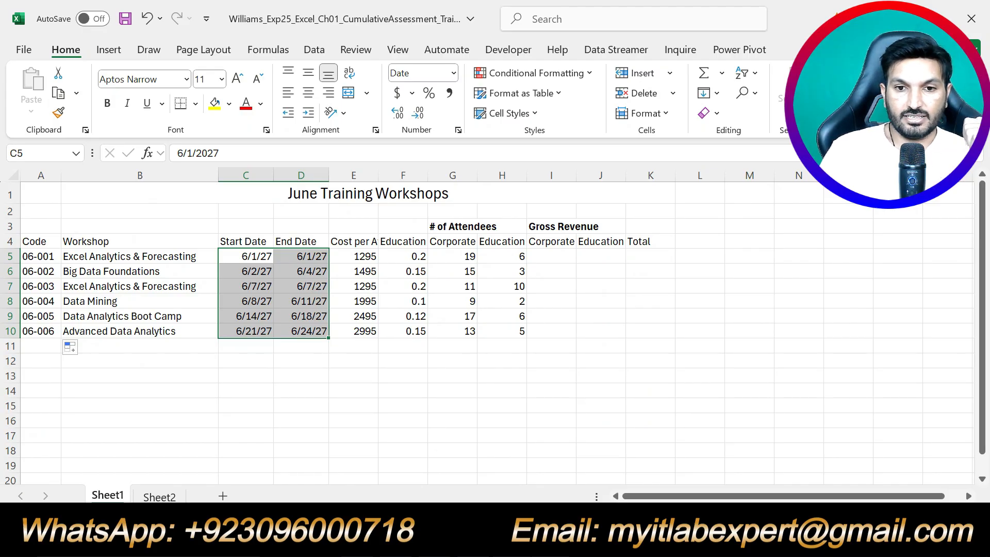
pyautogui.hotkey('alt', 'Tab')
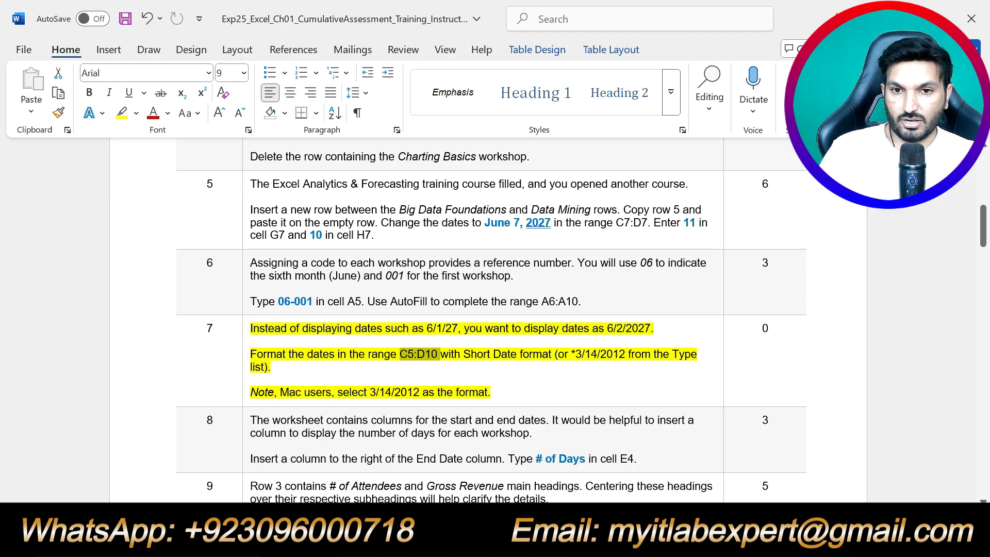
pyautogui.hotkey('alt', 'Tab')
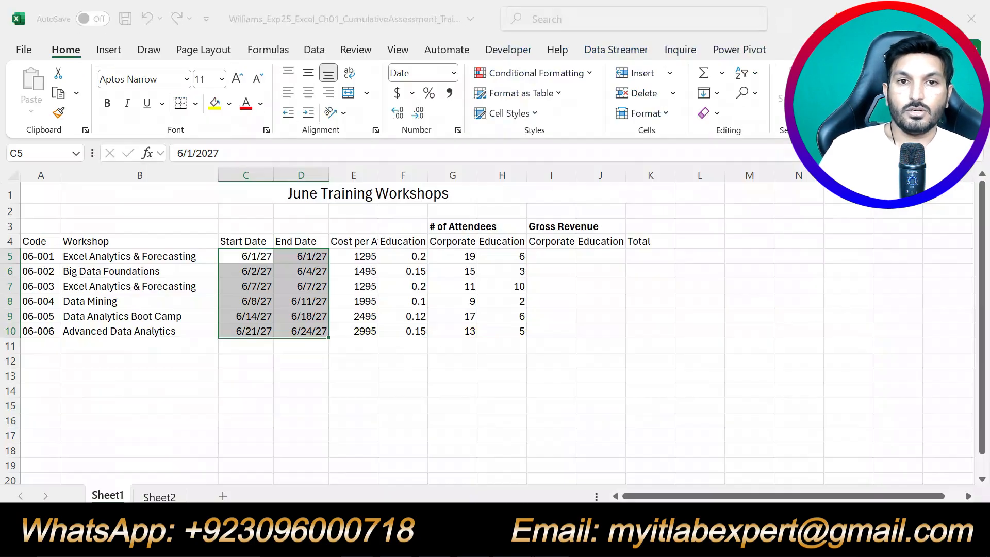
pyautogui.click(458, 130)
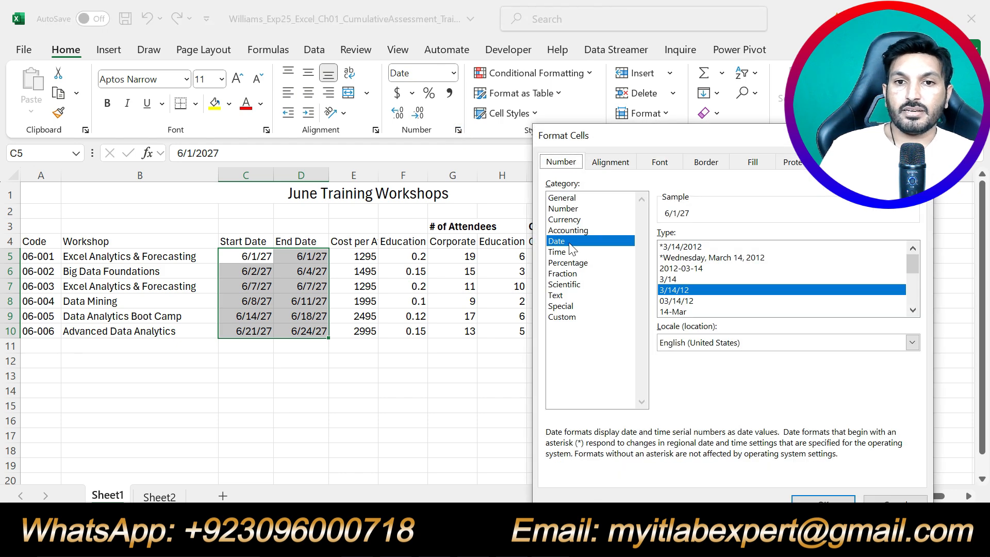
pyautogui.moveTo(657, 135); pyautogui.dragTo(516, 125)
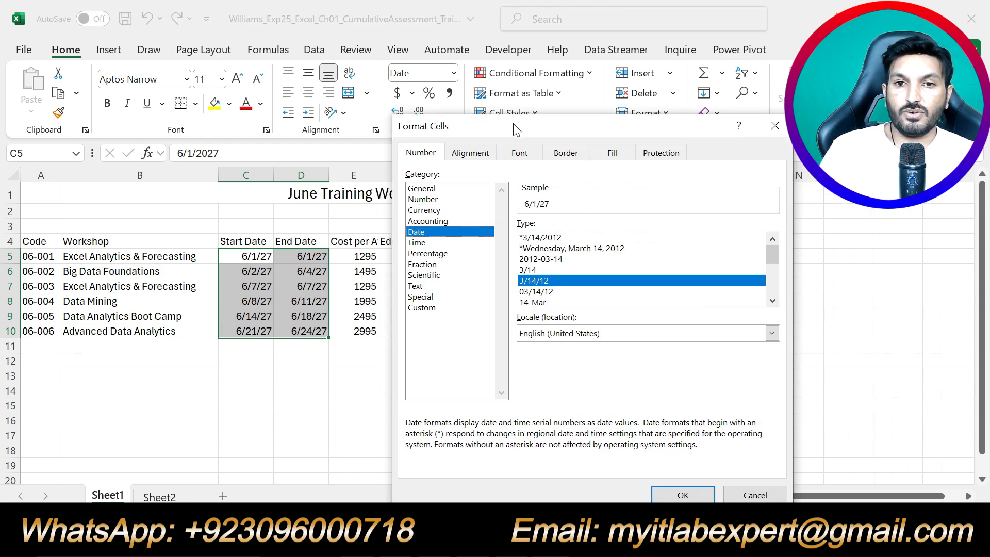
pyautogui.click(539, 238)
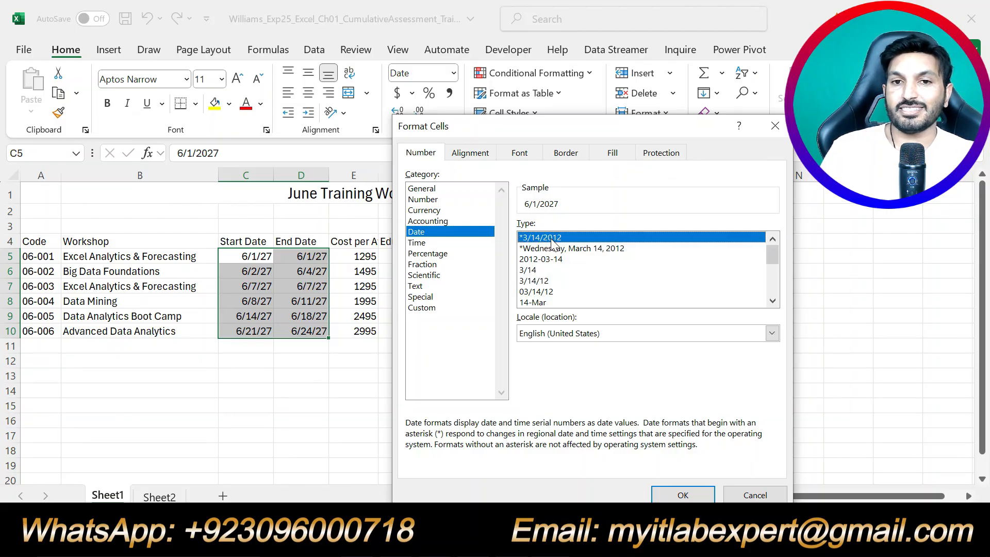
pyautogui.click(682, 496)
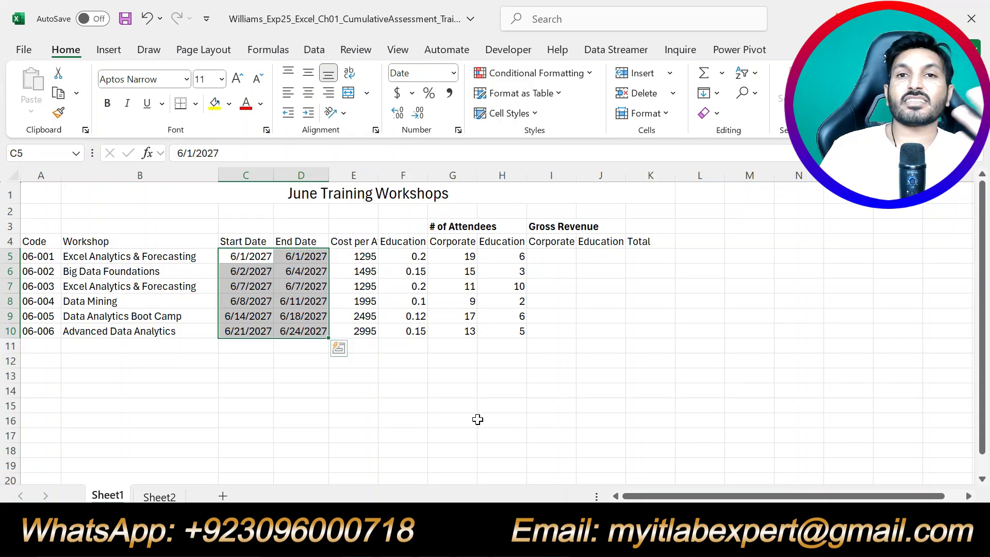
# - Switch to the Word instructions, undo the step 7 highlight and highlight the step 8 text in yellow
pyautogui.hotkey('alt', 'Tab')
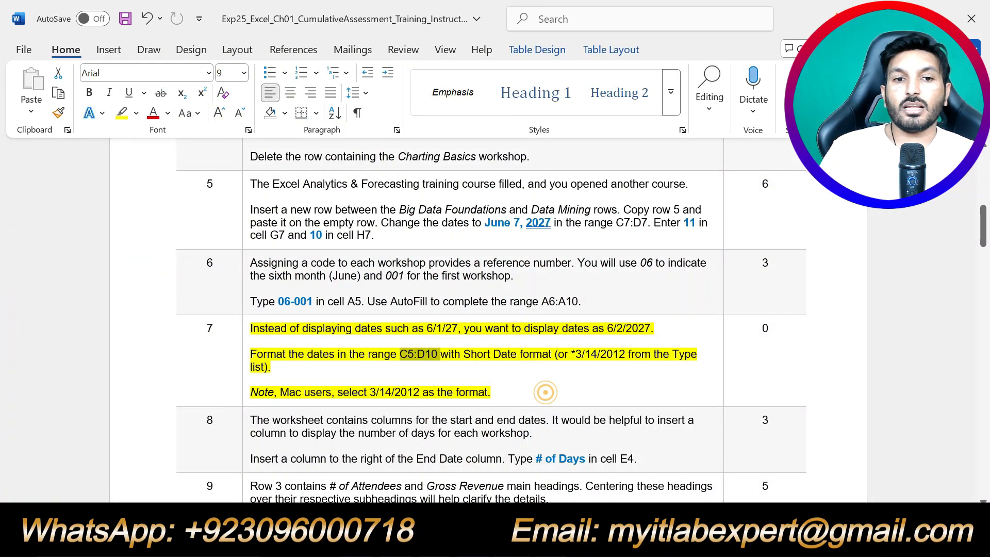
pyautogui.hotkey('ctrl', 'z')
pyautogui.scroll(-2, 492, 320)
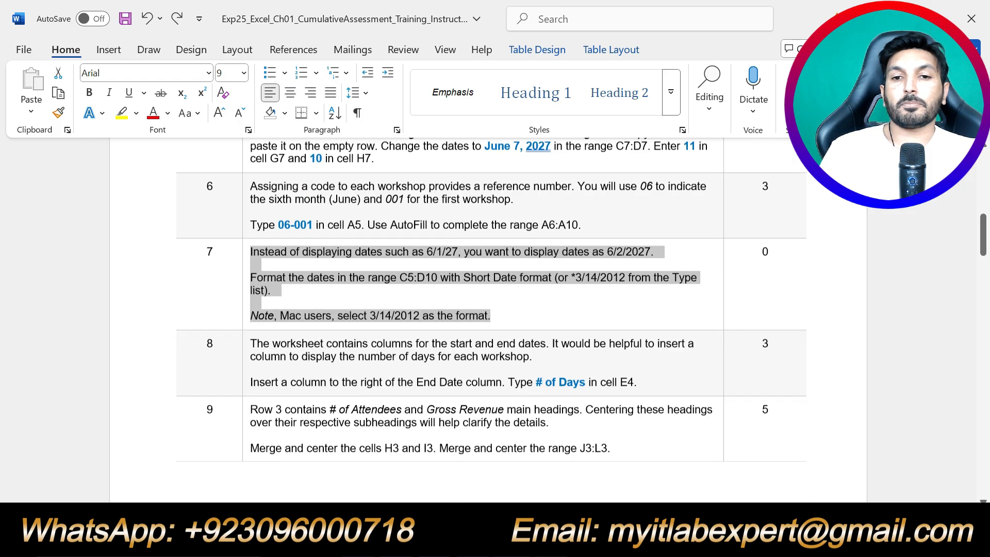
pyautogui.moveTo(638, 372); pyautogui.dragTo(251, 334)
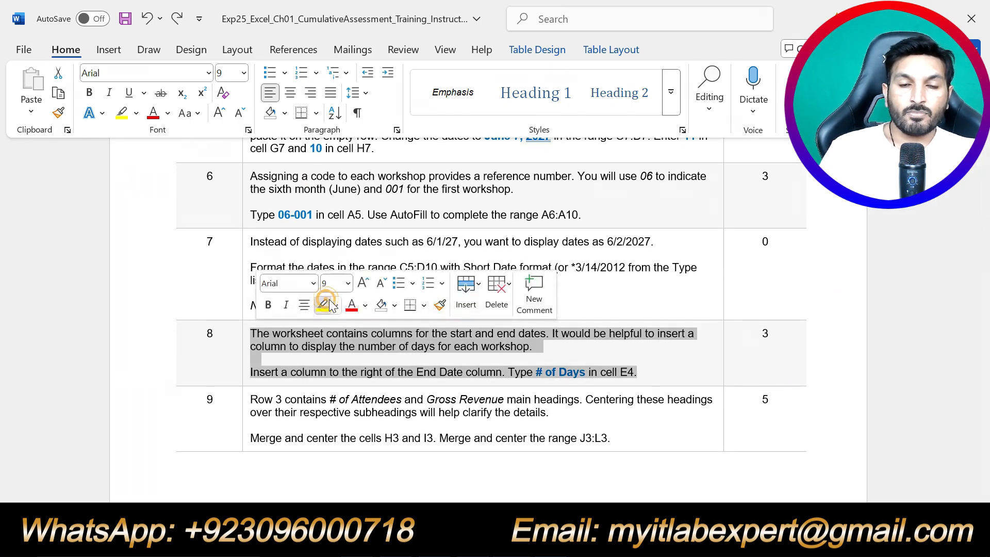
pyautogui.click(322, 305)
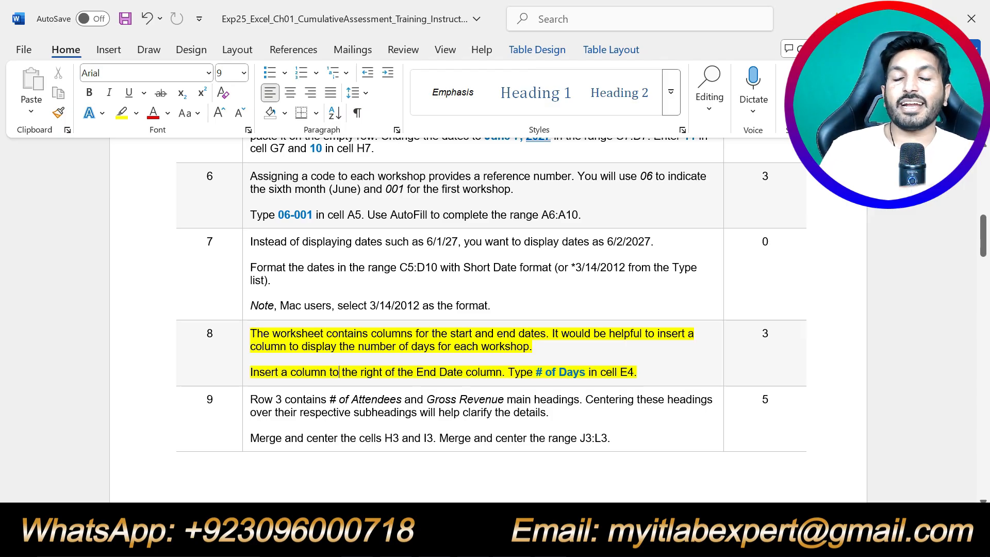
# - Examine the End Date and Start Date headings in the Excel workbook, and recheck step 8 in the Word instructions
pyautogui.hotkey('alt', 'Tab')
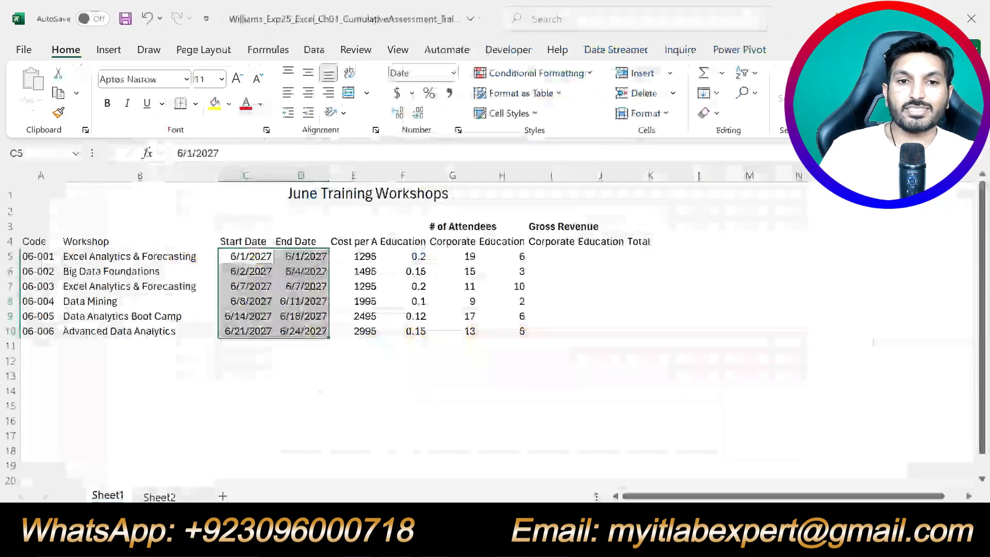
pyautogui.click(290, 239)
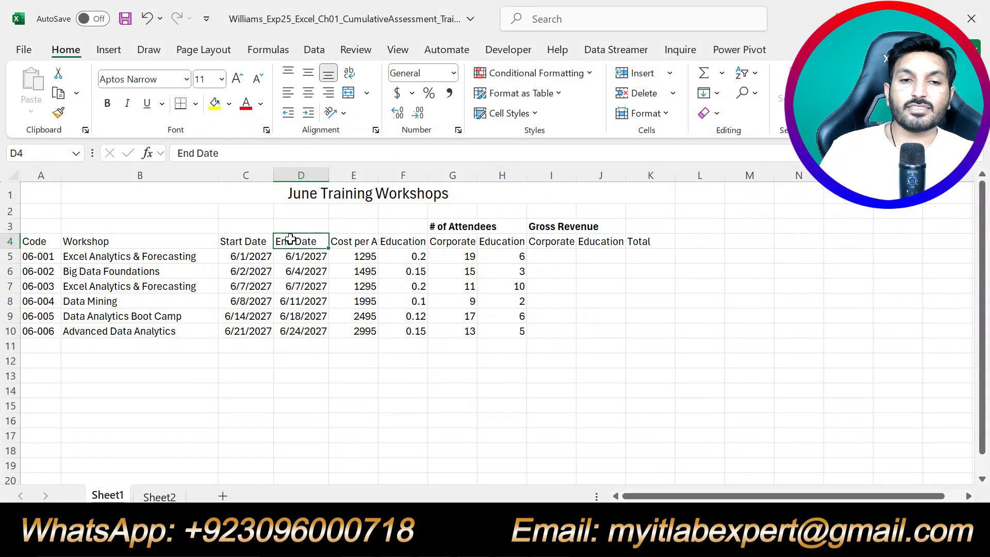
pyautogui.click(230, 240)
pyautogui.hotkey('alt', 'Tab')
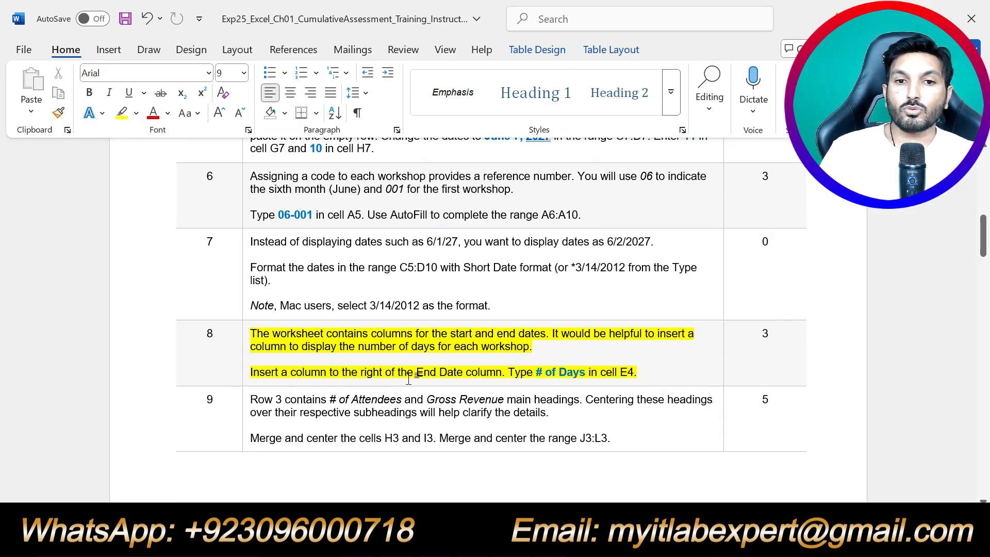
# - Switch to the Excel workbook, insert a blank column immediately after the End Date column, and select cell E4
pyautogui.hotkey('alt', 'Tab')
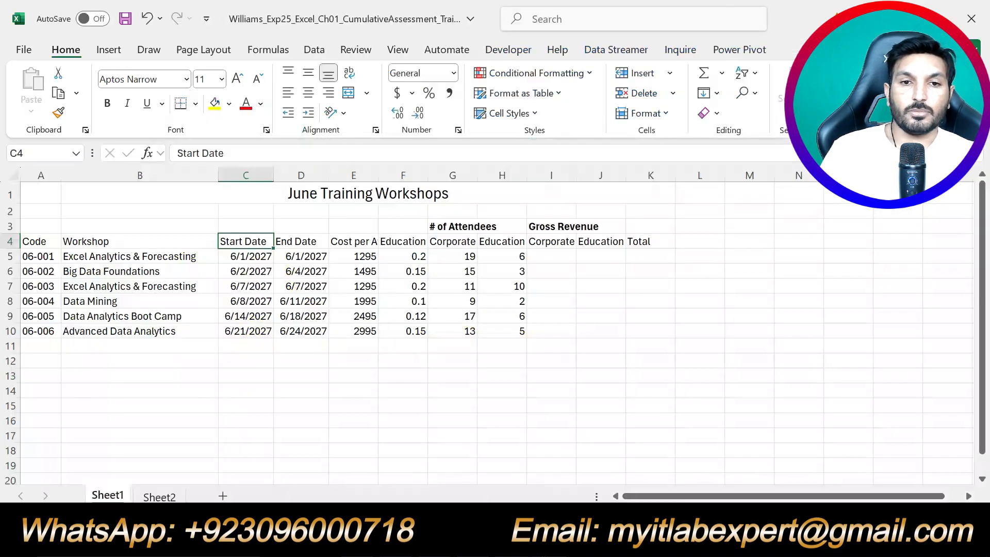
pyautogui.click(308, 238)
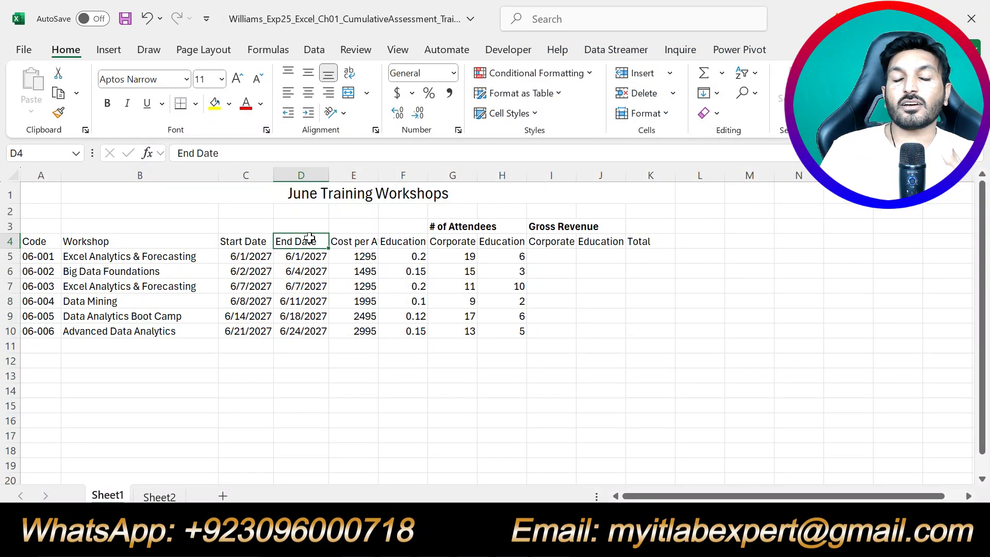
pyautogui.click(357, 179)
pyautogui.rightClick(356, 176)
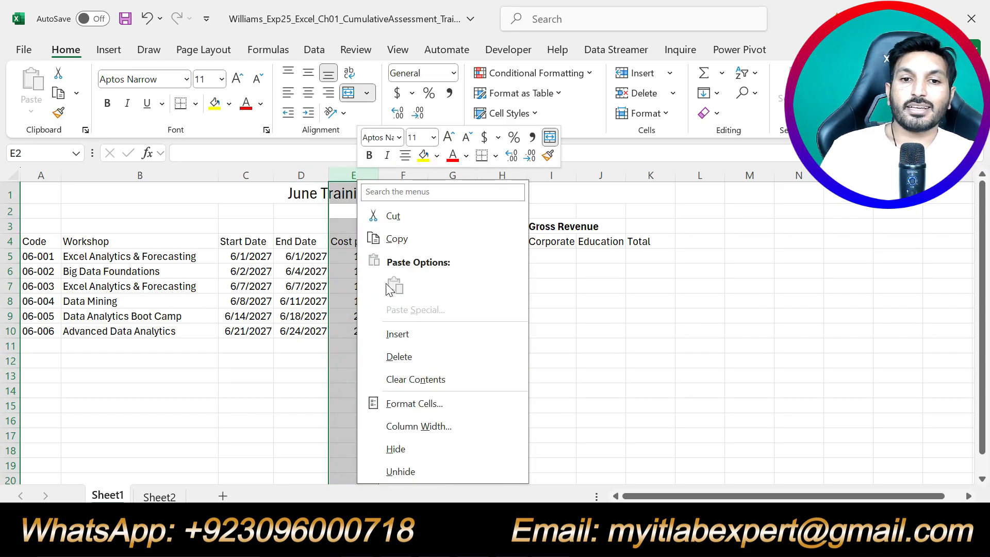
pyautogui.click(395, 332)
pyautogui.click(350, 244)
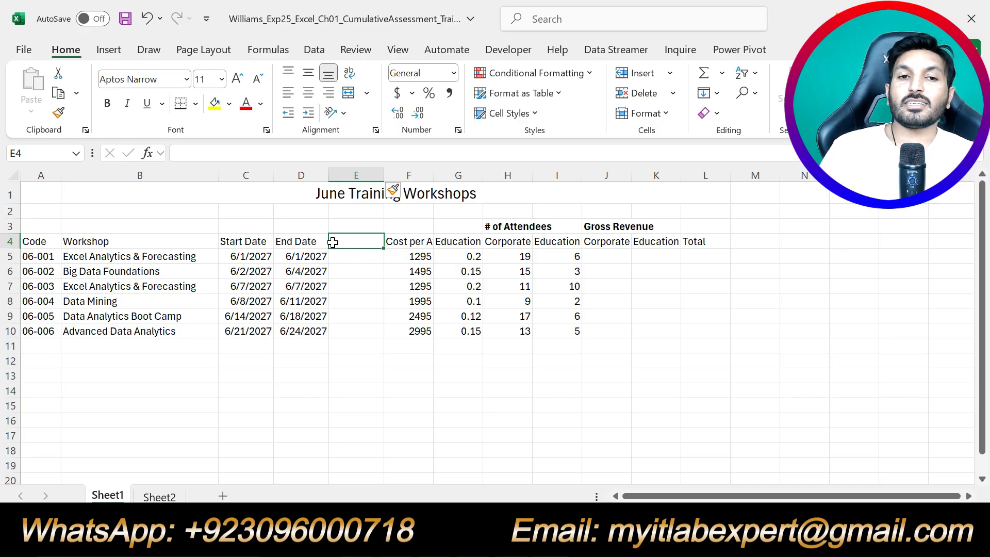
pyautogui.click(294, 242)
pyautogui.click(343, 243)
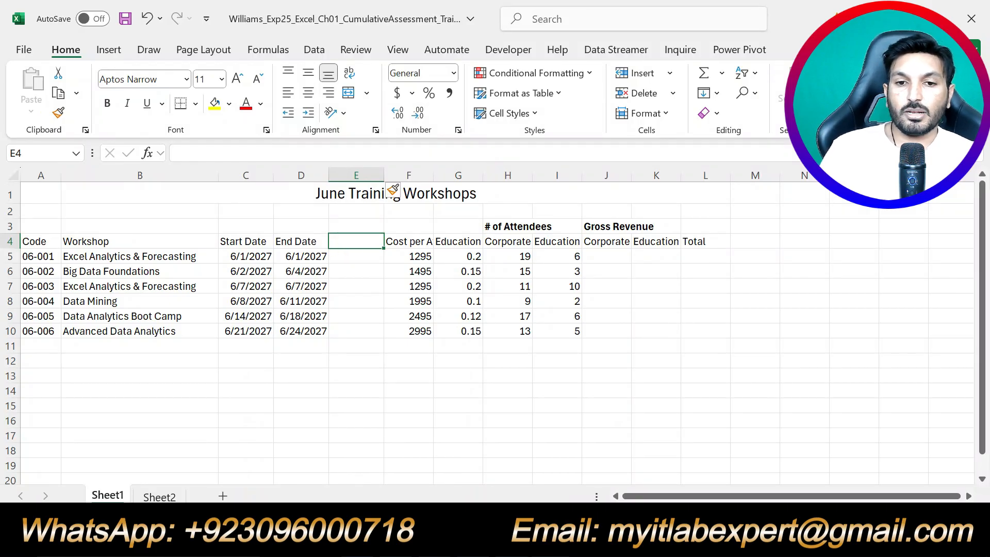
# - Recheck step 8 in the Word instructions, and enter the heading # of Days in cell E4 of the Excel workbook
pyautogui.hotkey('alt', 'Tab')
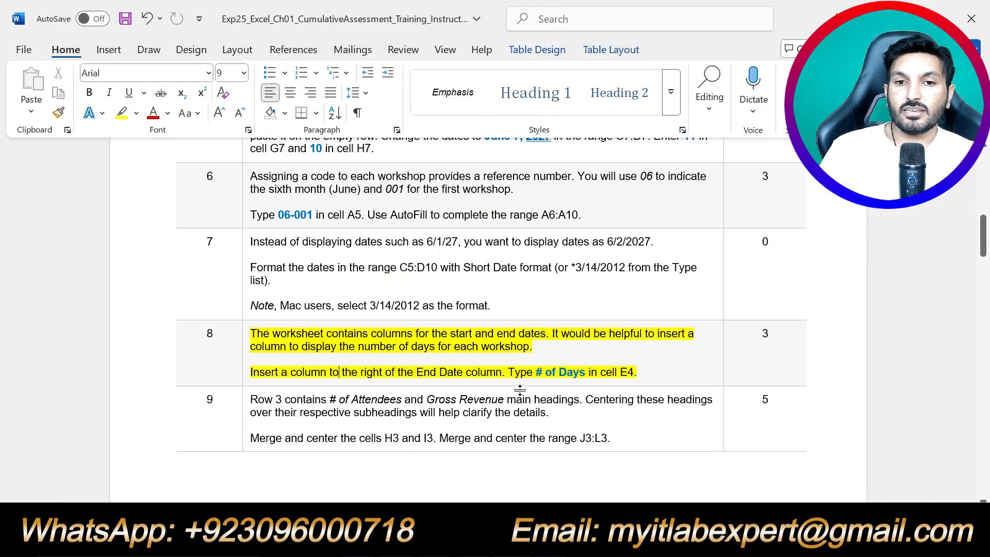
pyautogui.moveTo(535, 373); pyautogui.dragTo(588, 372)
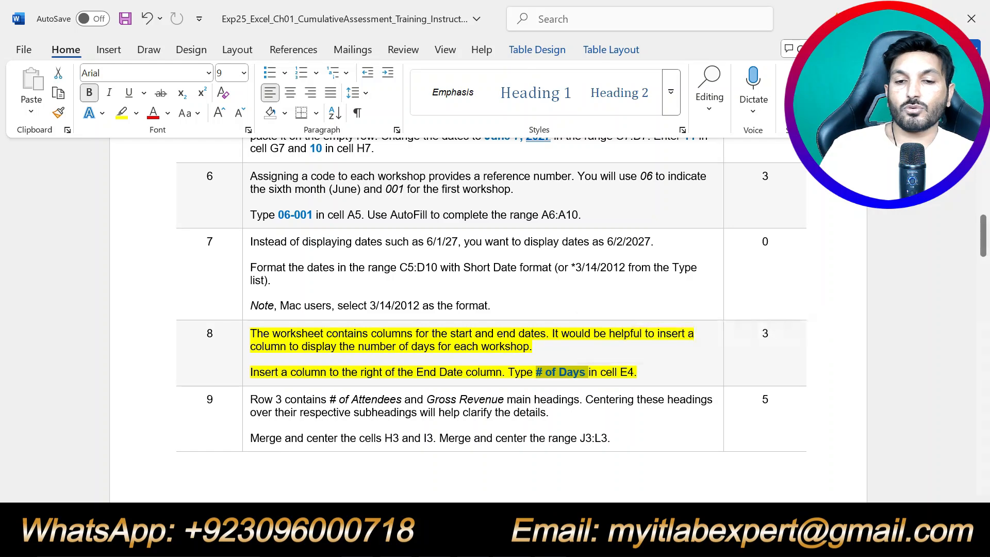
pyautogui.hotkey('alt', 'Tab')
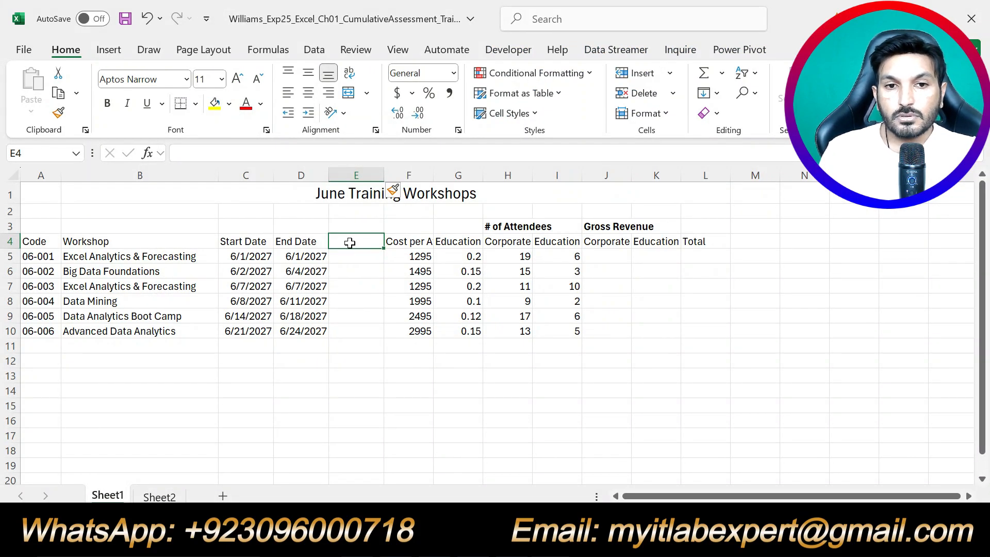
pyautogui.write('# of')
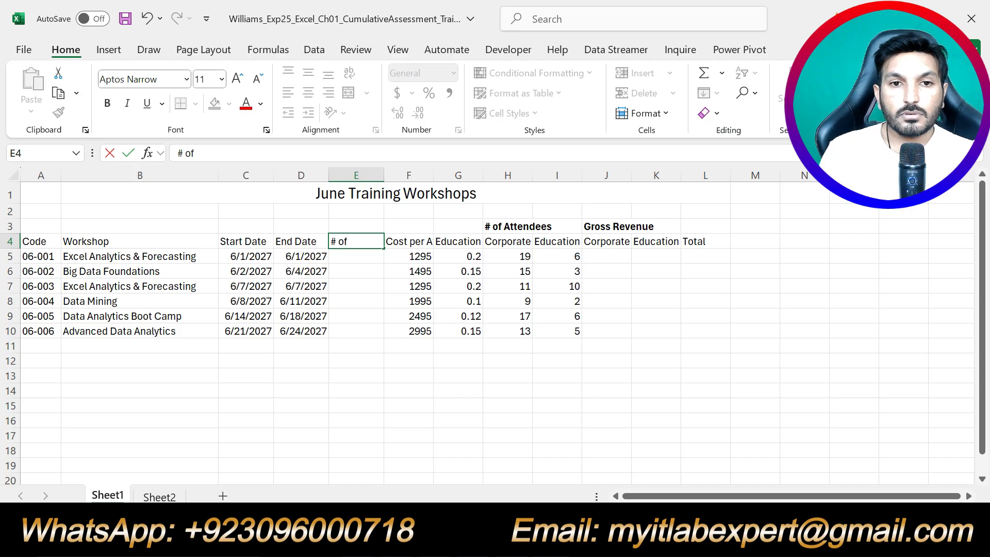
pyautogui.write(' D')
pyautogui.write('ys')
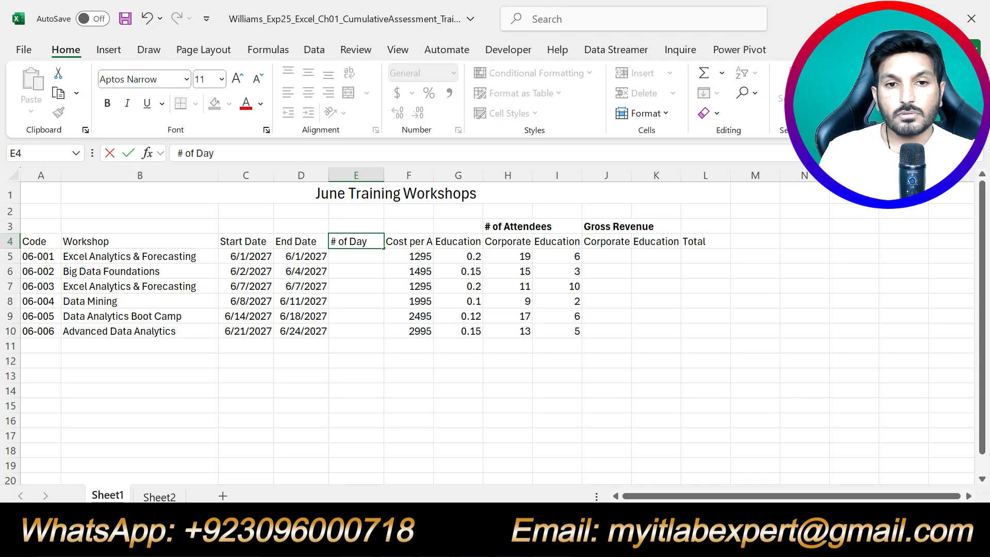
pyautogui.click(128, 155)
# - Switch to the Word instructions, undo the step 8 highlight and highlight the step 9 text in yellow
pyautogui.click(522, 542)
pyautogui.click(668, 371)
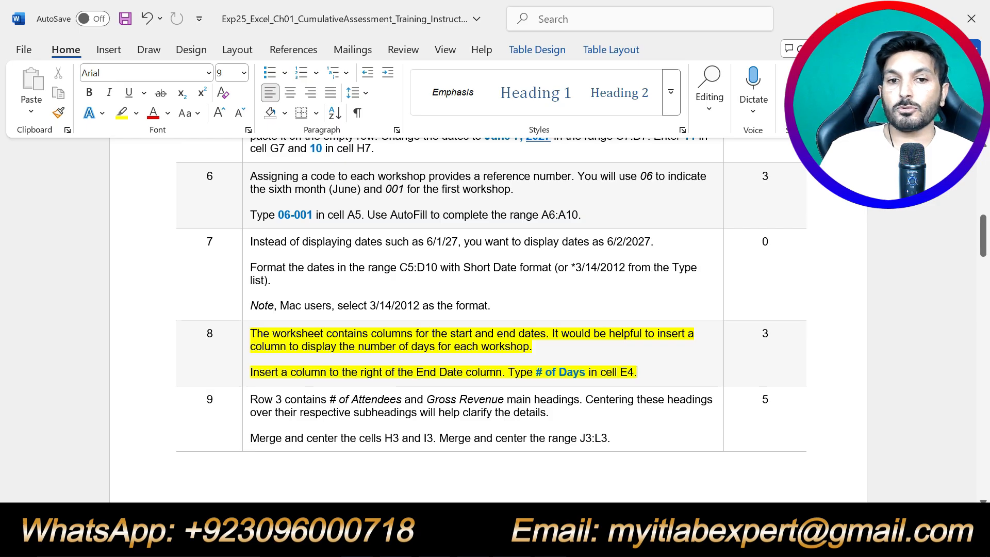
pyautogui.hotkey('alt', 'Tab')
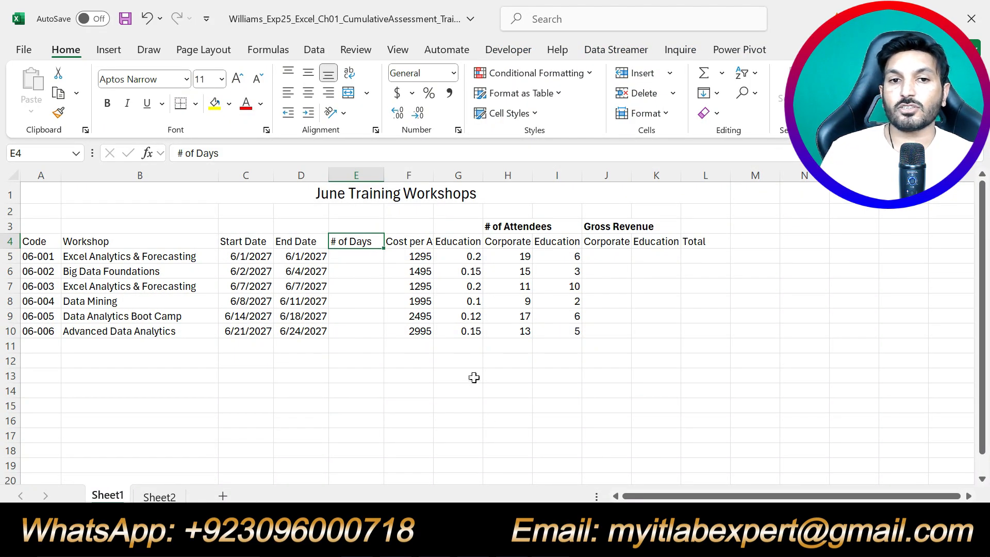
pyautogui.hotkey('alt', 'Tab')
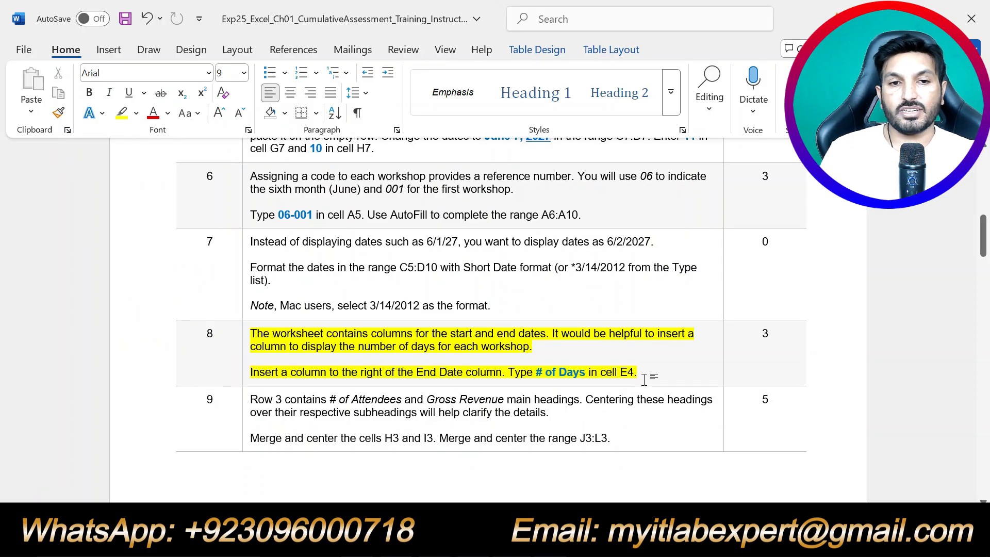
pyautogui.hotkey('ctrl', 'z')
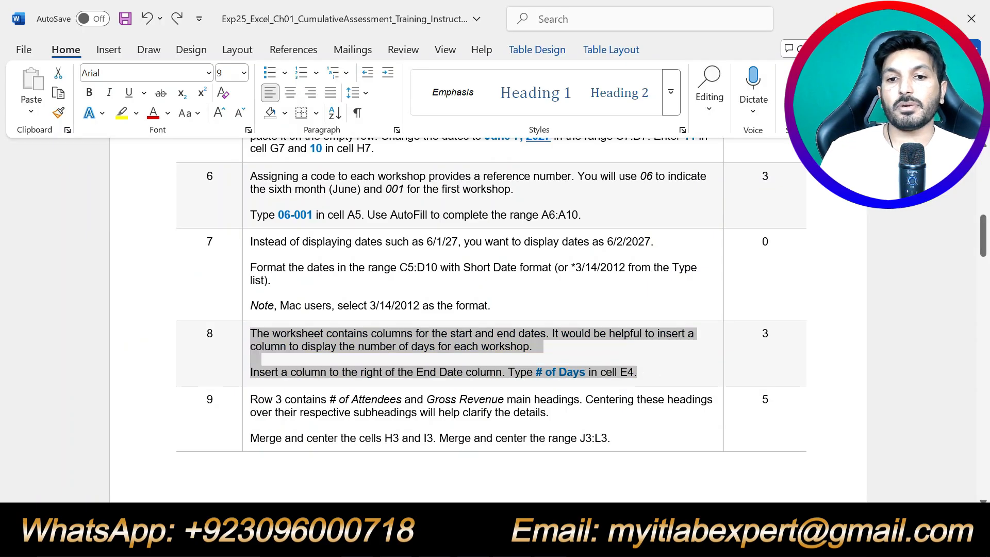
pyautogui.click(638, 372)
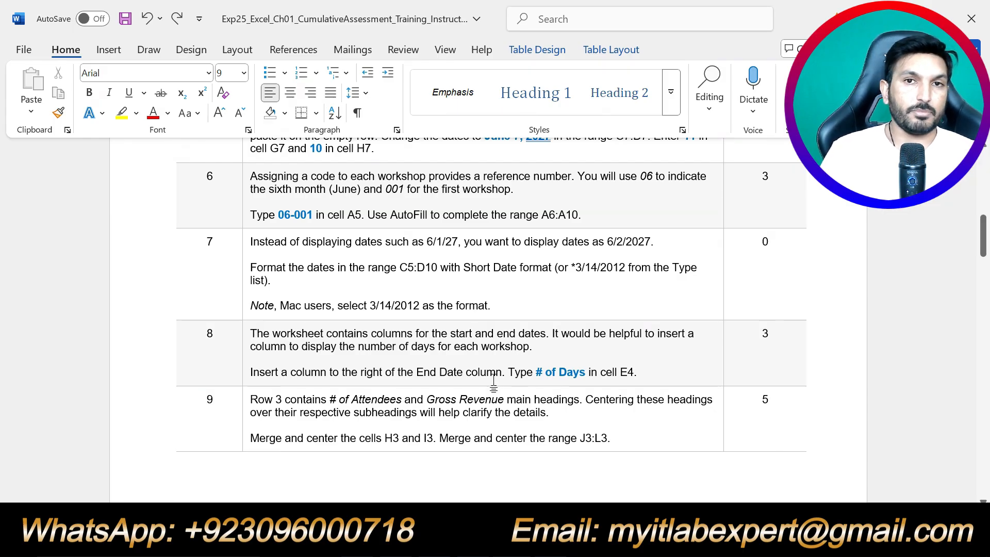
pyautogui.moveTo(611, 438); pyautogui.dragTo(250, 400)
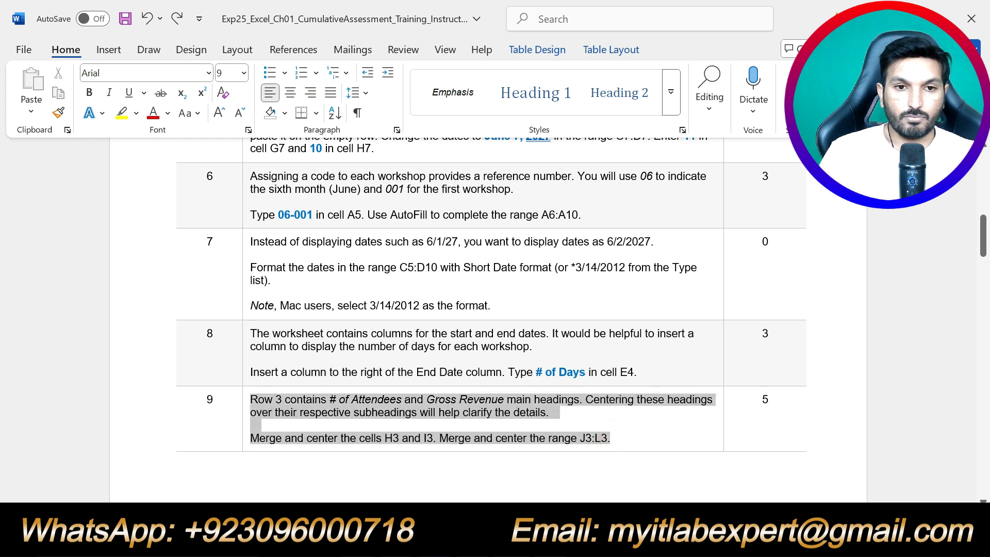
pyautogui.click(323, 372)
pyautogui.click(363, 421)
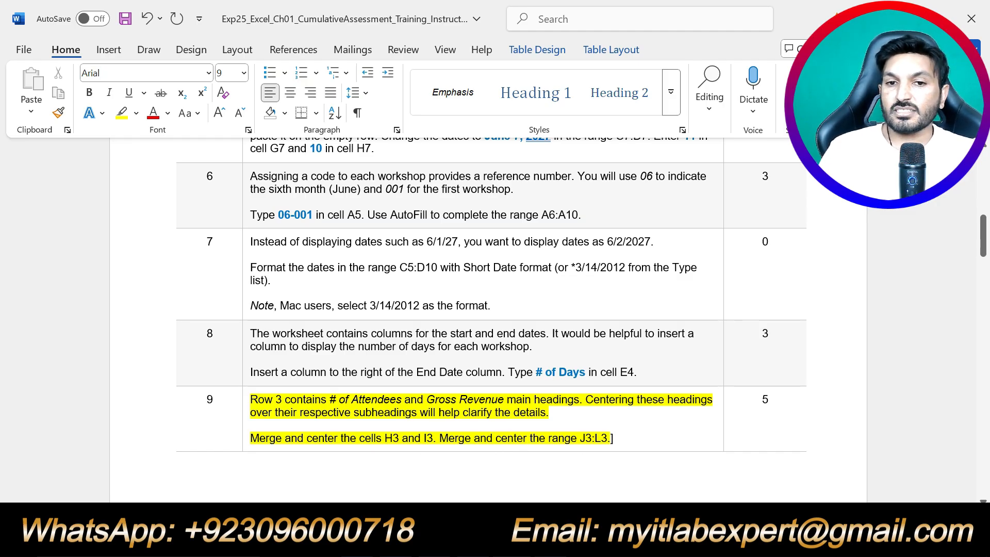
# - Examine the # of Attendees and Gross Revenue headings in row 3 of the Excel workbook, and recheck step 9 in the Word instructions
pyautogui.hotkey('alt', 'Tab')
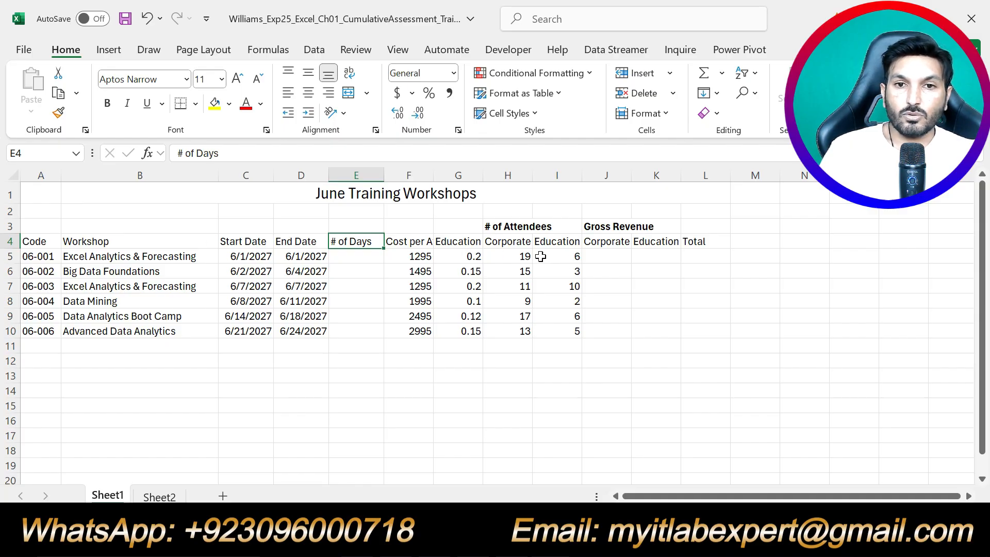
pyautogui.click(519, 227)
pyautogui.click(613, 228)
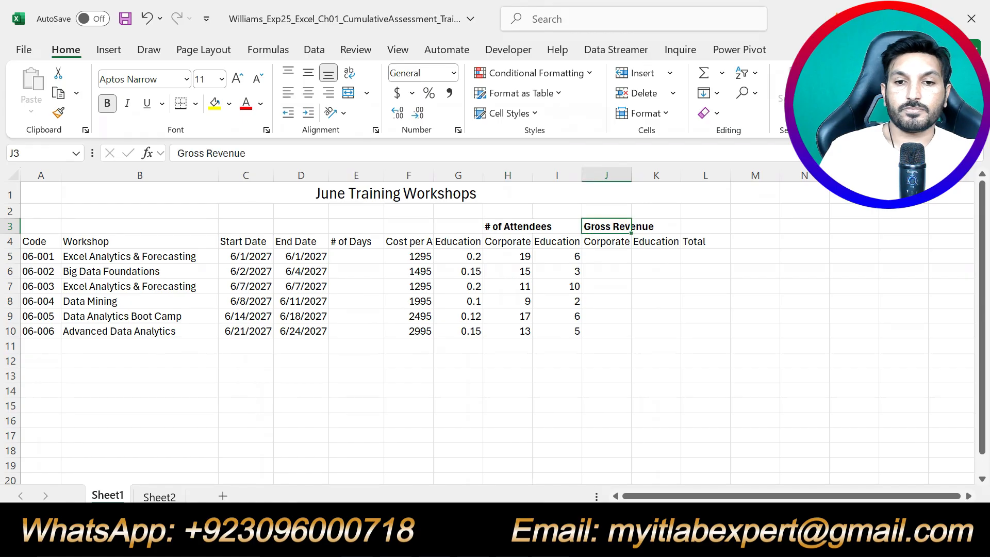
pyautogui.click(520, 542)
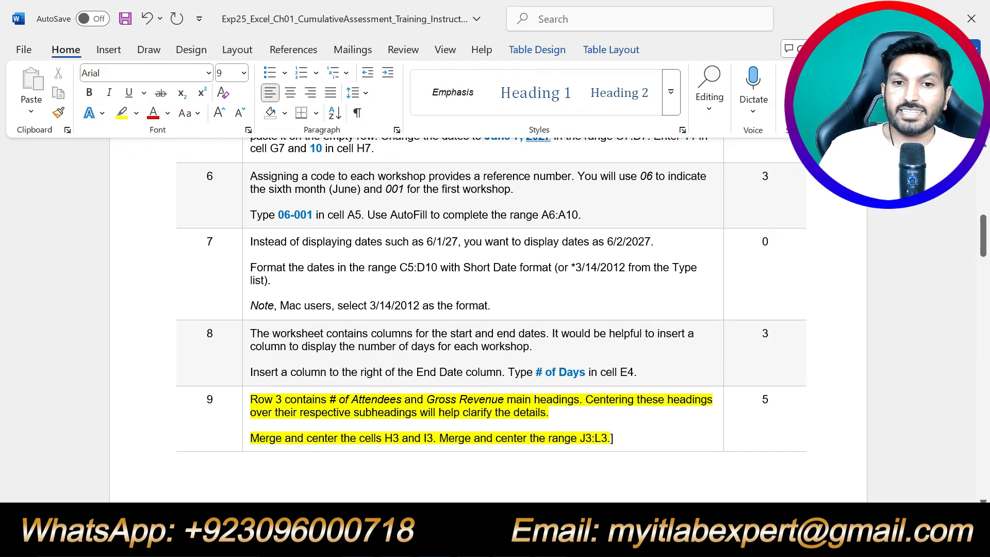
pyautogui.moveTo(385, 438); pyautogui.dragTo(433, 439)
# - Switch to the Excel workbook and merge and center the # of Attendees heading across cells H3 and I3
pyautogui.hotkey('alt', 'Tab')
pyautogui.click(506, 227)
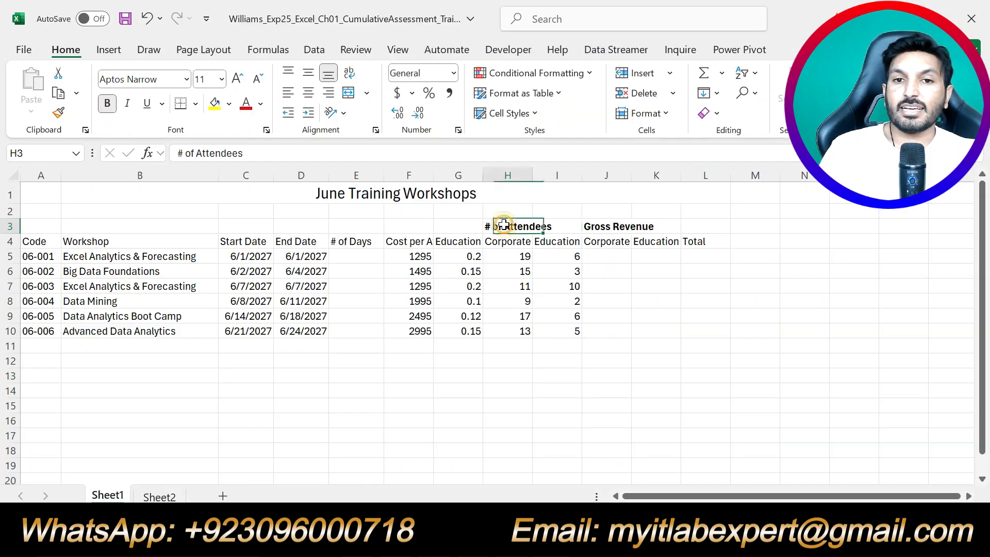
pyautogui.moveTo(537, 225); pyautogui.dragTo(554, 226)
pyautogui.click(64, 48)
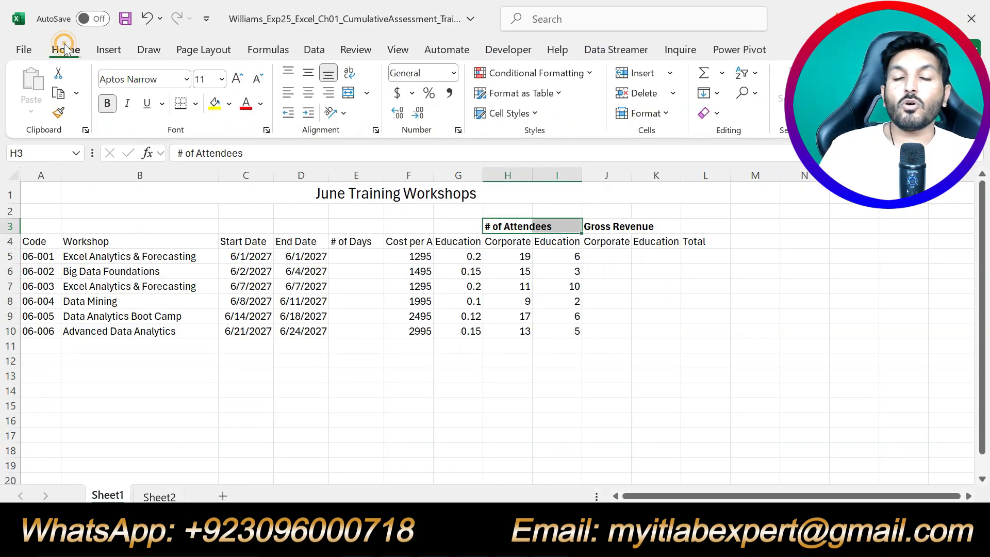
pyautogui.click(368, 93)
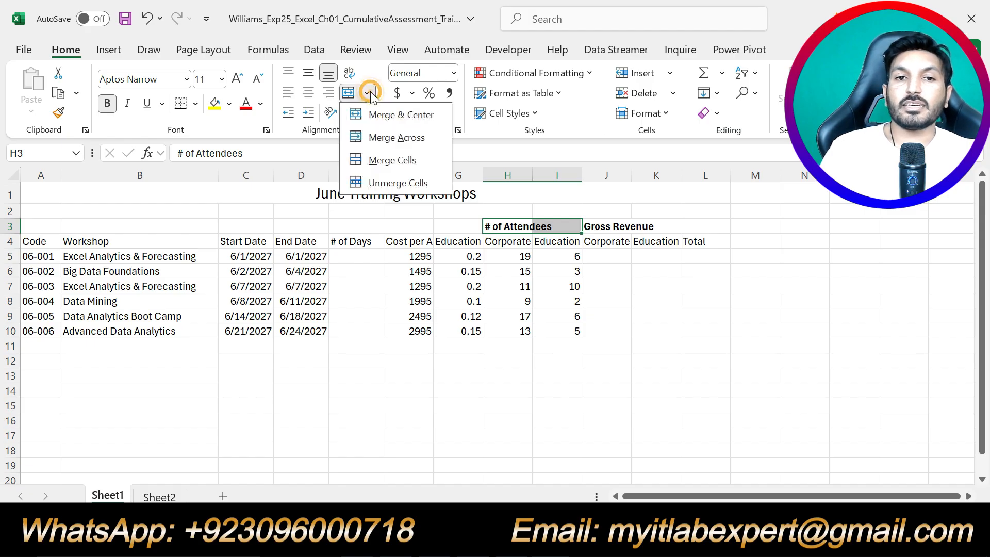
pyautogui.click(388, 116)
# - Recheck step 9 in the Word instructions, and merge and center the Gross Revenue heading across J3:L3 in the Excel workbook
pyautogui.hotkey('alt', 'Tab')
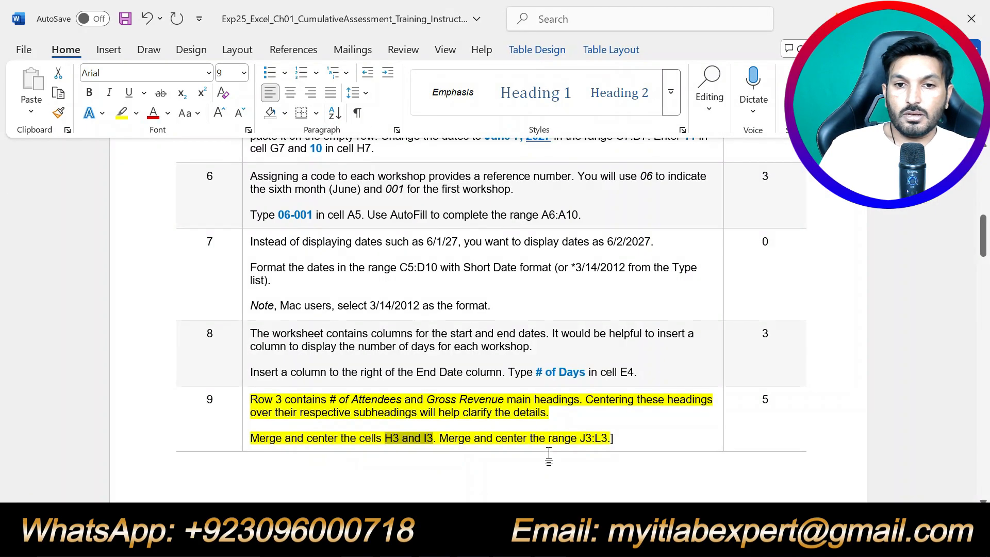
pyautogui.hotkey('alt', 'Tab')
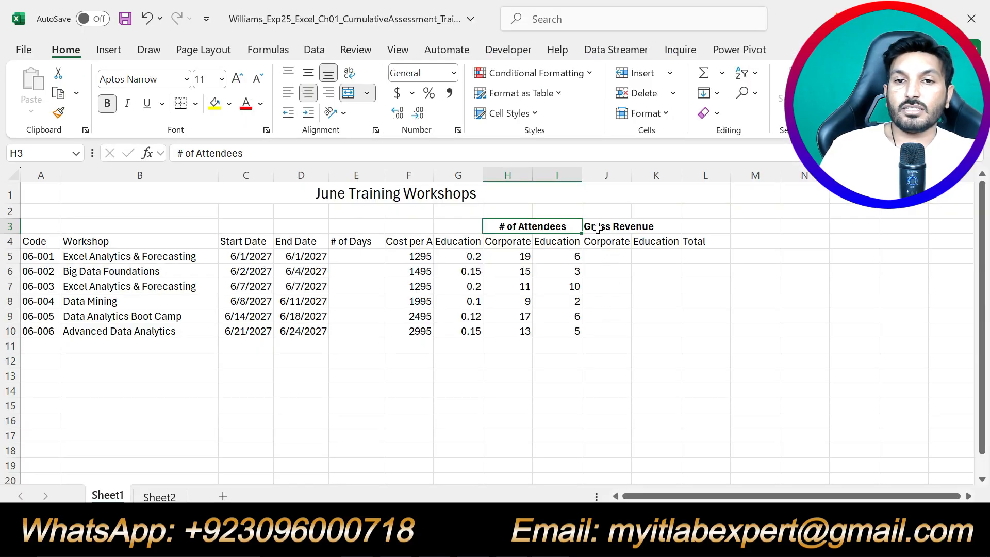
pyautogui.click(598, 227)
pyautogui.moveTo(598, 227); pyautogui.dragTo(706, 224)
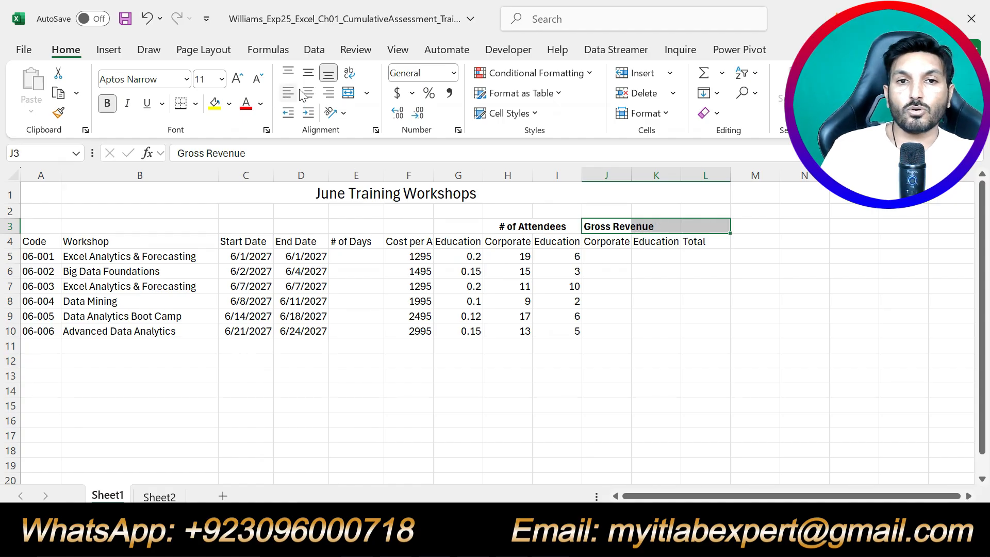
pyautogui.click(366, 94)
pyautogui.click(374, 111)
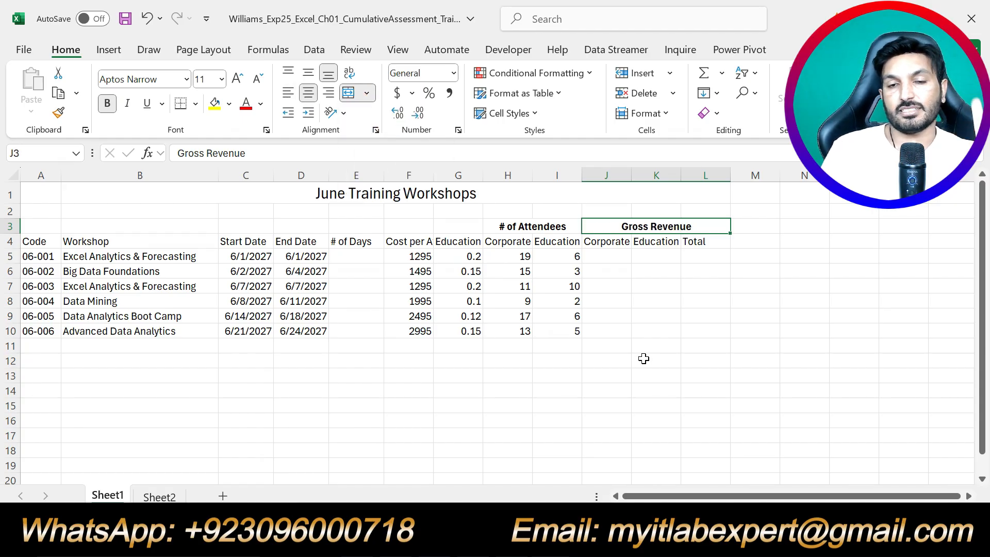
pyautogui.click(624, 374)
# - Switch to the Word instructions, undo the stray bracket at the end of step 9 and highlight the step 10 text in yellow
pyautogui.hotkey('alt', 'Tab')
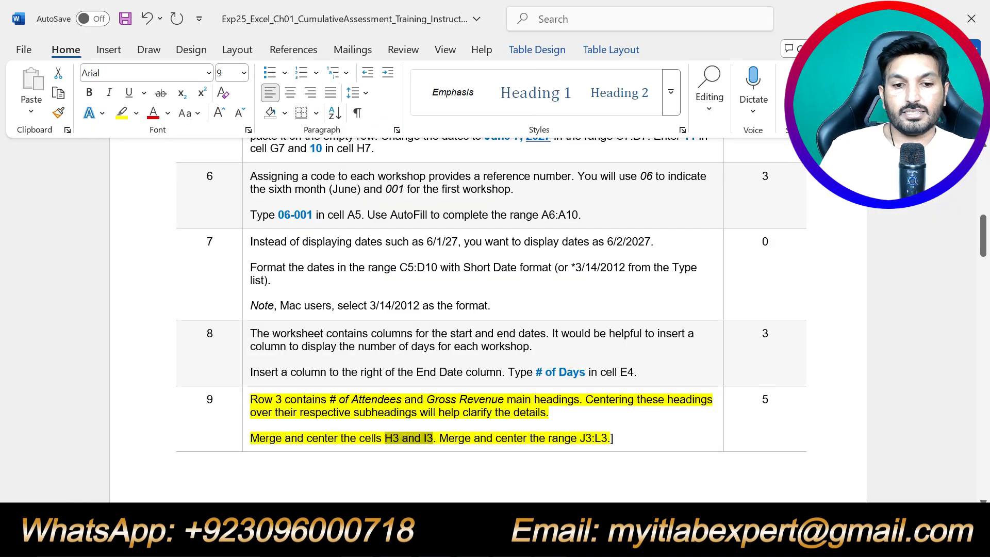
pyautogui.click(612, 438)
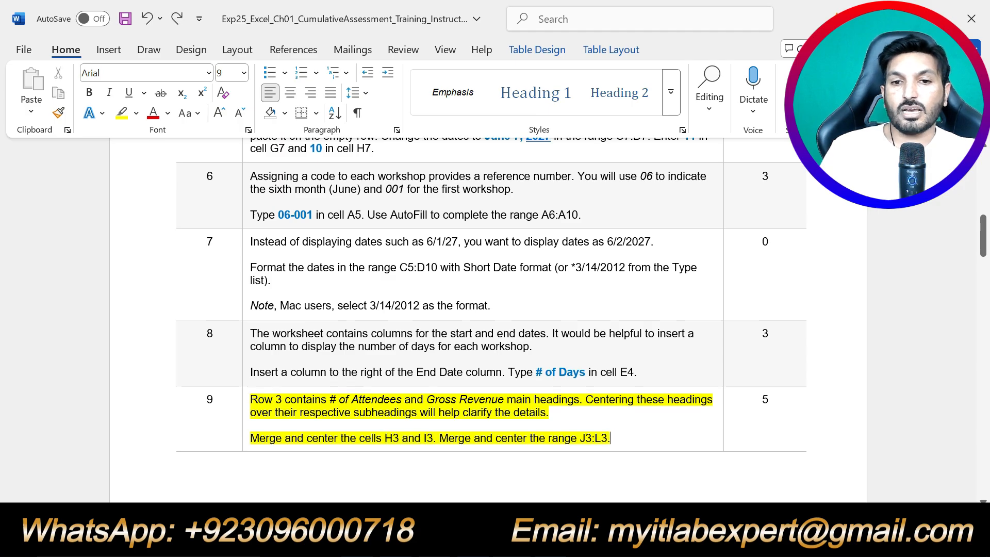
pyautogui.scroll(-10, 779, 455)
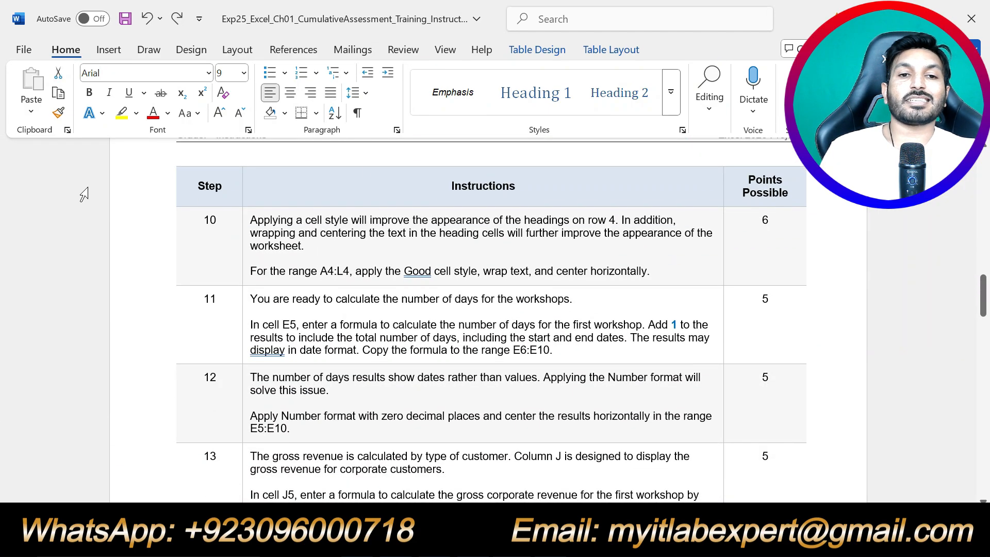
pyautogui.moveTo(651, 271); pyautogui.dragTo(251, 220)
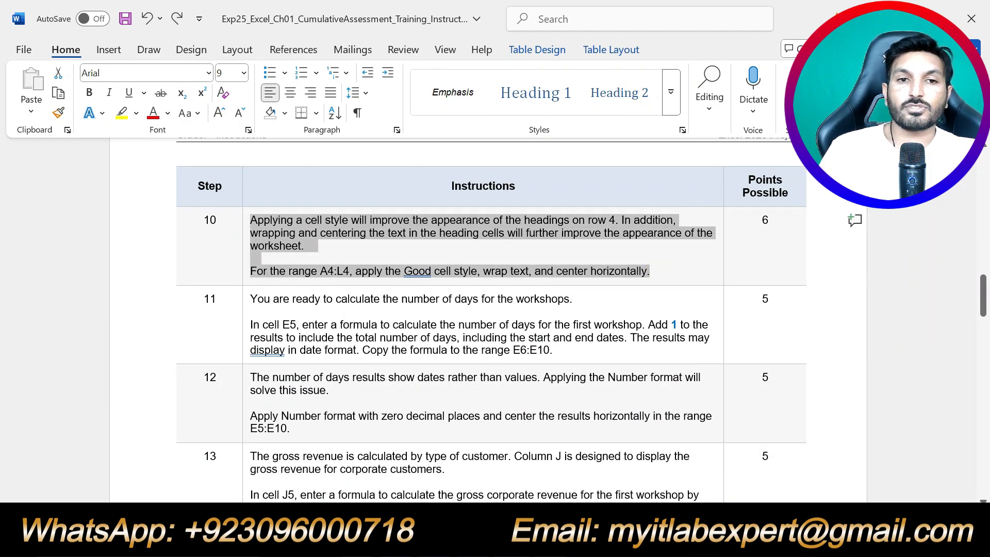
pyautogui.click(316, 200)
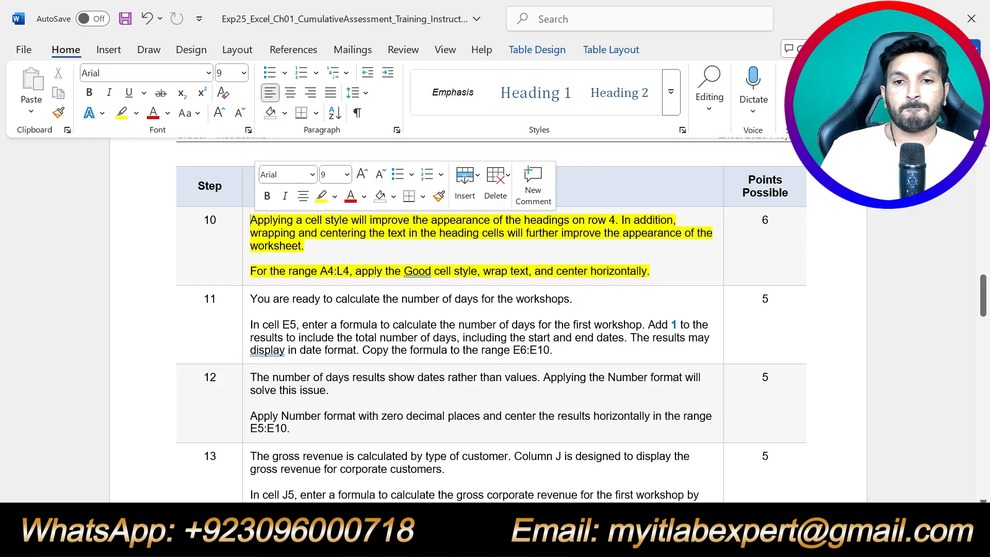
pyautogui.click(650, 258)
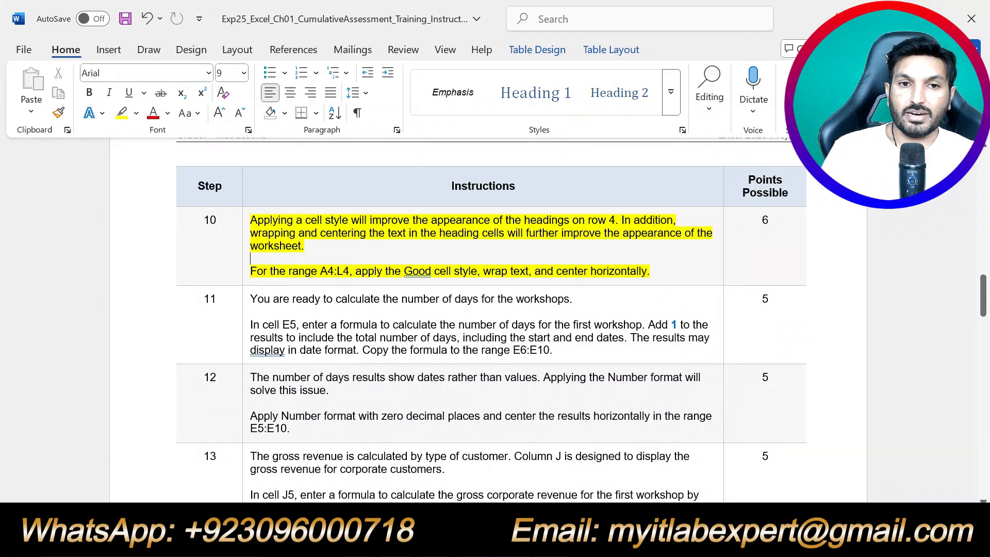
# - Recheck the step 10 range in the Word instructions, and apply the Good cell style to A4:L4 in the Excel workbook
pyautogui.moveTo(308, 271)
pyautogui.mouseDown()
pyautogui.moveTo(350, 272)
pyautogui.moveTo(288, 271)
pyautogui.mouseUp()
pyautogui.click(327, 274)
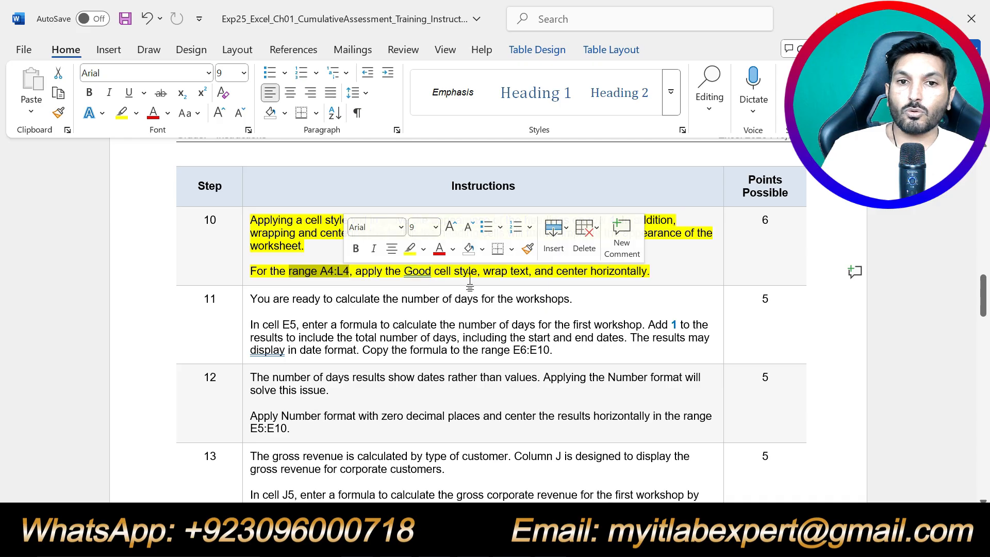
pyautogui.hotkey('alt', 'Tab')
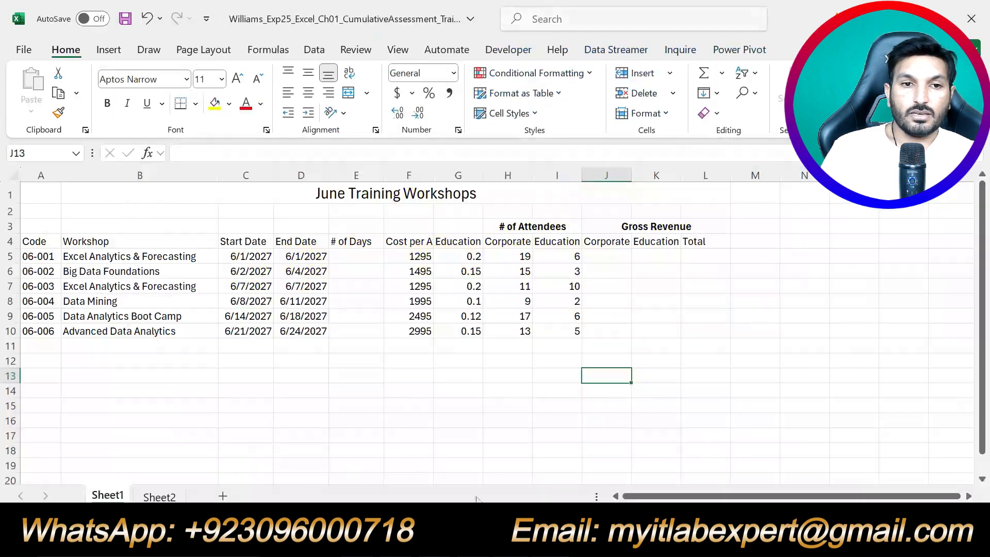
pyautogui.moveTo(34, 239); pyautogui.dragTo(695, 242)
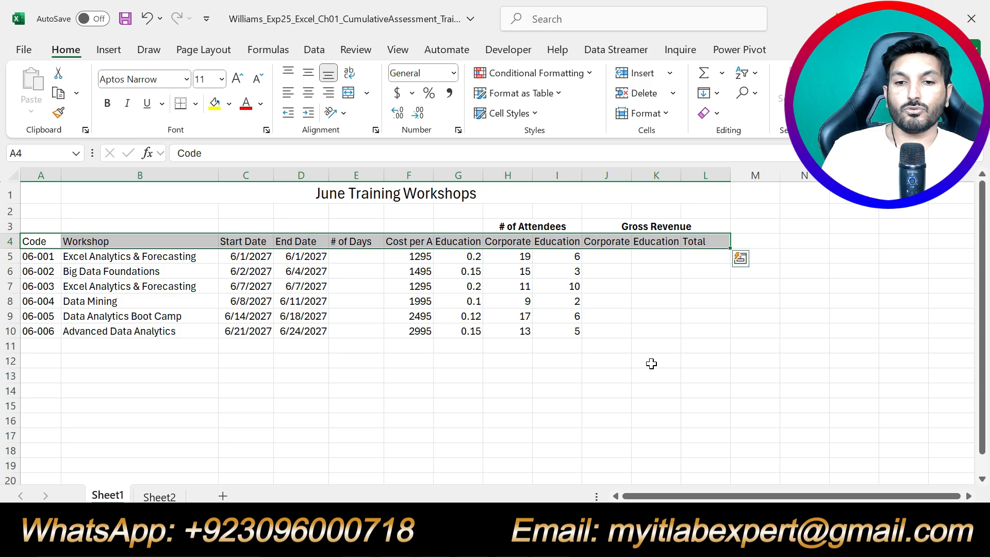
pyautogui.hotkey('alt', 'Tab')
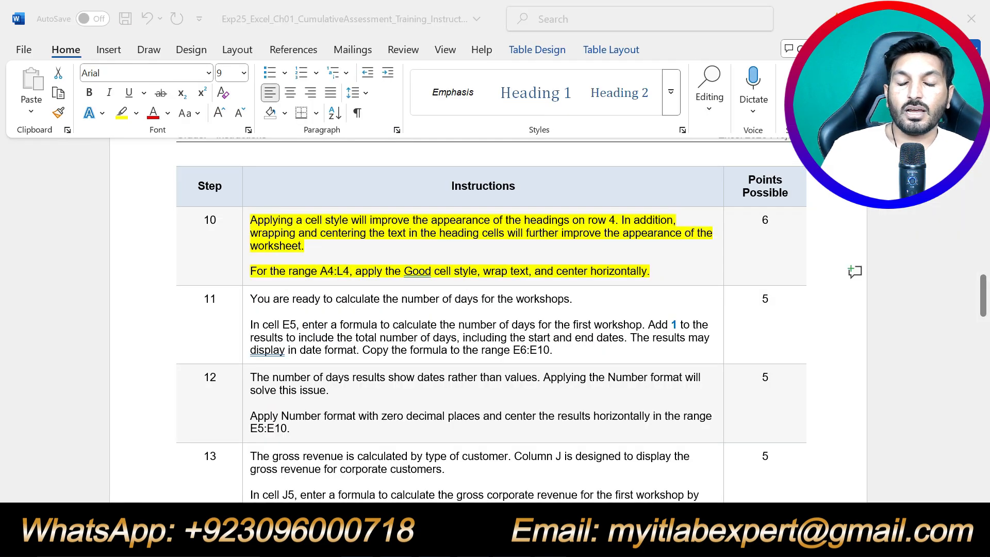
pyautogui.hotkey('alt', 'Tab')
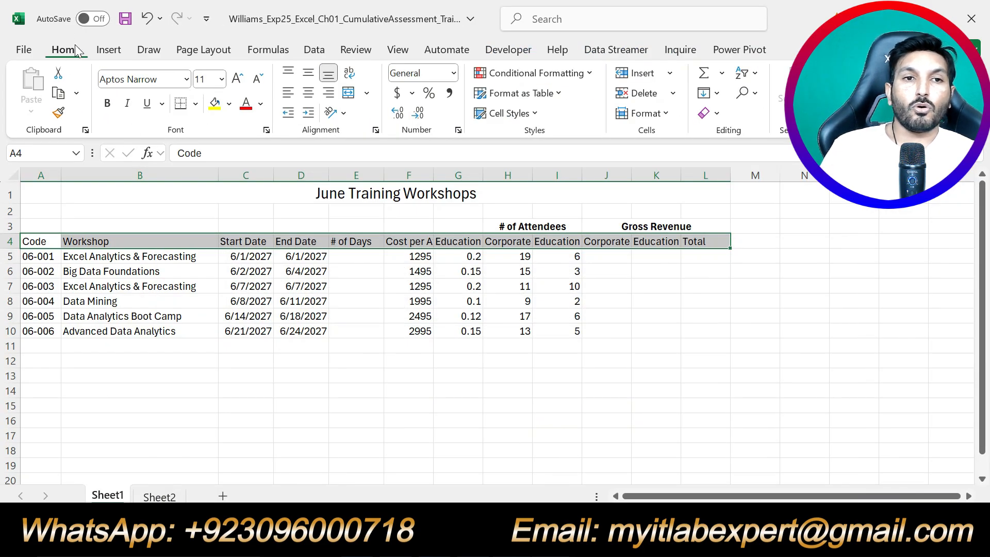
pyautogui.click(535, 114)
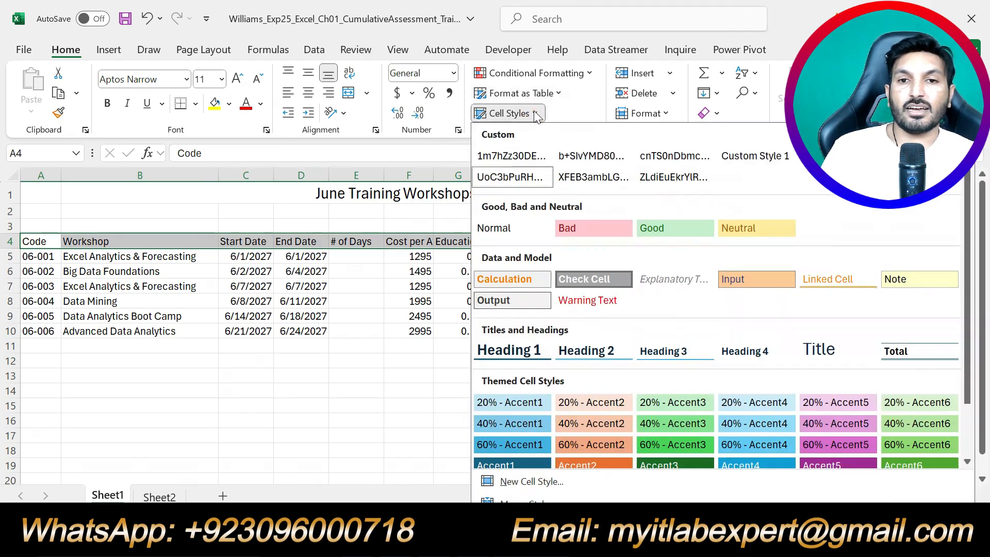
pyautogui.click(667, 228)
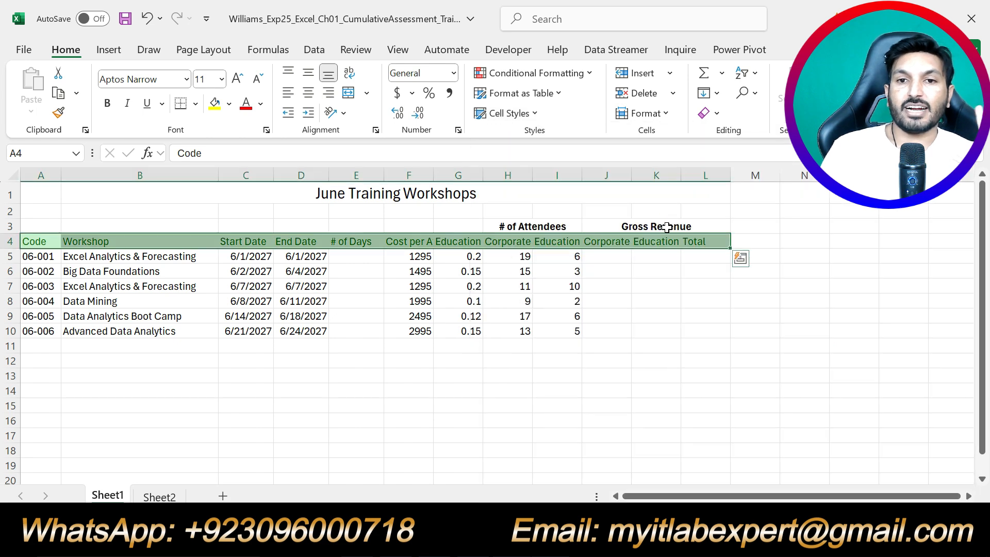
# - Recheck step 10 in the Word instructions, and wrap and horizontally center the A4:L4 headings in the Excel workbook
pyautogui.hotkey('alt', 'Tab')
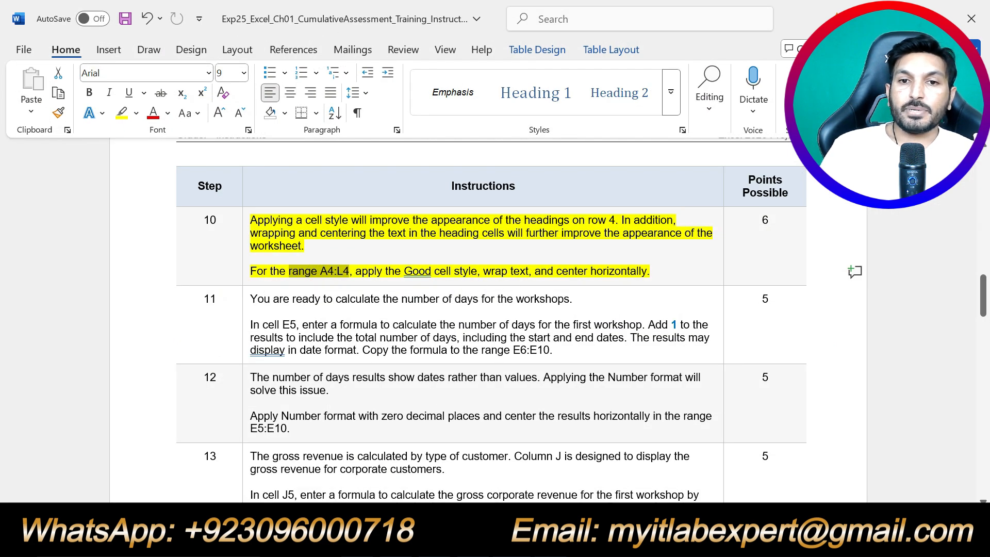
pyautogui.hotkey('alt', 'Tab')
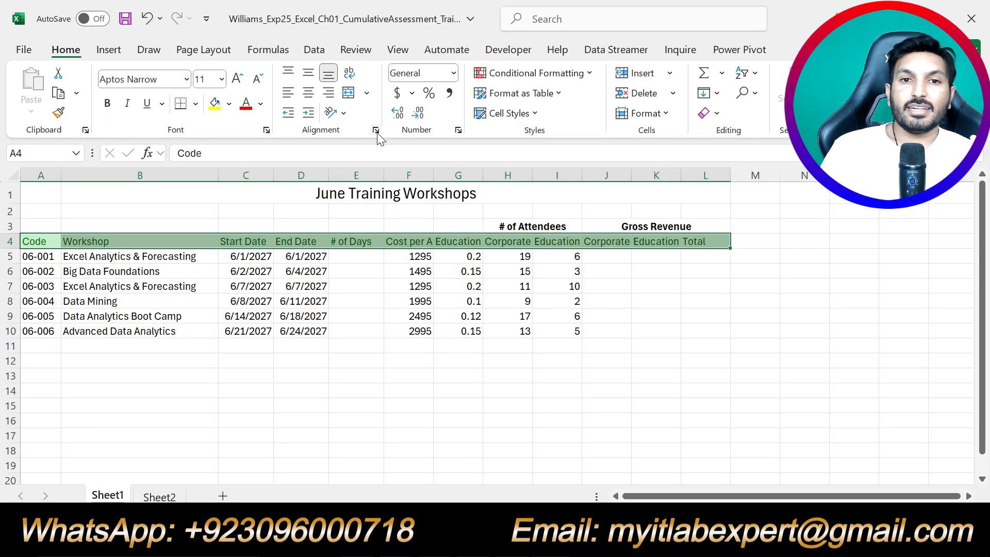
pyautogui.click(350, 75)
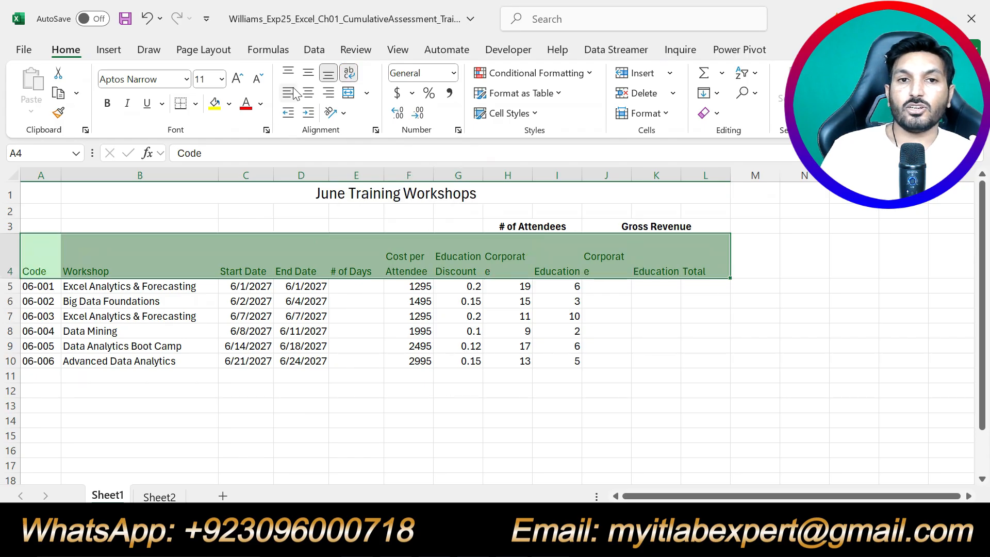
pyautogui.click(308, 94)
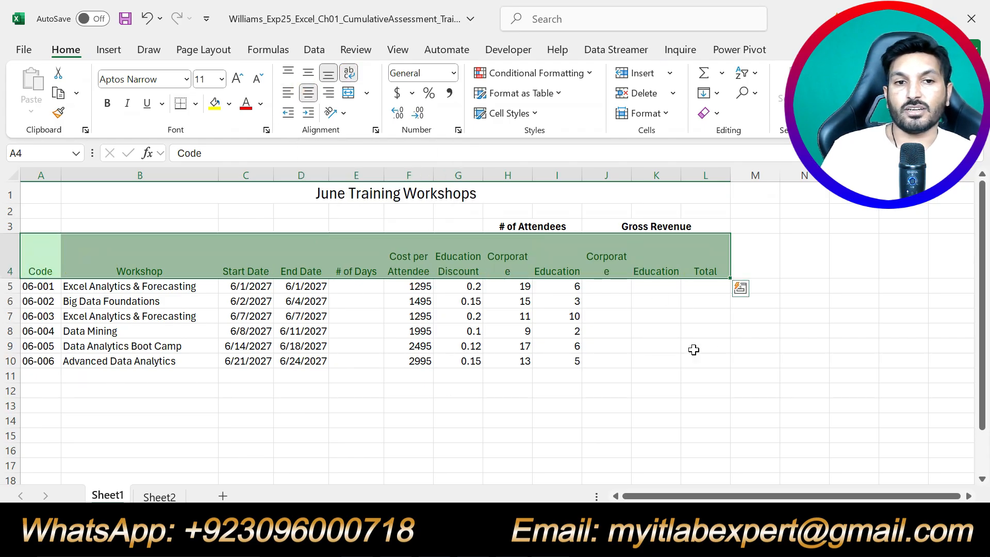
pyautogui.click(714, 403)
# - Switch to the Word instructions, undo the step 10 highlighting and highlight the step 11 text in yellow
pyautogui.hotkey('alt', 'Tab')
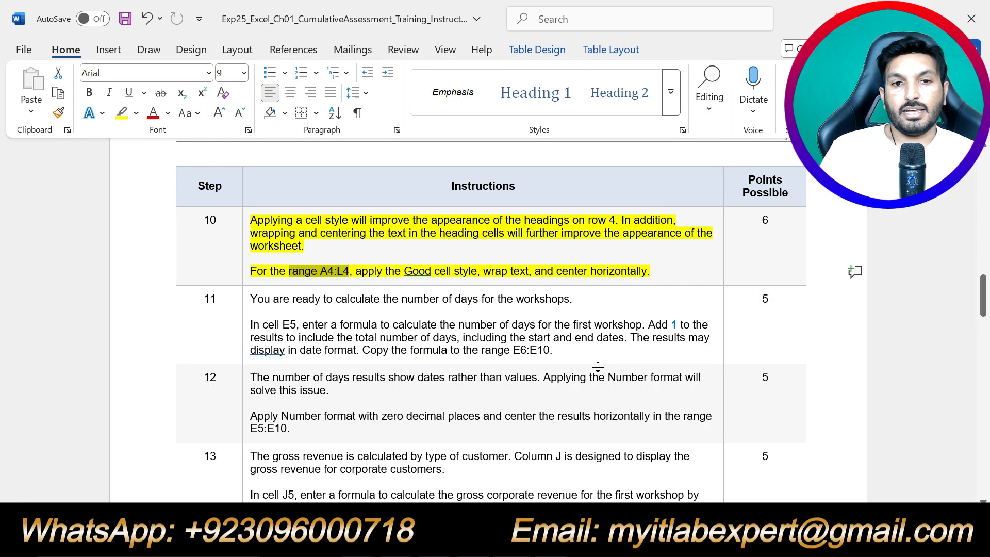
pyautogui.hotkey('ctrl', 'z')
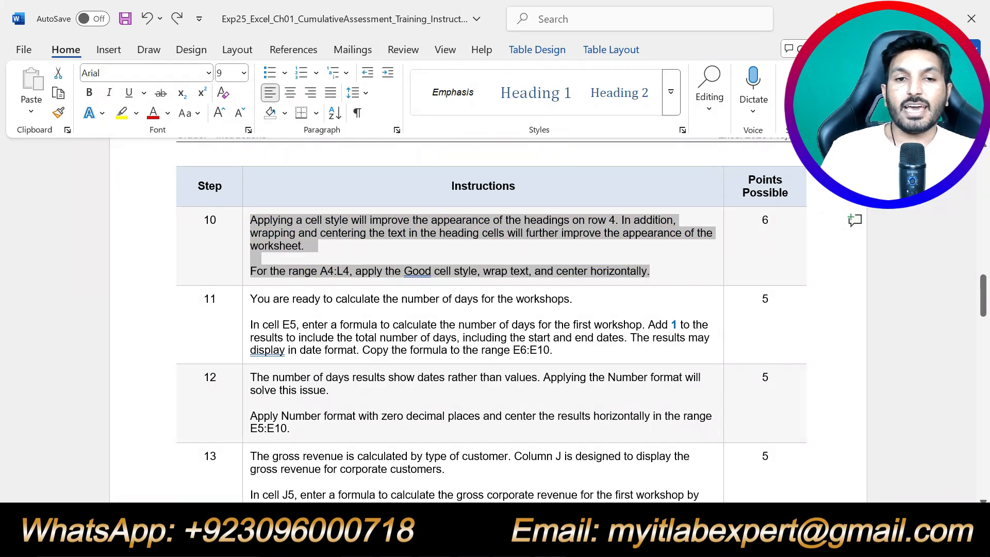
pyautogui.scroll(-3, 485, 320)
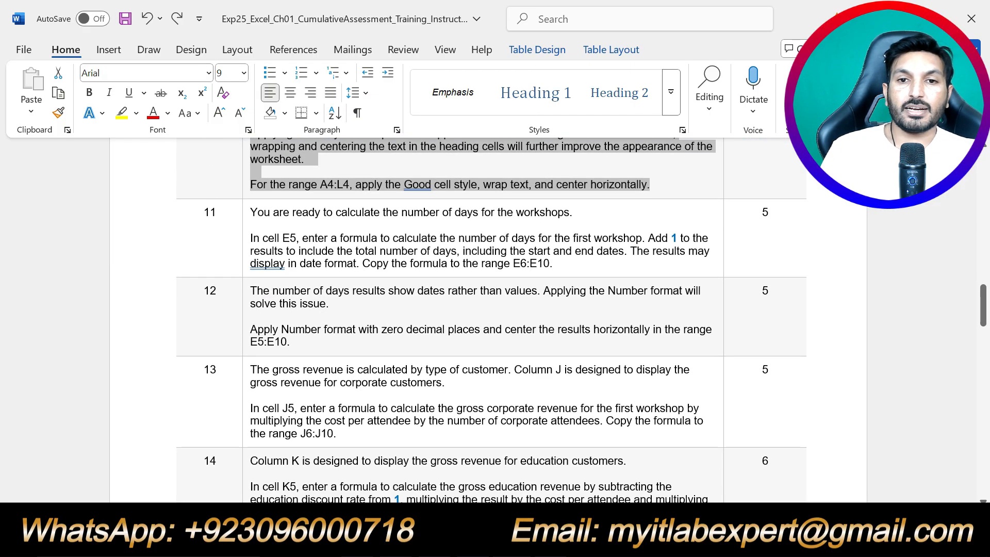
pyautogui.moveTo(567, 264); pyautogui.dragTo(250, 211)
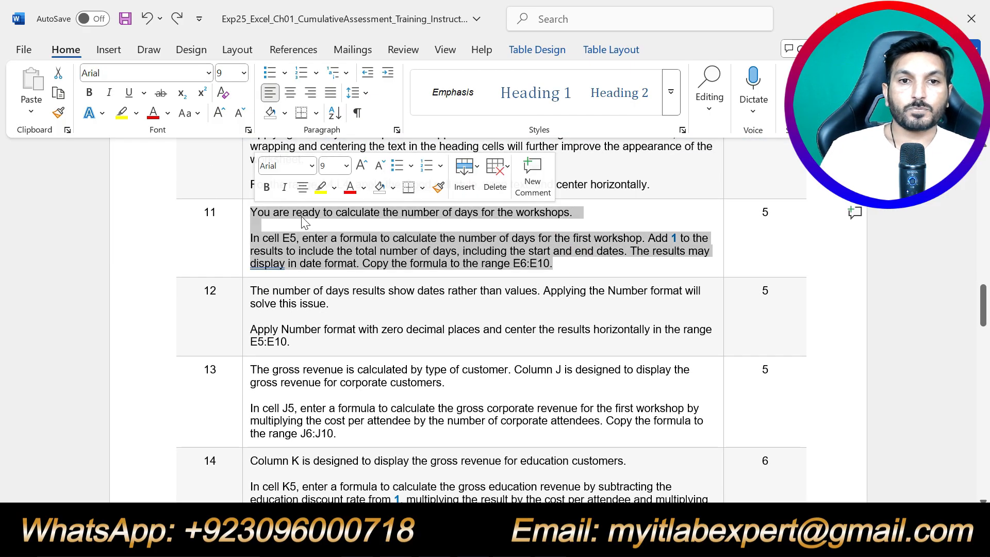
pyautogui.click(320, 189)
pyautogui.click(376, 264)
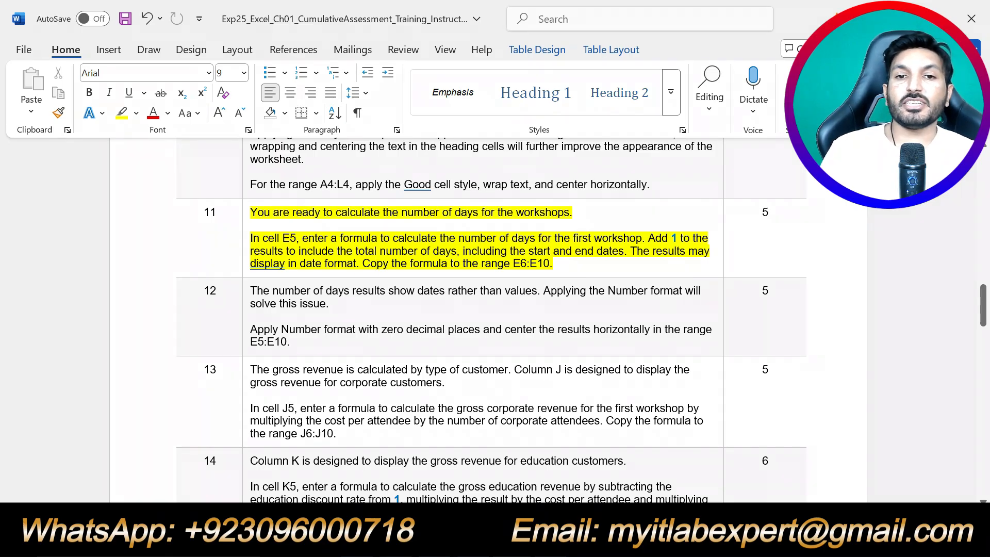
# - Recheck step 11 in the Word instructions, and enter the formula =D5-C5 in cell E5 of the Excel workbook
pyautogui.hotkey('alt', 'Tab')
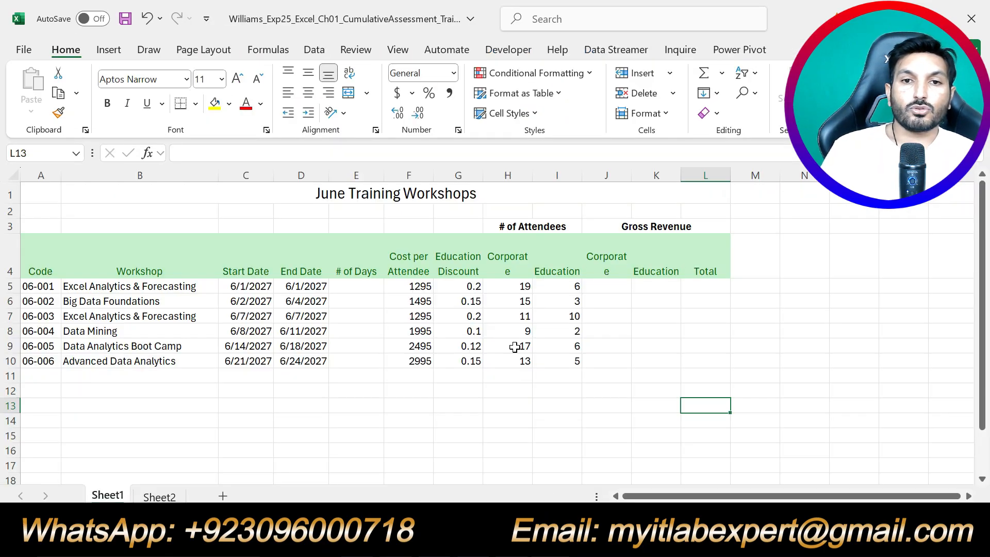
pyautogui.click(355, 286)
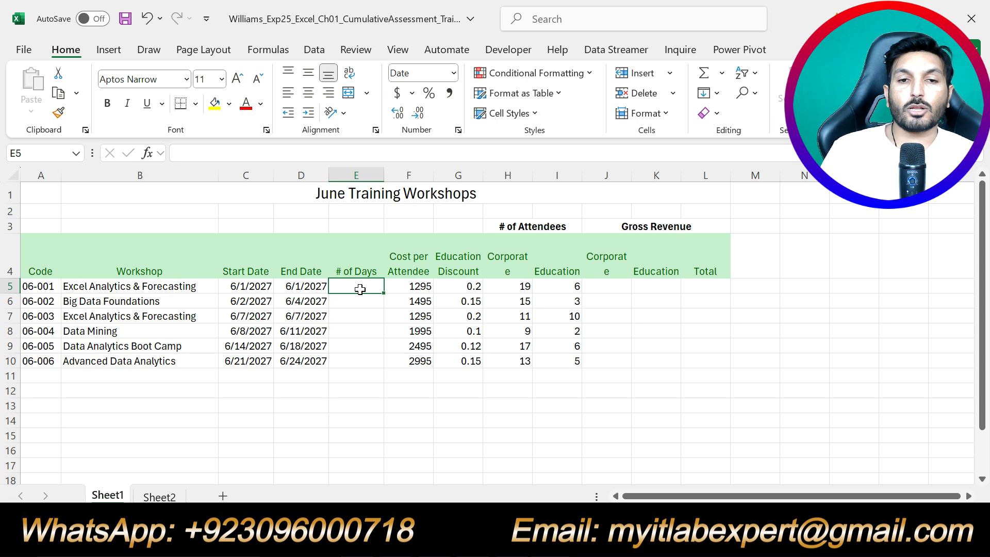
pyautogui.hotkey('alt', 'Tab')
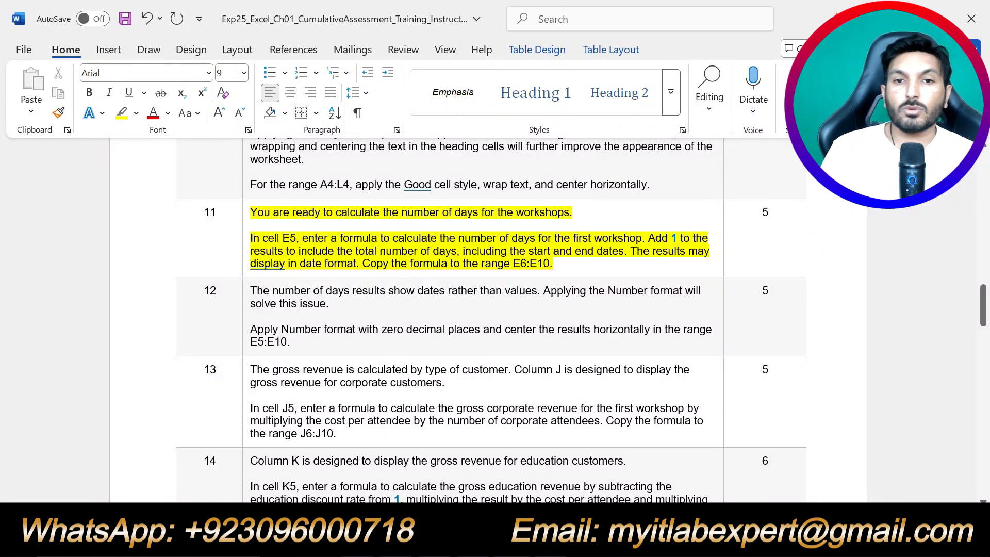
pyautogui.hotkey('alt', 'Tab')
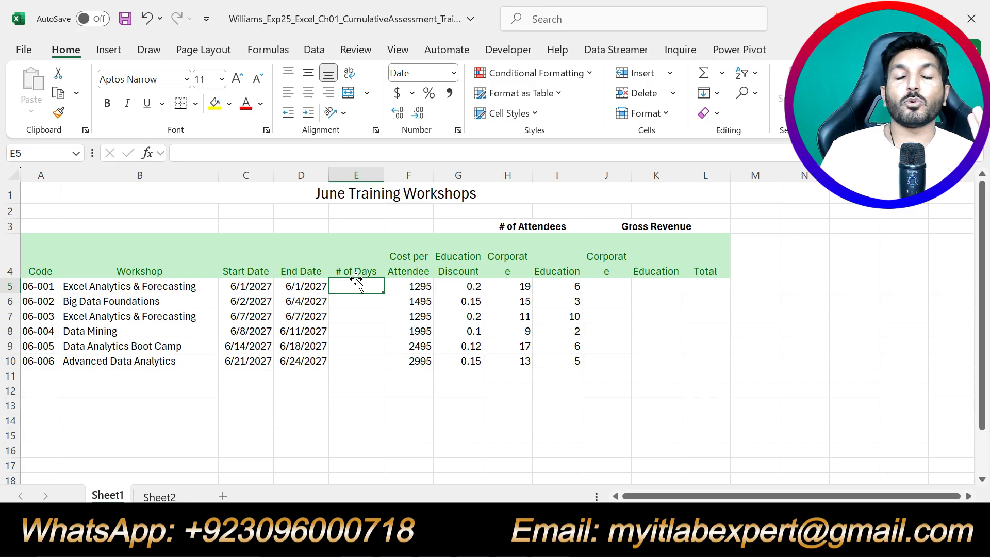
pyautogui.hotkey('alt', 'Tab')
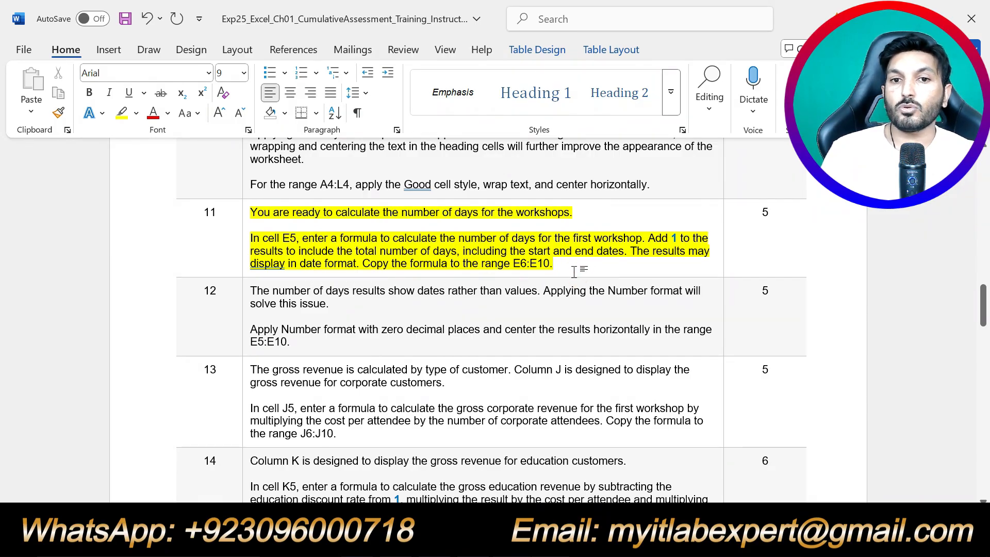
pyautogui.hotkey('alt', 'Tab')
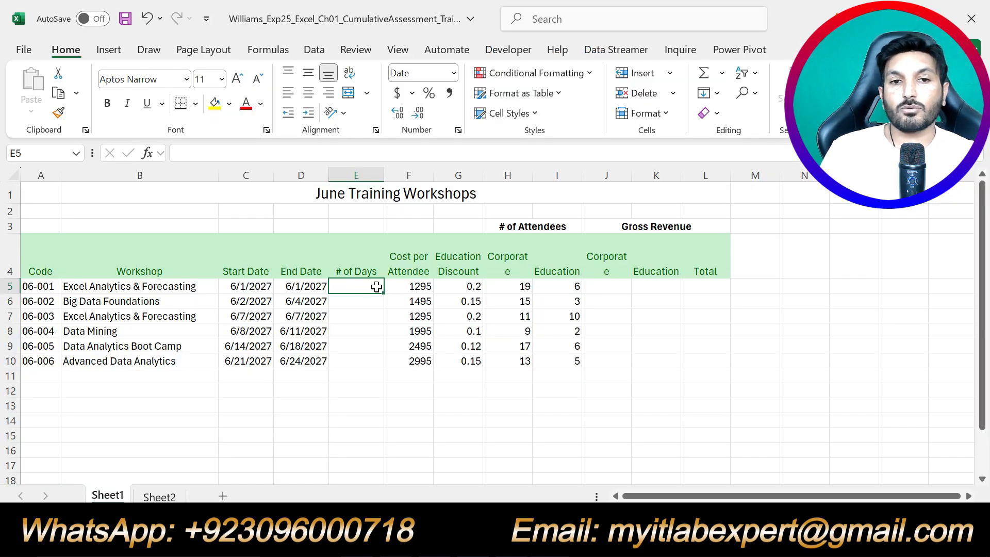
pyautogui.doubleClick(377, 287)
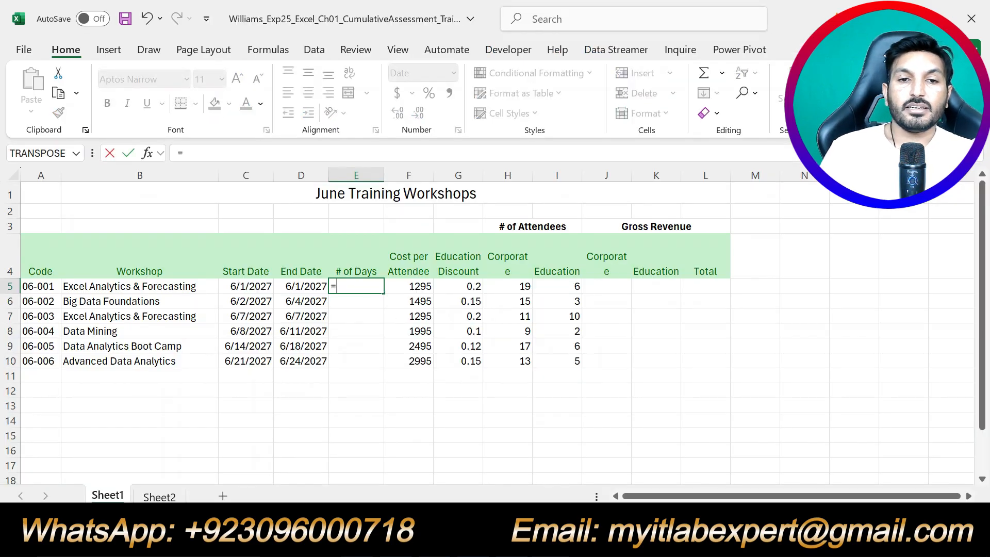
pyautogui.click(299, 284)
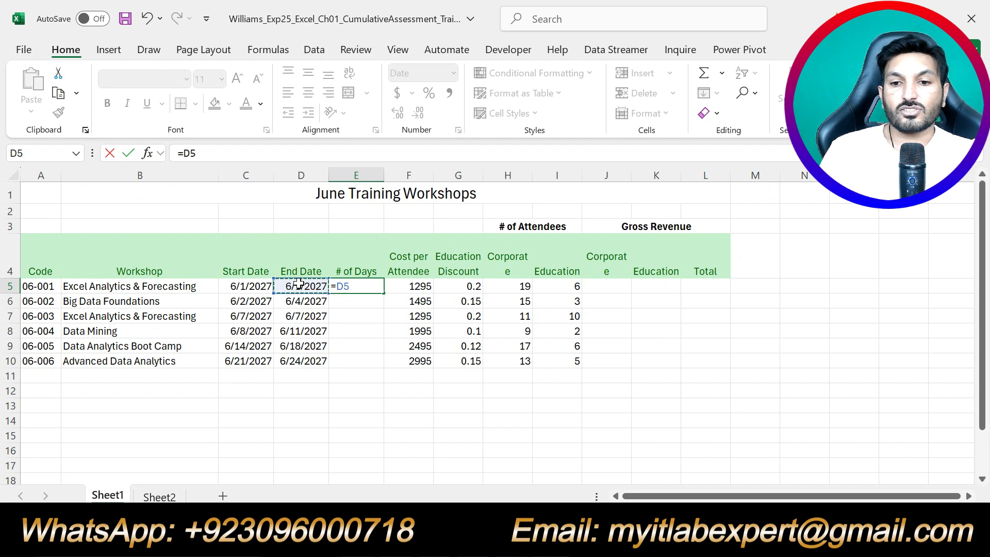
pyautogui.write('-')
pyautogui.click(255, 285)
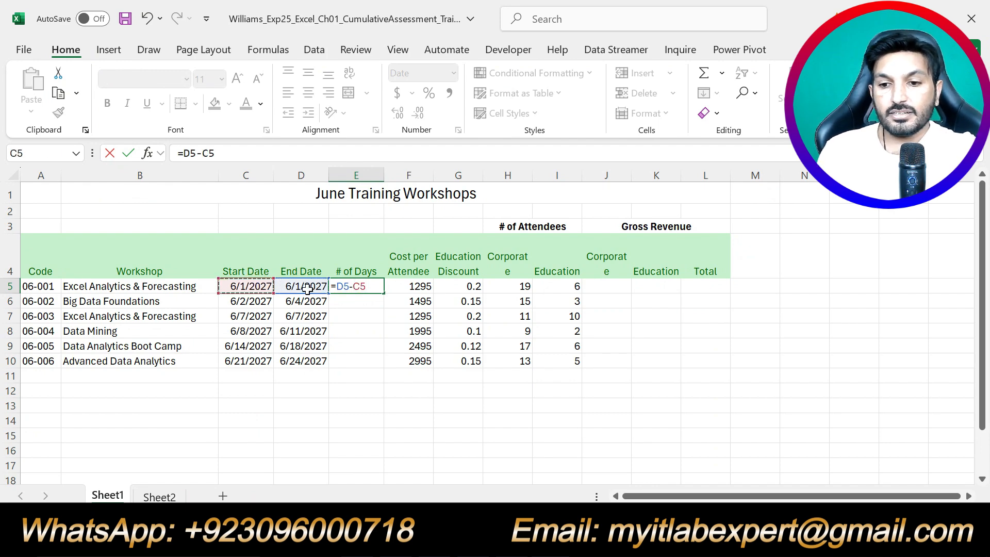
pyautogui.press('Return')
# - Recheck step 11 in the Word instructions, and extend the E5 formula in the Excel workbook to =D5-C5+1
pyautogui.click(354, 287)
pyautogui.click(248, 153)
pyautogui.hotkey('alt', 'Tab')
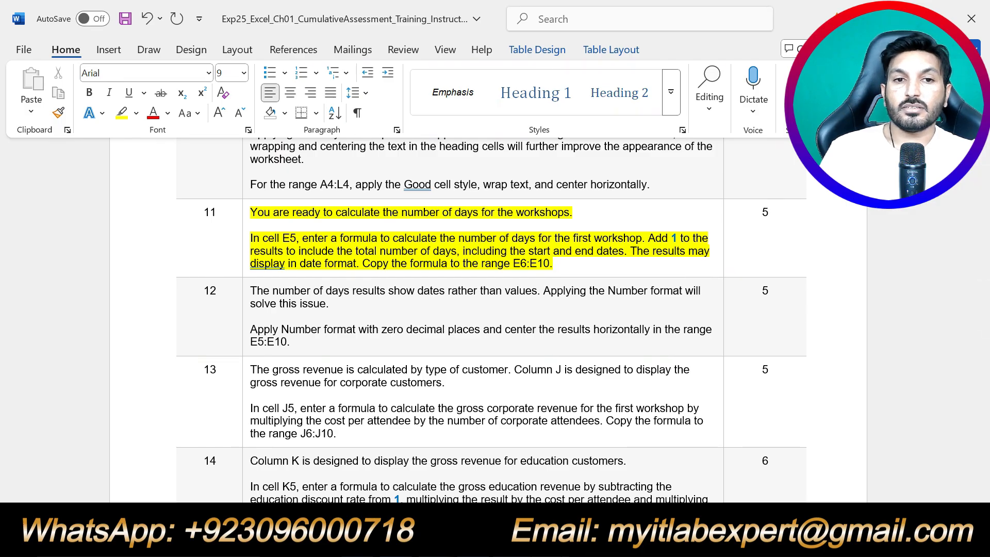
pyautogui.hotkey('alt', 'Tab')
pyautogui.write('+1')
pyautogui.press('Return')
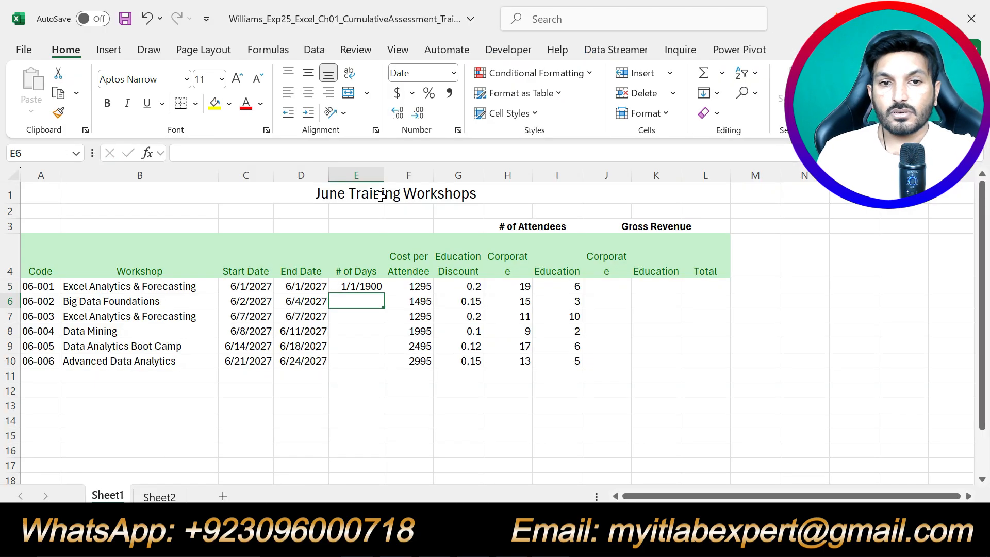
# - Recheck the copy range in the Word instructions, and fill the E5 formula down through E6:E10 in the Excel workbook
pyautogui.click(362, 286)
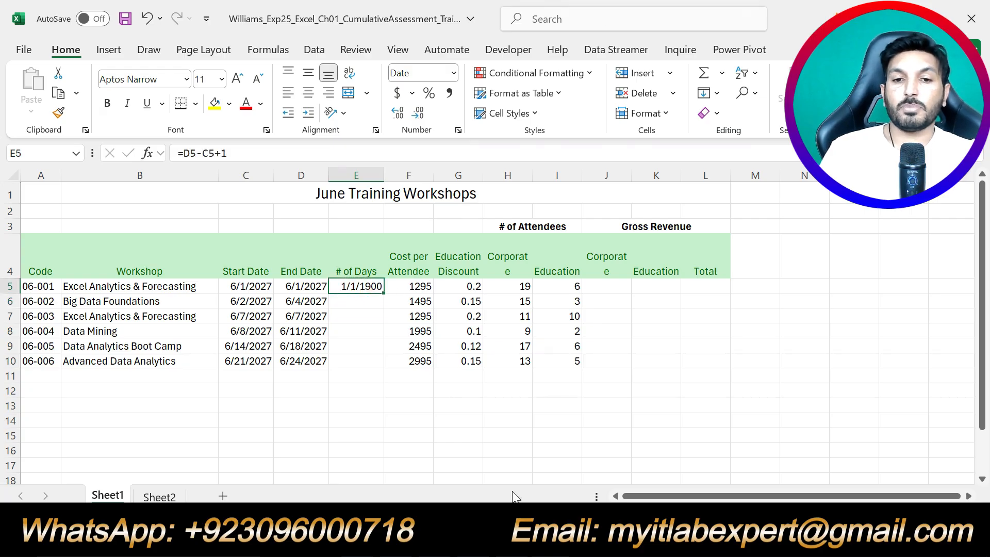
pyautogui.hotkey('alt', 'Tab')
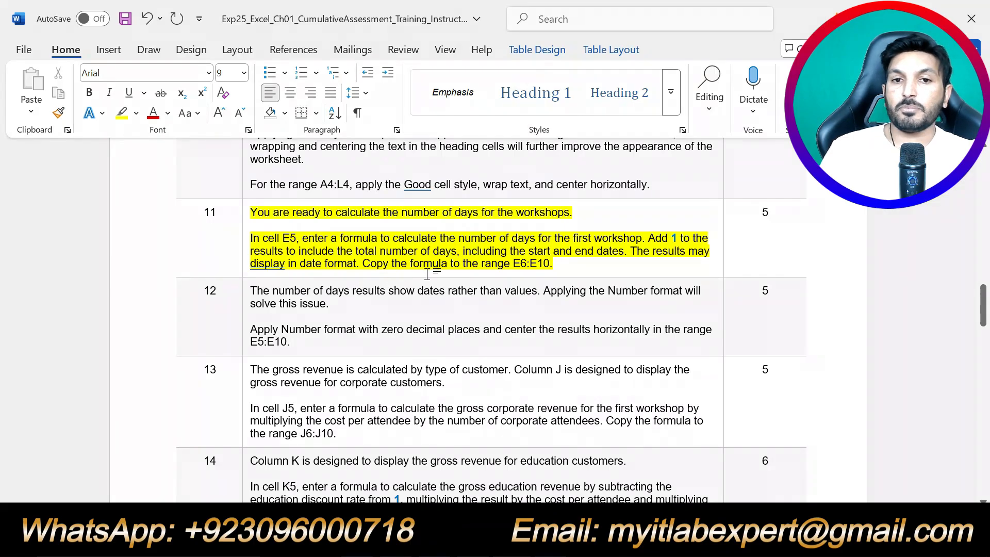
pyautogui.hotkey('alt', 'Tab')
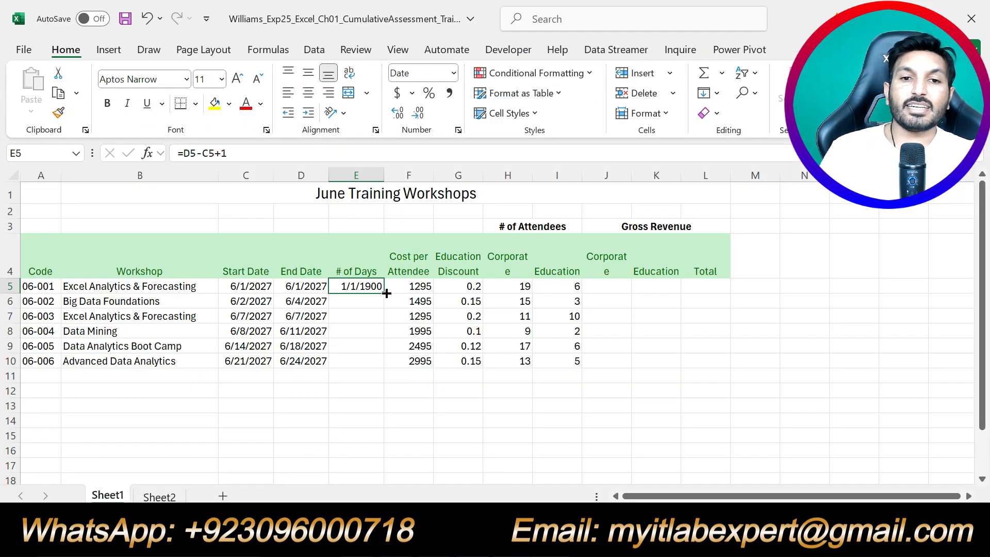
pyautogui.moveTo(384, 297); pyautogui.dragTo(386, 361)
# - Switch to the Word instructions, undo the step 11 highlighting and highlight the step 12 text in yellow
pyautogui.hotkey('alt', 'Tab')
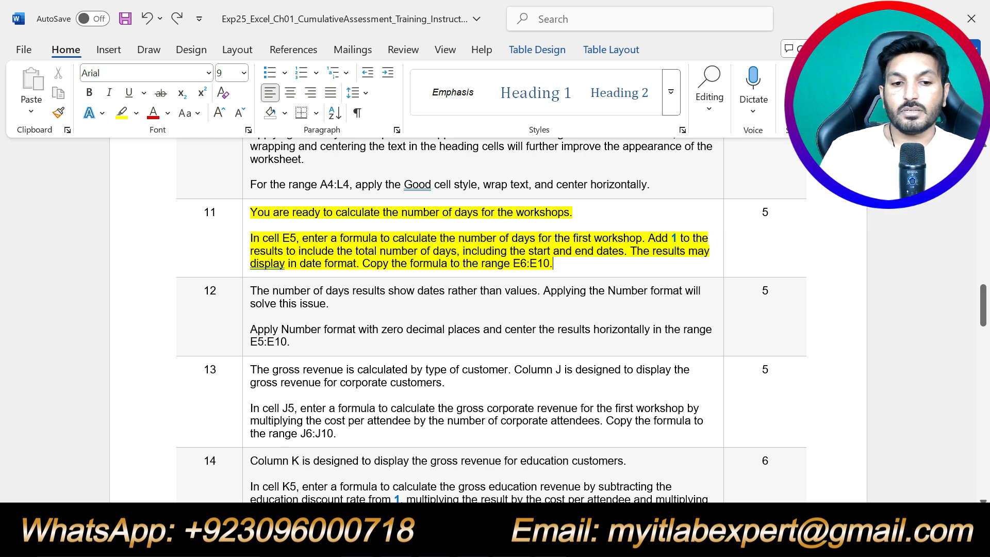
pyautogui.hotkey('ctrl', 'z')
pyautogui.hotkey('ctrl', 'z')
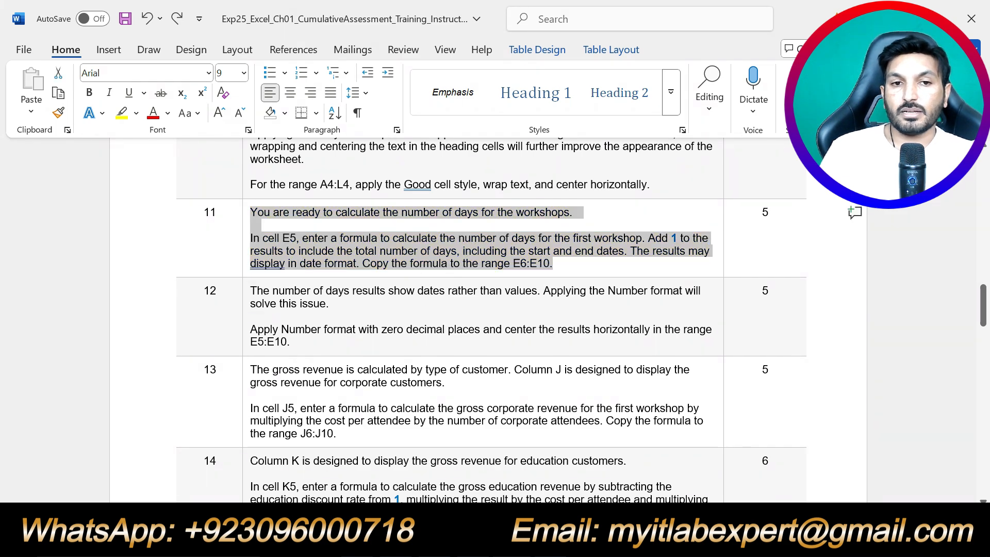
pyautogui.moveTo(292, 343); pyautogui.dragTo(251, 290)
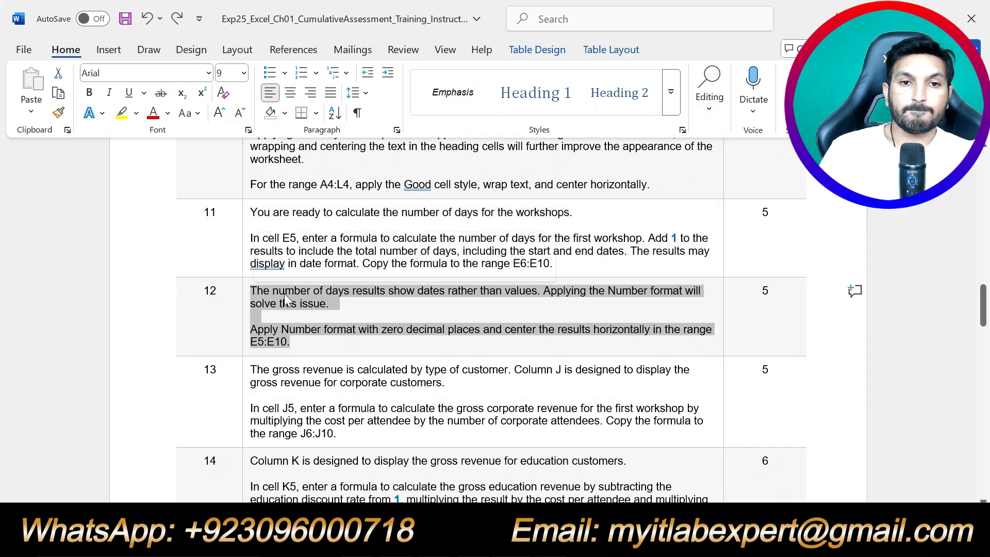
pyautogui.click(321, 267)
pyautogui.click(340, 317)
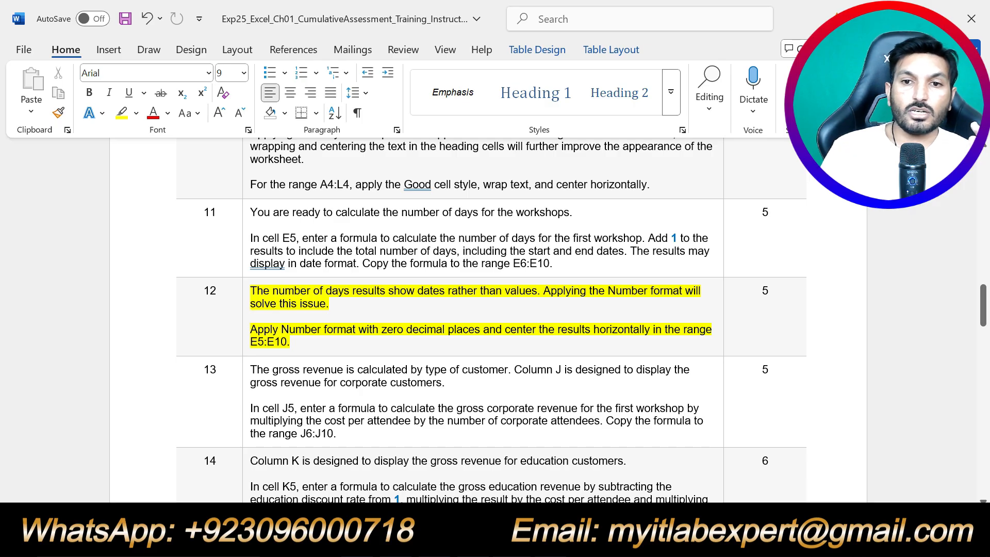
# - Switch to the Excel workbook, format E5:E10 as Number with 0 decimal places and center the cells horizontally
pyautogui.click(439, 542)
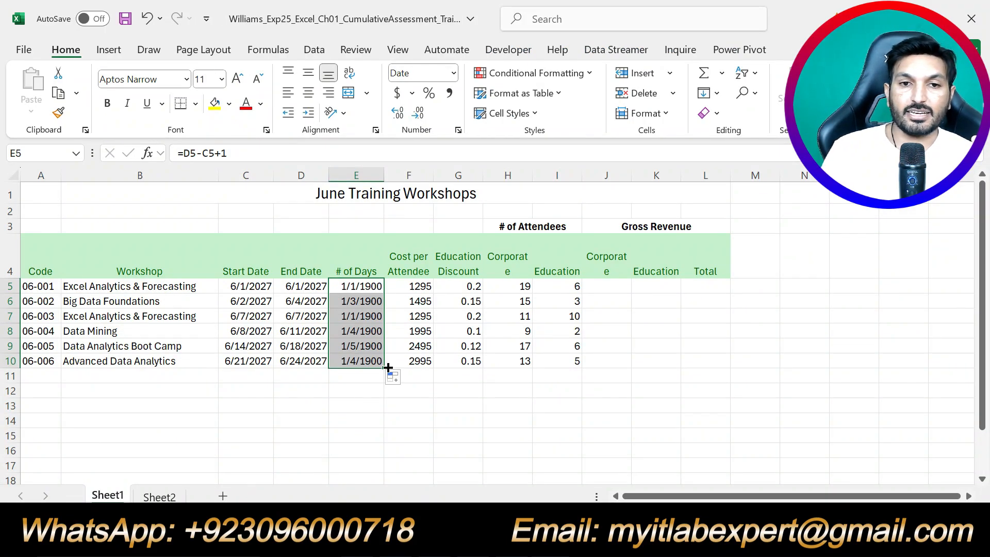
pyautogui.click(346, 407)
pyautogui.moveTo(359, 284); pyautogui.dragTo(360, 357)
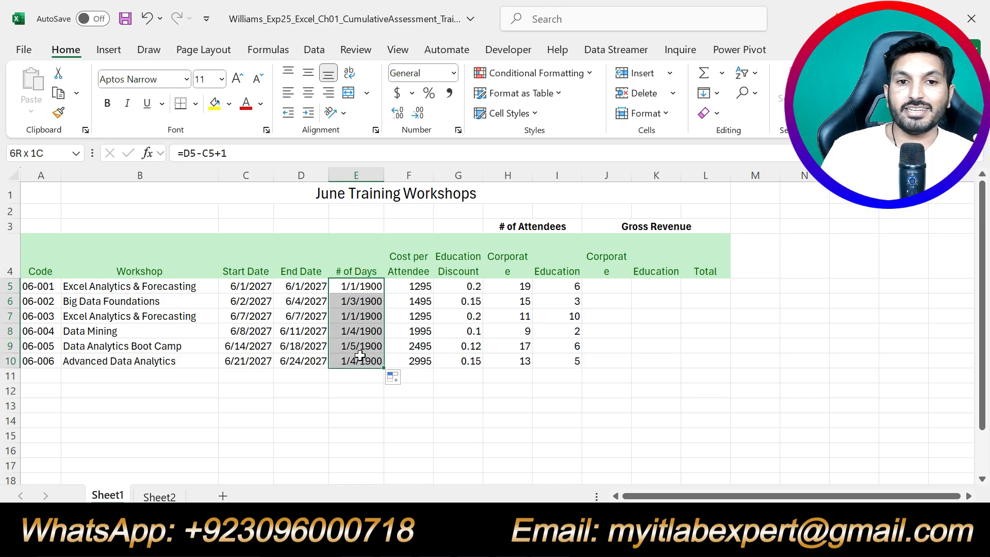
pyautogui.click(458, 130)
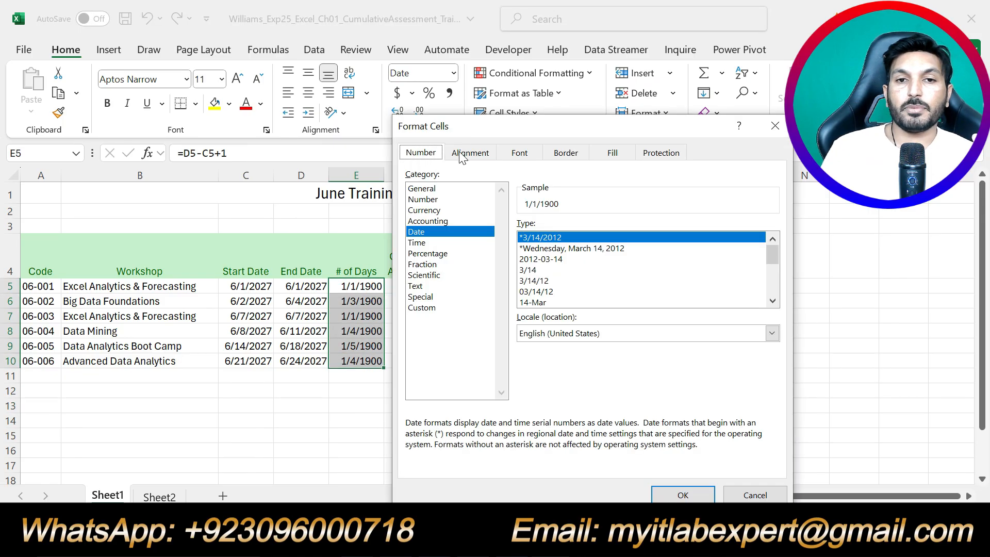
pyautogui.click(431, 204)
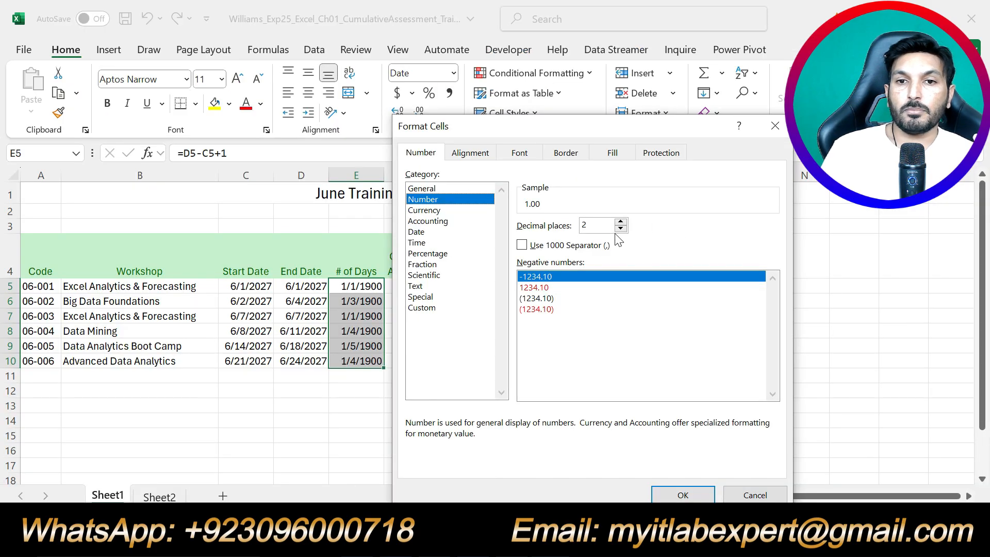
pyautogui.click(620, 228)
pyautogui.click(620, 228)
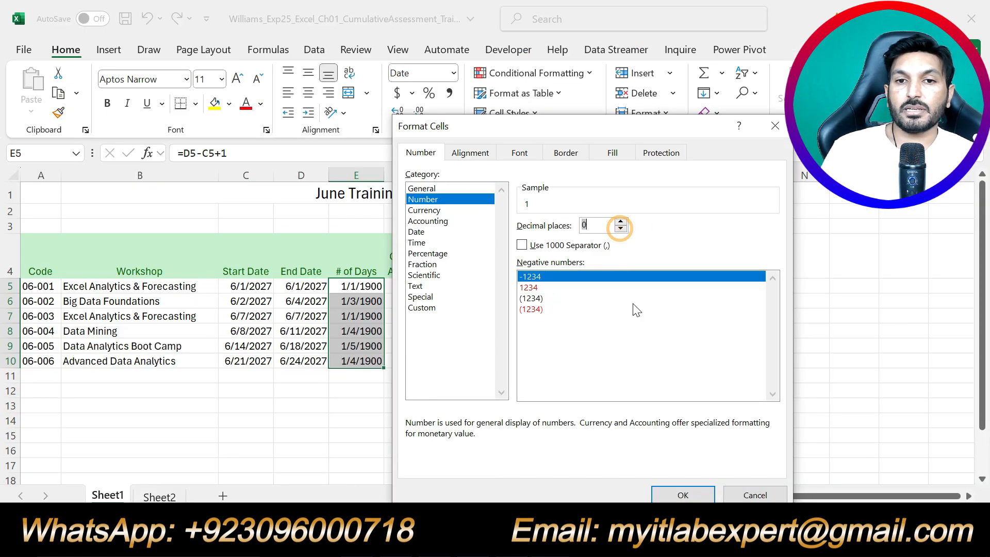
pyautogui.click(665, 495)
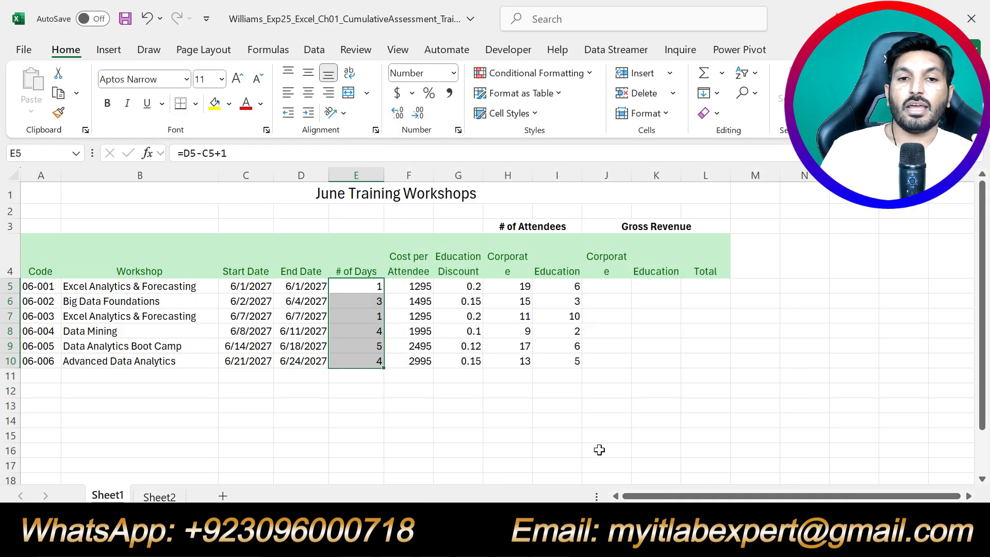
pyautogui.click(308, 93)
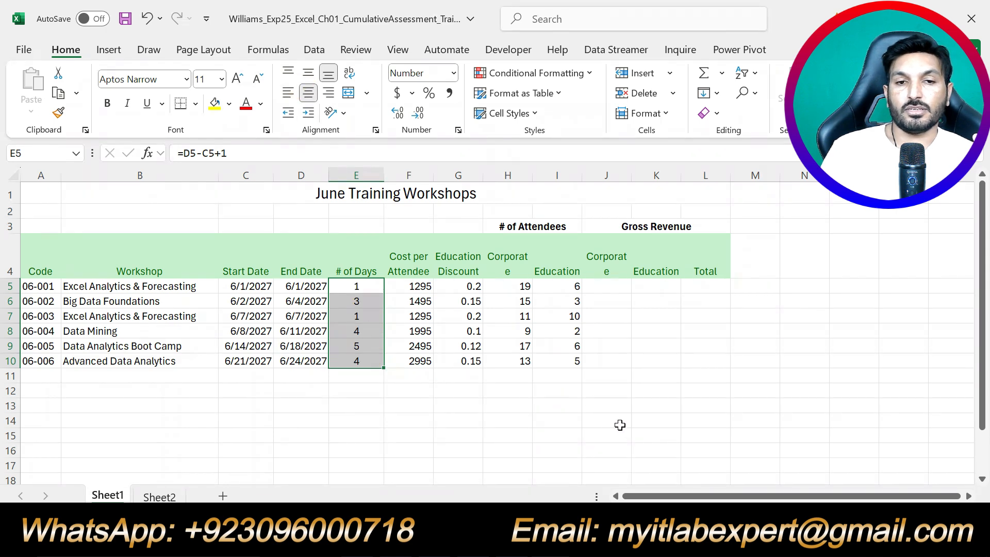
pyautogui.click(634, 437)
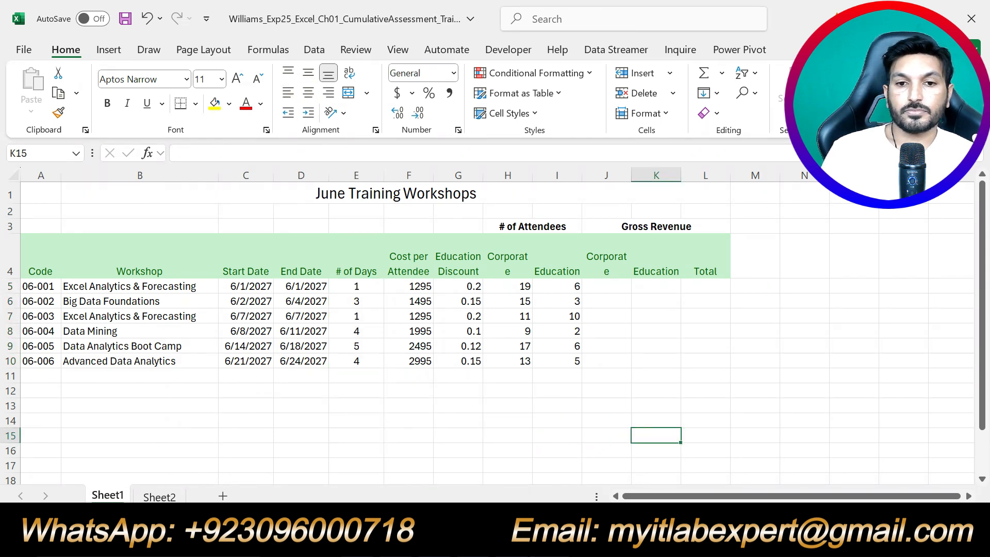
# - Switch to the Word instructions, undo the step 12 highlighting and highlight the step 13 text in yellow
pyautogui.hotkey('alt', 'Tab')
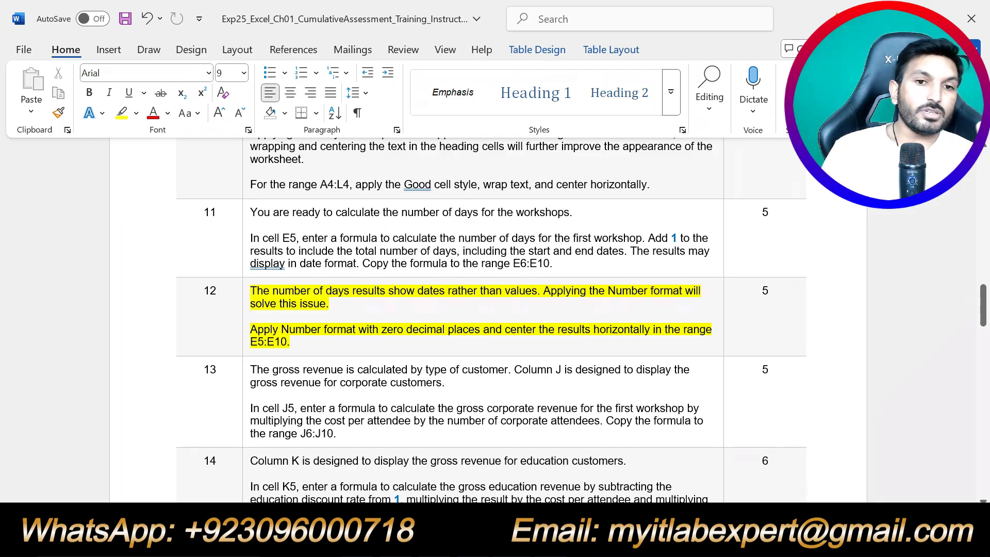
pyautogui.hotkey('ctrl', 'z')
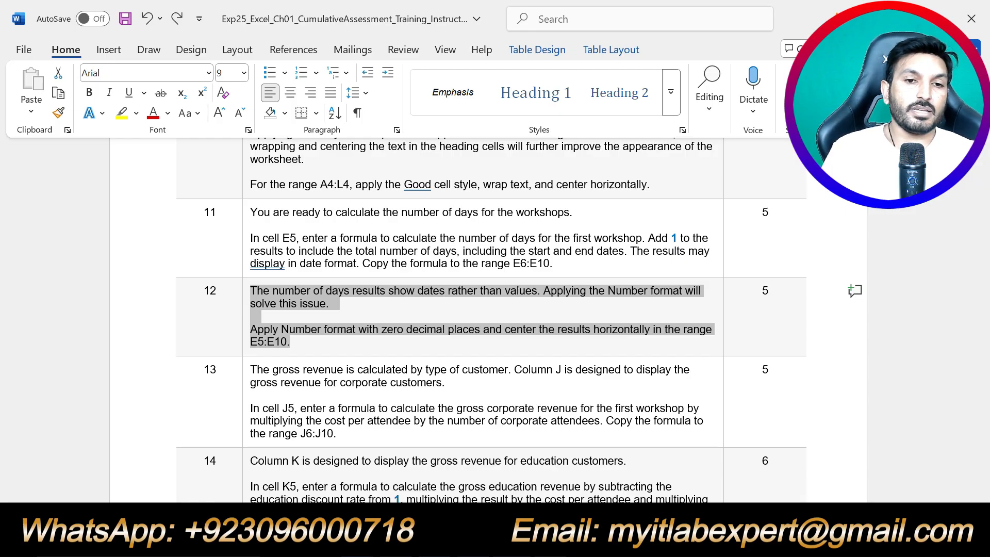
pyautogui.scroll(-15, 443, 354)
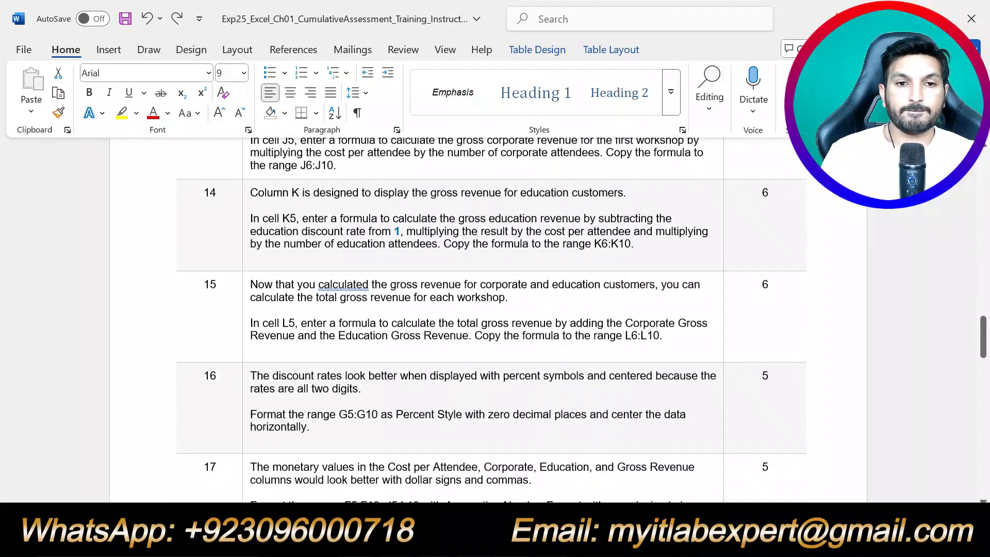
pyautogui.scroll(-14, 442, 354)
pyautogui.scroll(14, 442, 355)
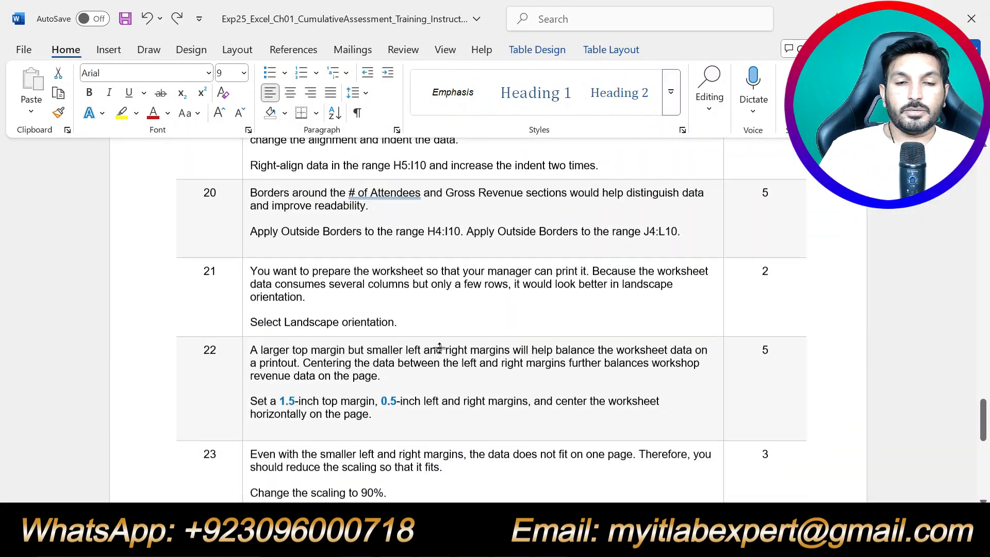
pyautogui.scroll(12, 435, 346)
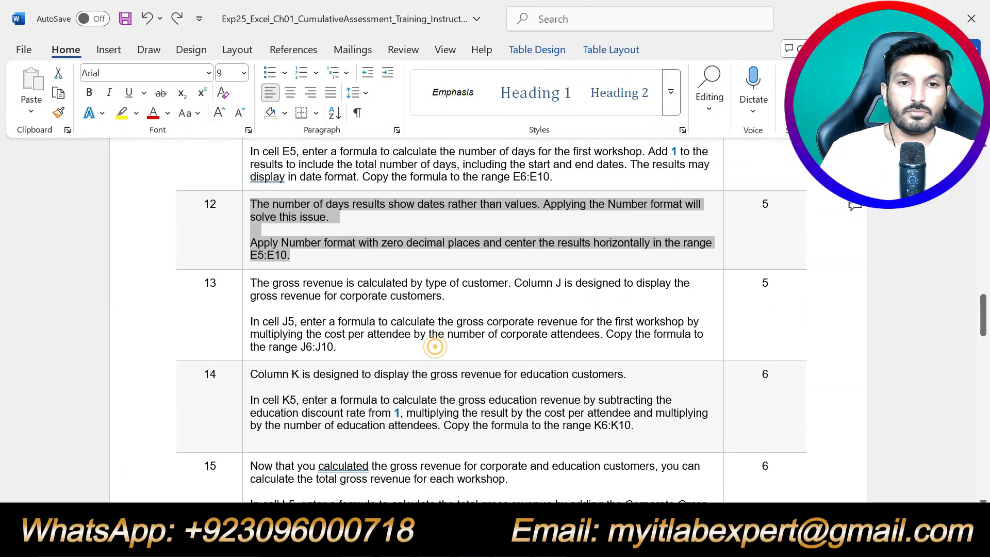
pyautogui.click(435, 346)
pyautogui.moveTo(356, 346); pyautogui.dragTo(250, 283)
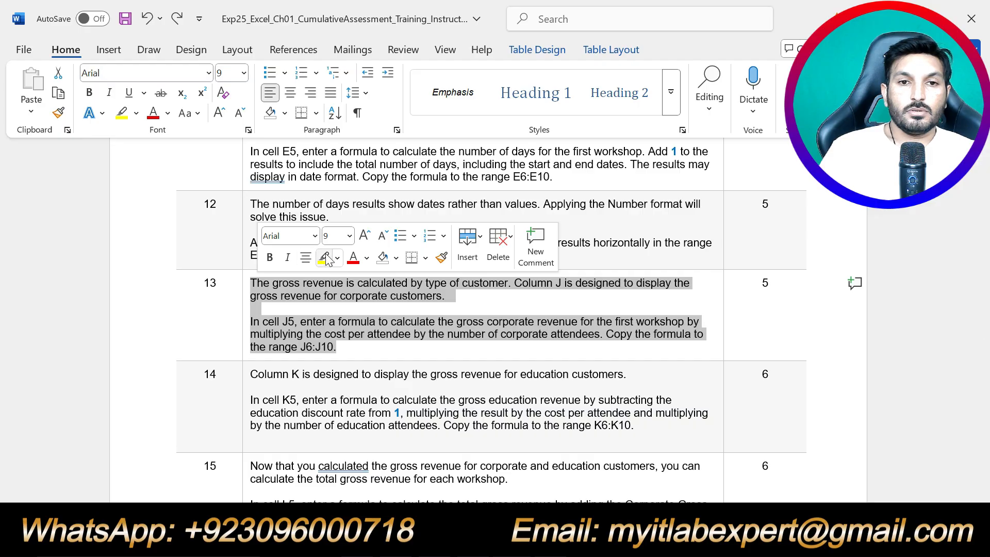
pyautogui.click(322, 334)
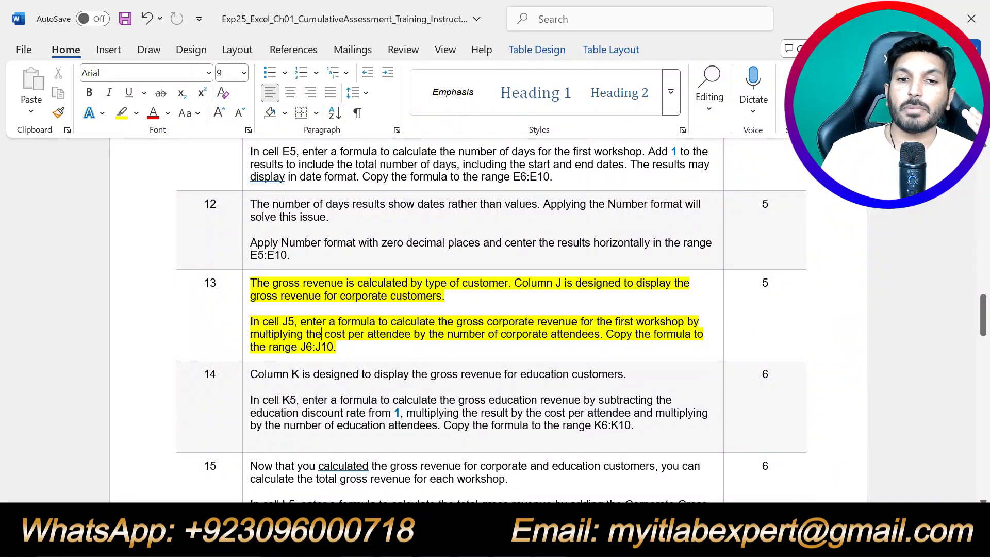
# - Select cell J5 in the Excel workbook, and recheck the cost and corporate attendees operands of step 13 in the Word instructions
pyautogui.hotkey('alt', 'Tab')
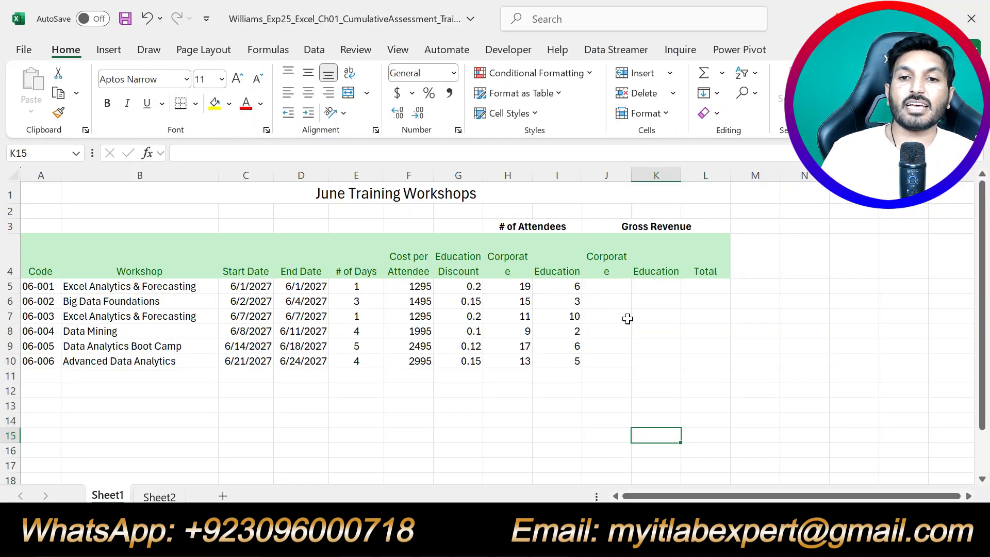
pyautogui.click(609, 288)
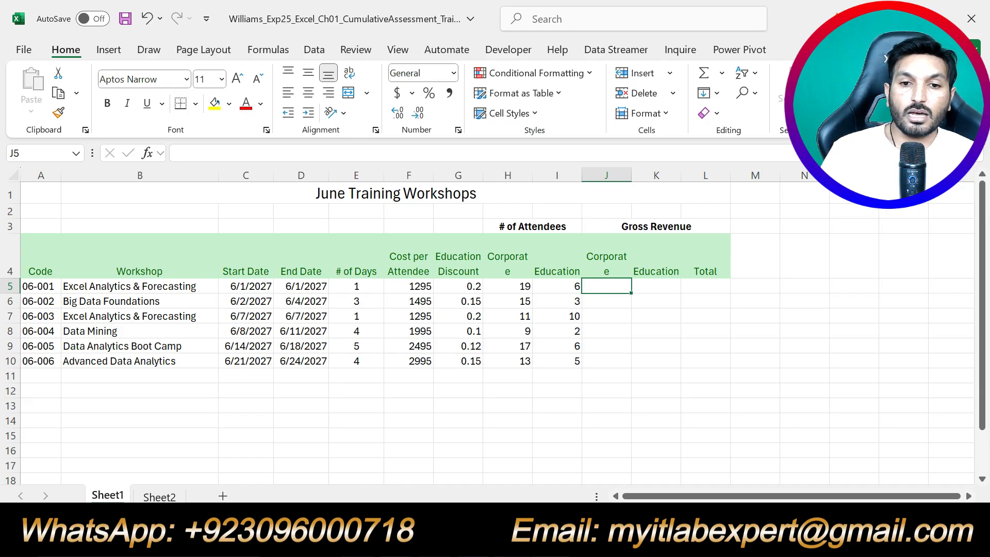
pyautogui.hotkey('alt', 'Tab')
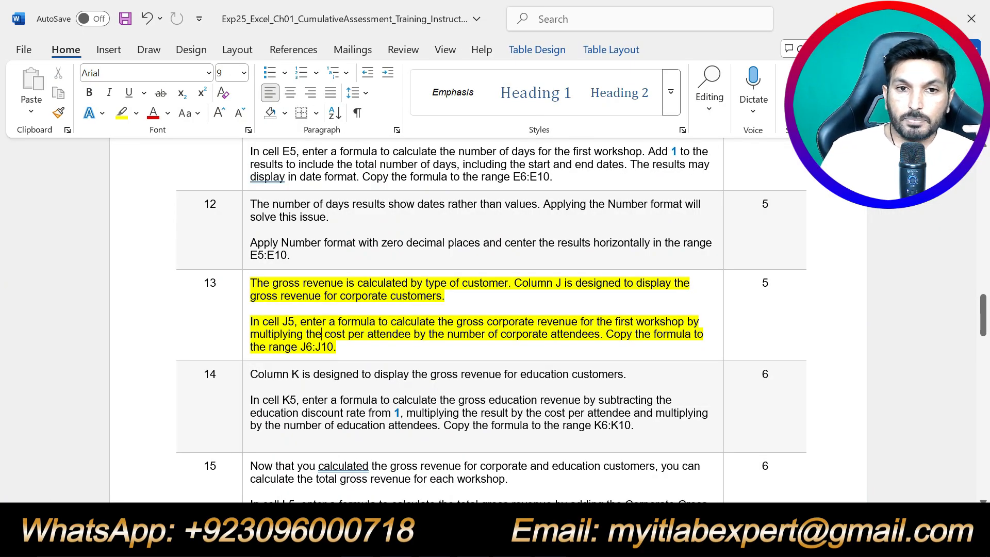
pyautogui.moveTo(323, 334); pyautogui.dragTo(413, 335)
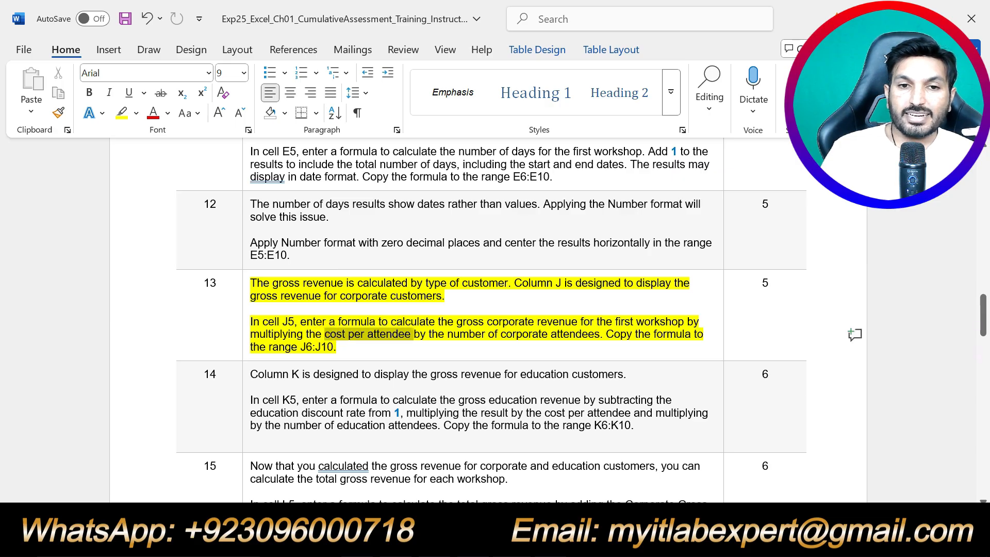
pyautogui.moveTo(501, 334); pyautogui.dragTo(593, 336)
# - Switch to the Excel workbook and enter the formula =F5*H5 in cell J5, rechecking the second operand in the Word instructions
pyautogui.hotkey('alt', 'Tab')
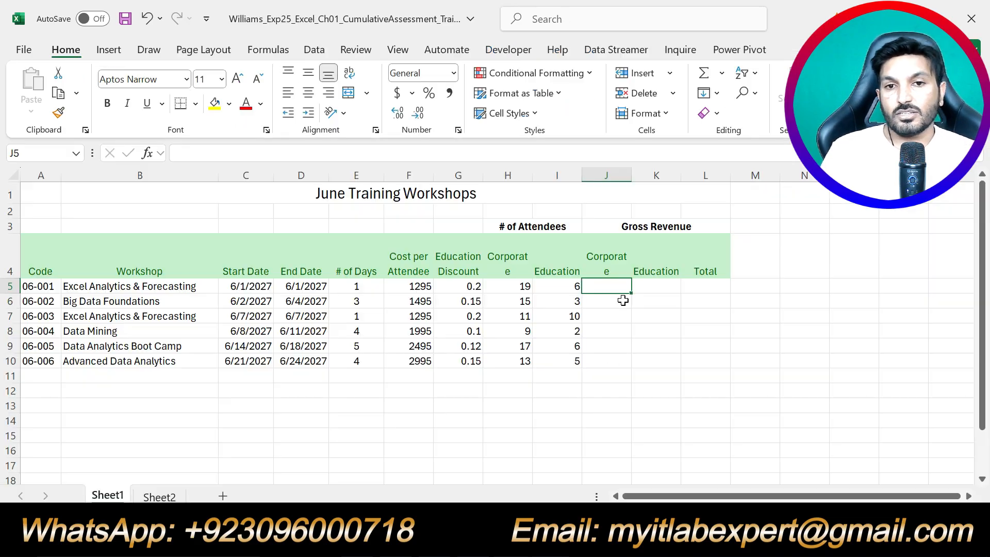
pyautogui.press('F2')
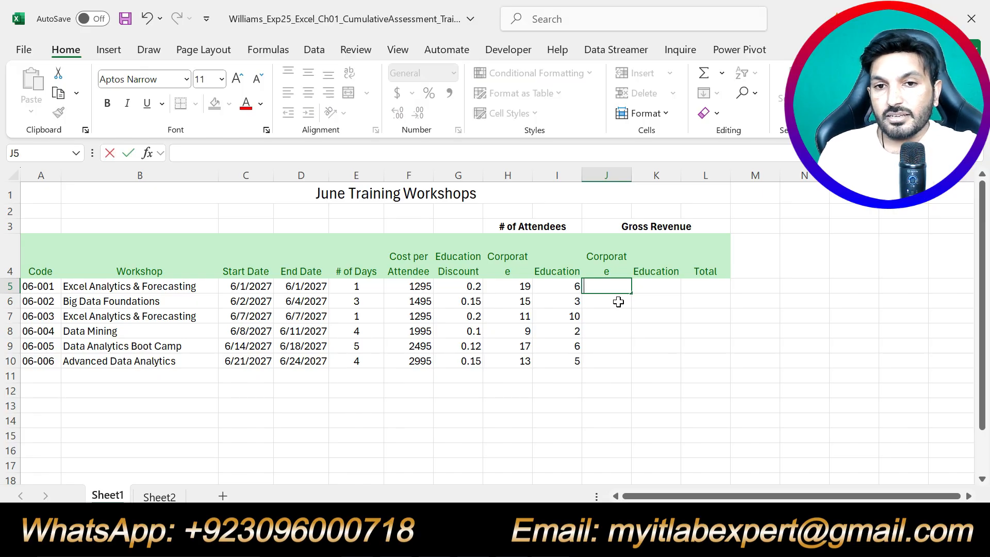
pyautogui.write('=')
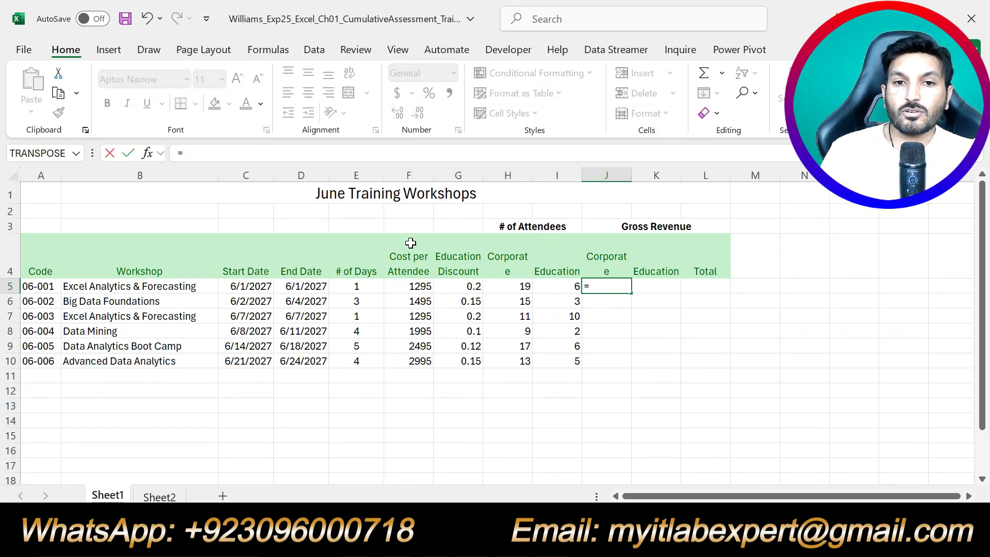
pyautogui.click(413, 289)
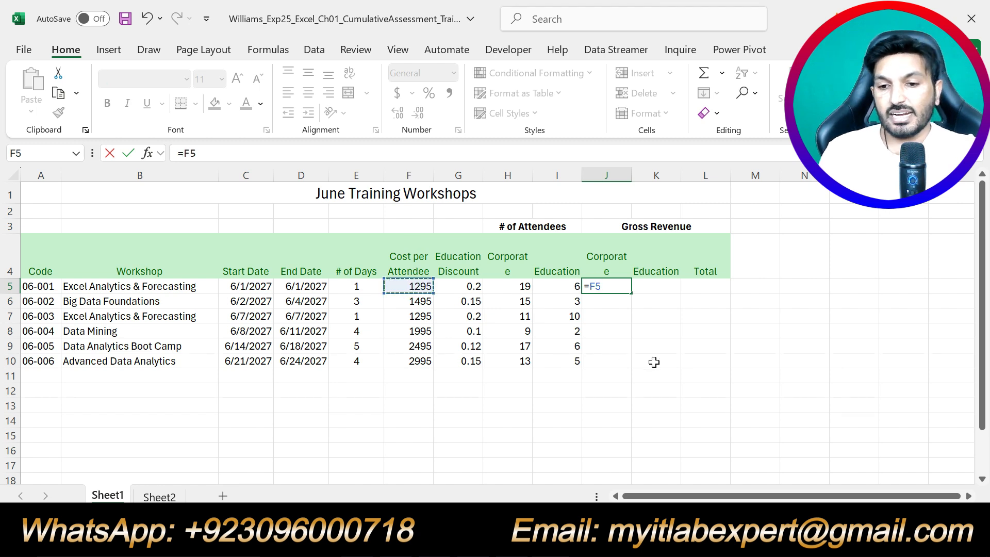
pyautogui.write('*')
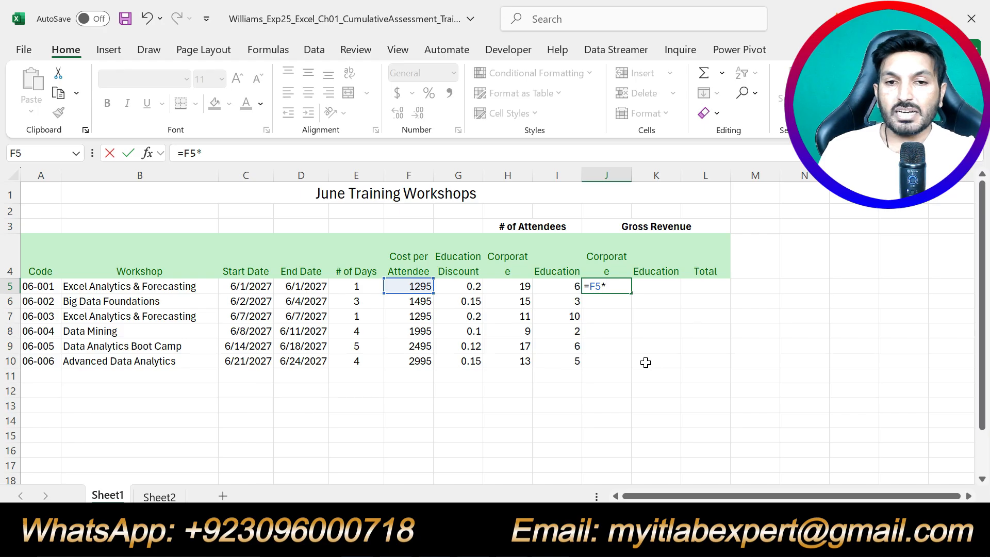
pyautogui.hotkey('alt', 'Tab')
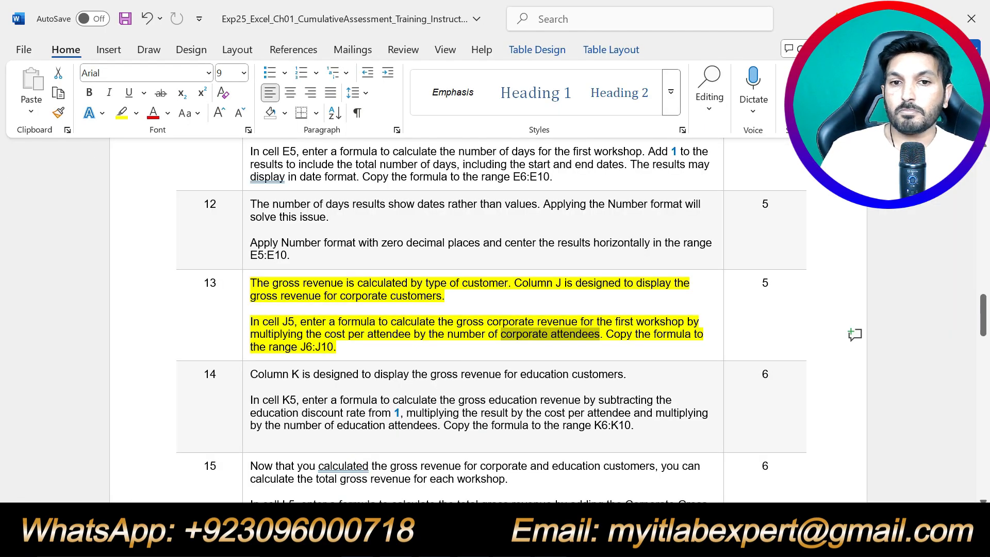
pyautogui.hotkey('alt', 'Tab')
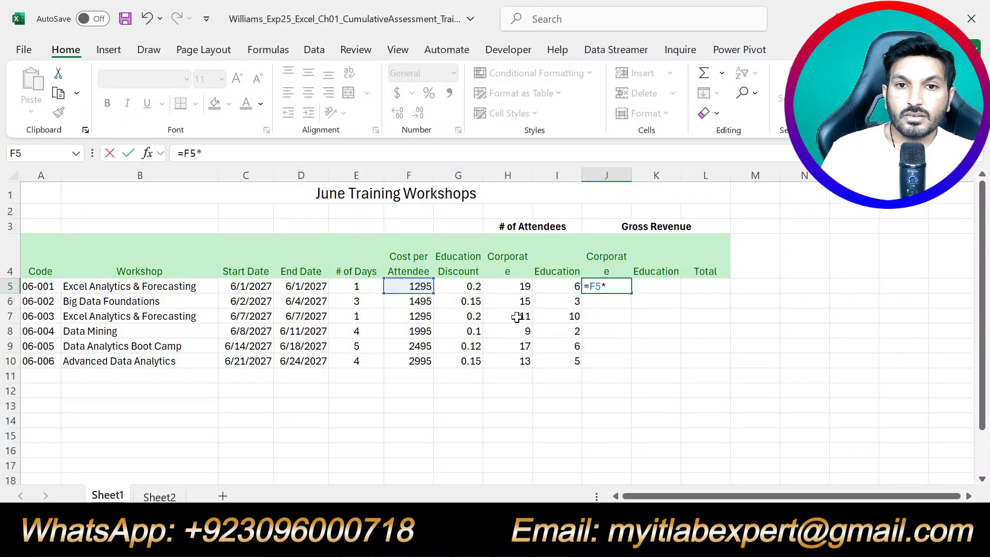
pyautogui.click(515, 286)
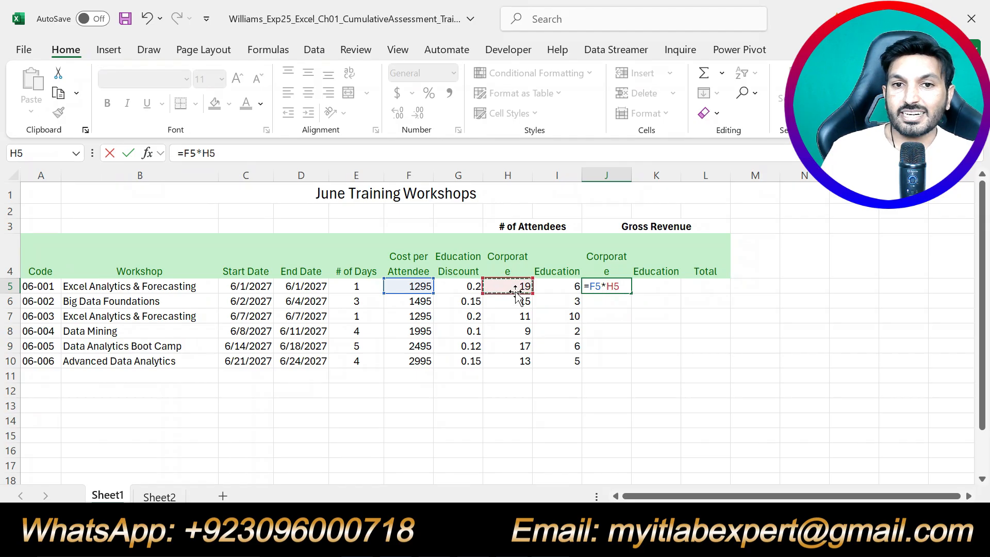
pyautogui.press('Return')
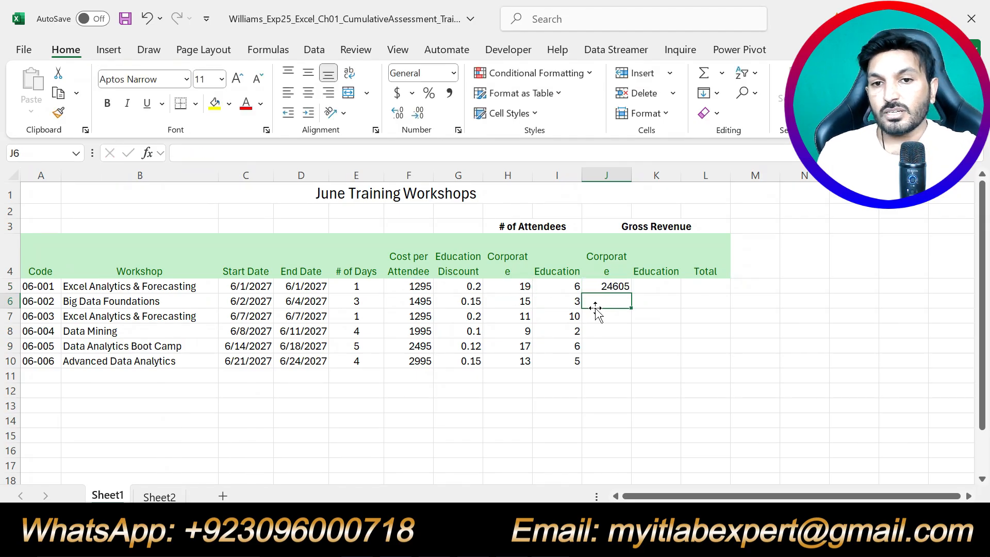
# - Recheck the copy range in the Word instructions, and fill the J5 formula down through J6:J10 in the Excel workbook
pyautogui.click(618, 287)
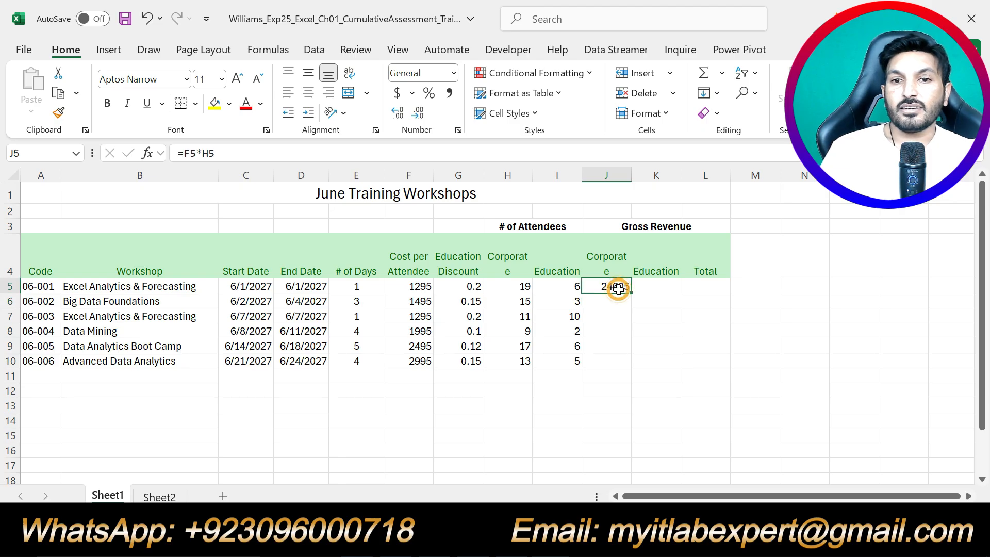
pyautogui.hotkey('alt', 'Tab')
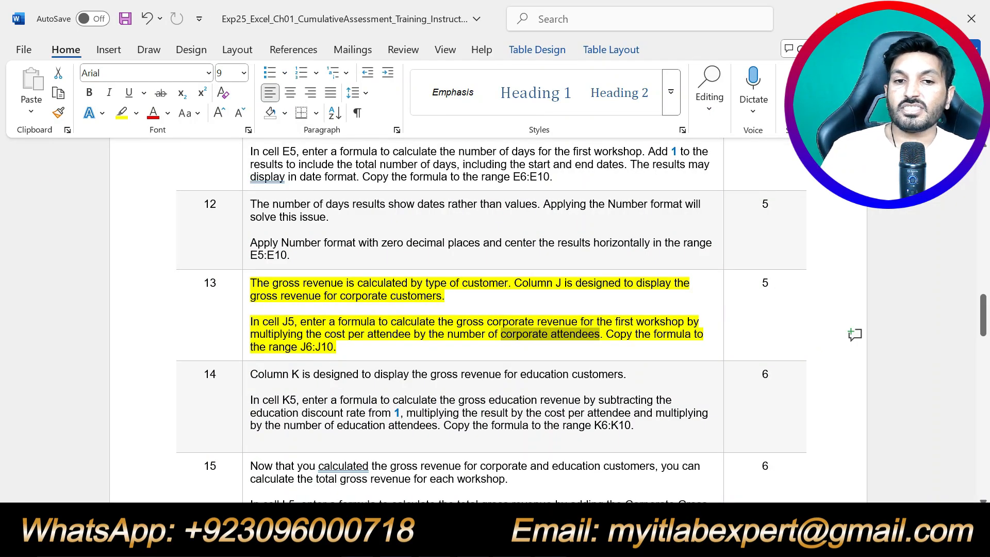
pyautogui.hotkey('alt', 'Tab')
pyautogui.moveTo(632, 292); pyautogui.dragTo(629, 367)
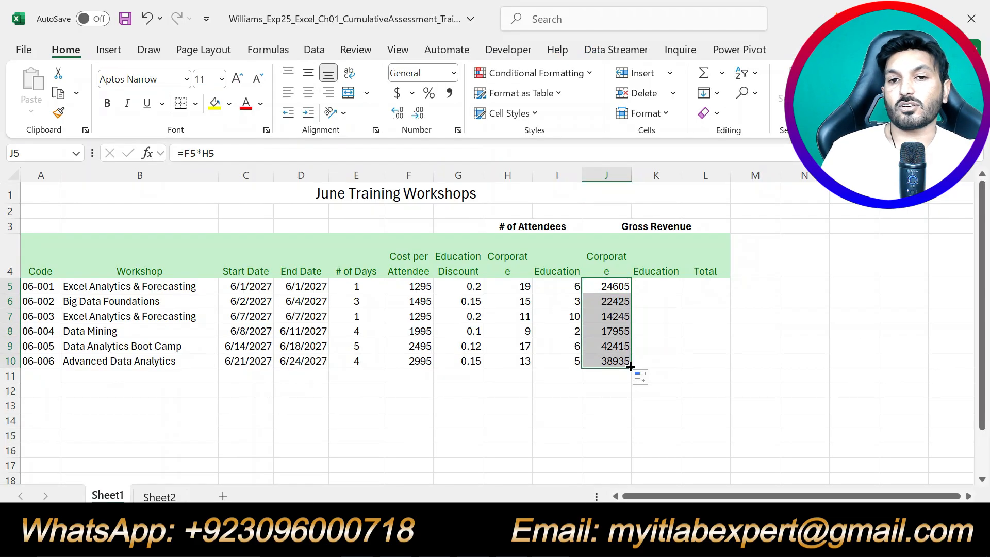
# - Switch to the Word instructions, undo the step 13 highlighting and look over the remaining steps
pyautogui.hotkey('alt', 'Tab')
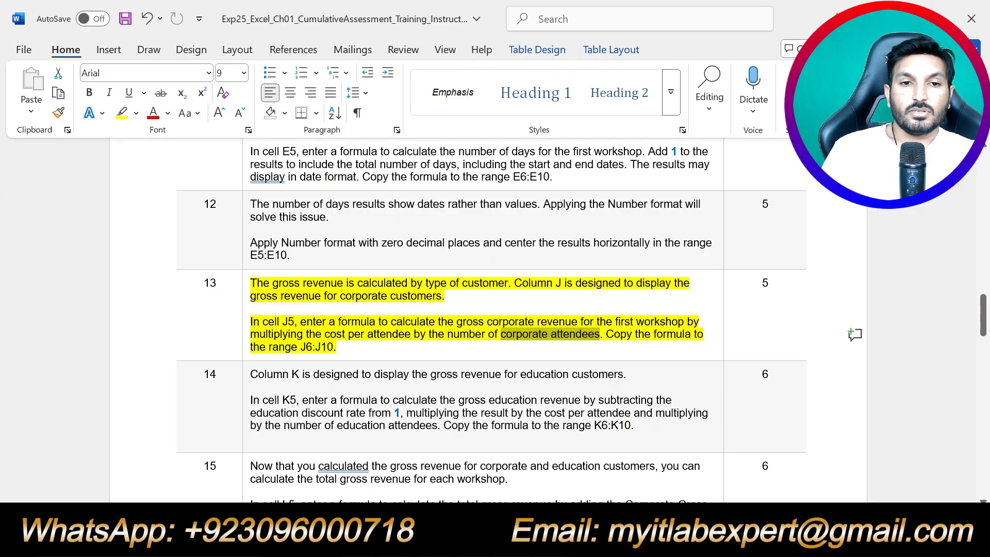
pyautogui.hotkey('ctrl', 'z')
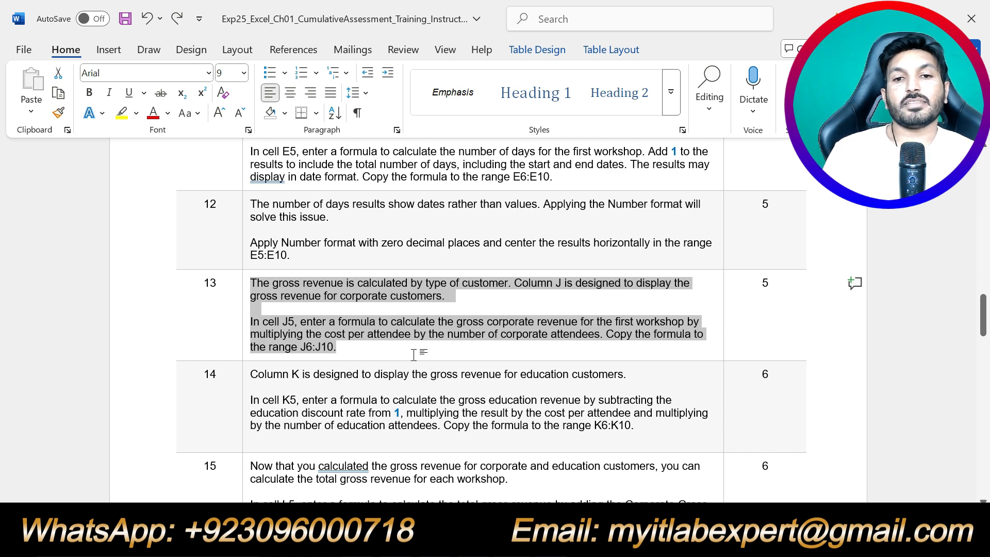
pyautogui.scroll(-2, 415, 350)
pyautogui.scroll(-1, 491, 319)
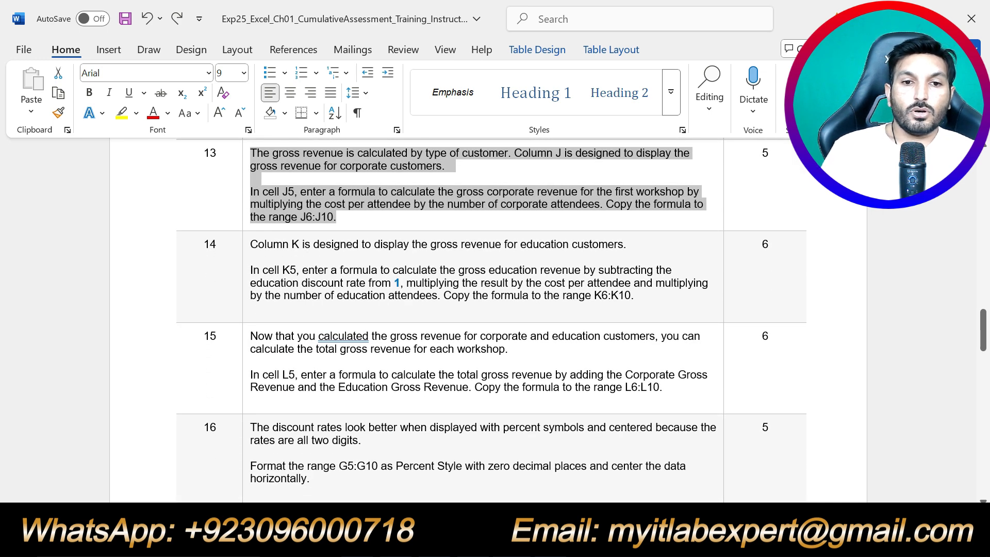
pyautogui.scroll(-15, 491, 320)
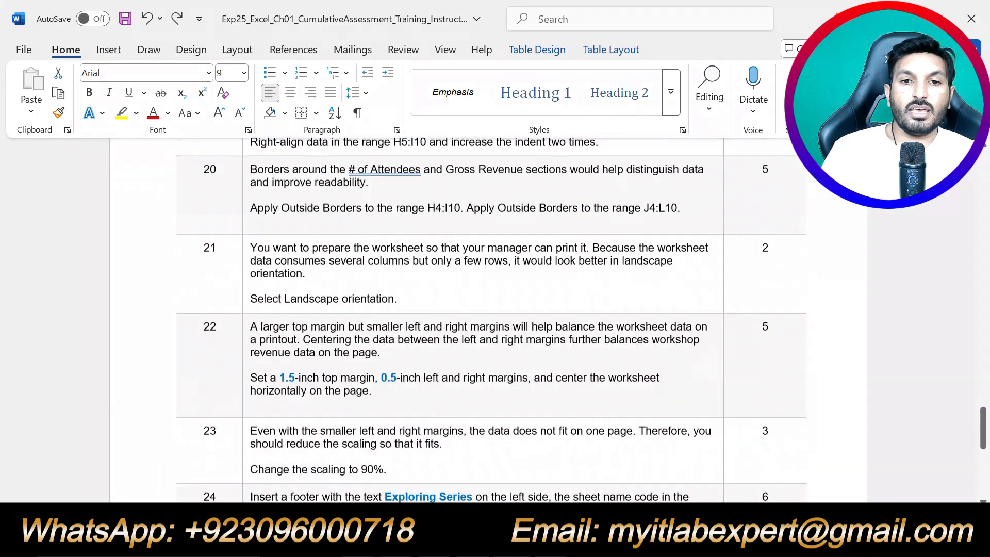
pyautogui.scroll(-2, 415, 347)
pyautogui.scroll(8, 415, 347)
pyautogui.scroll(10, 415, 347)
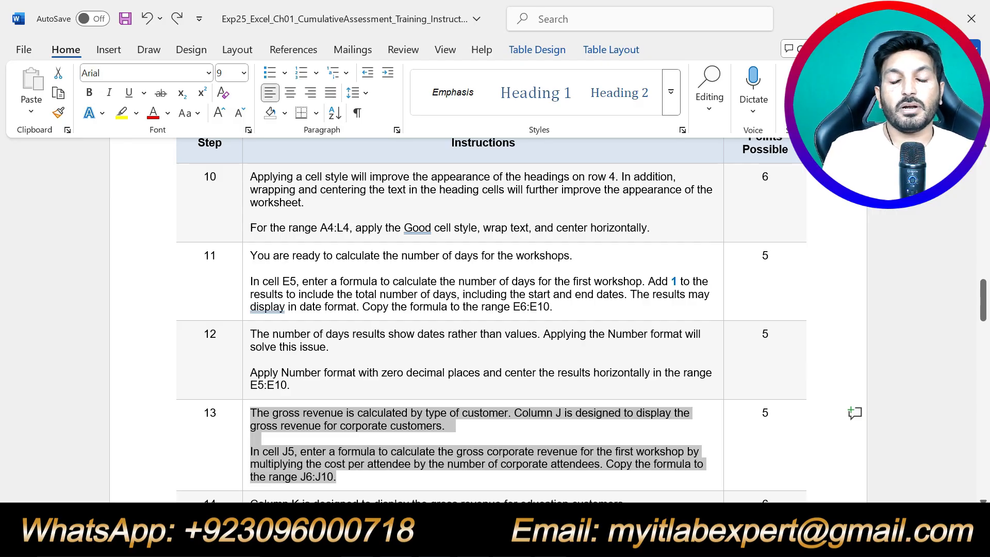
# - Switch to the Excel workbook and deselect the filled range J5:J10
pyautogui.hotkey('alt', 'Tab')
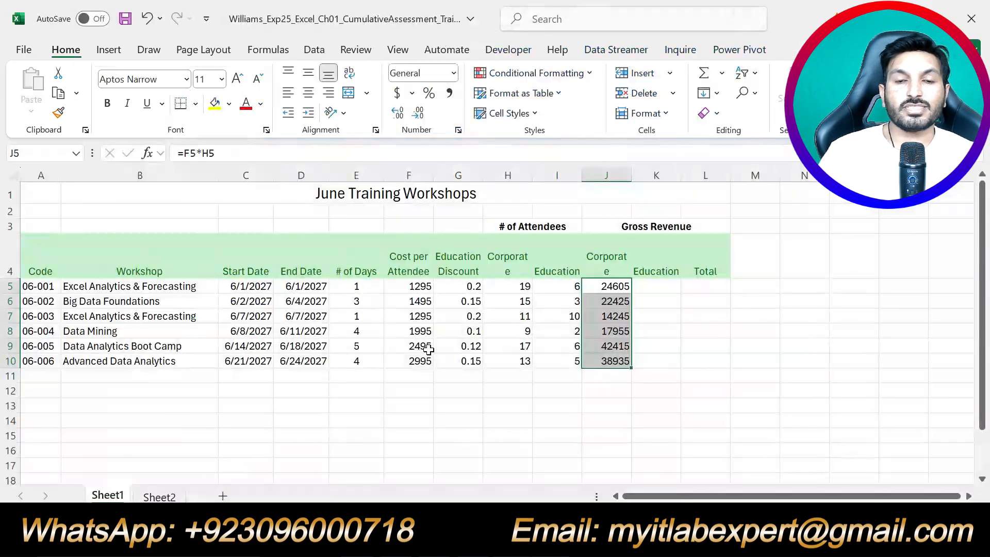
pyautogui.click(386, 465)
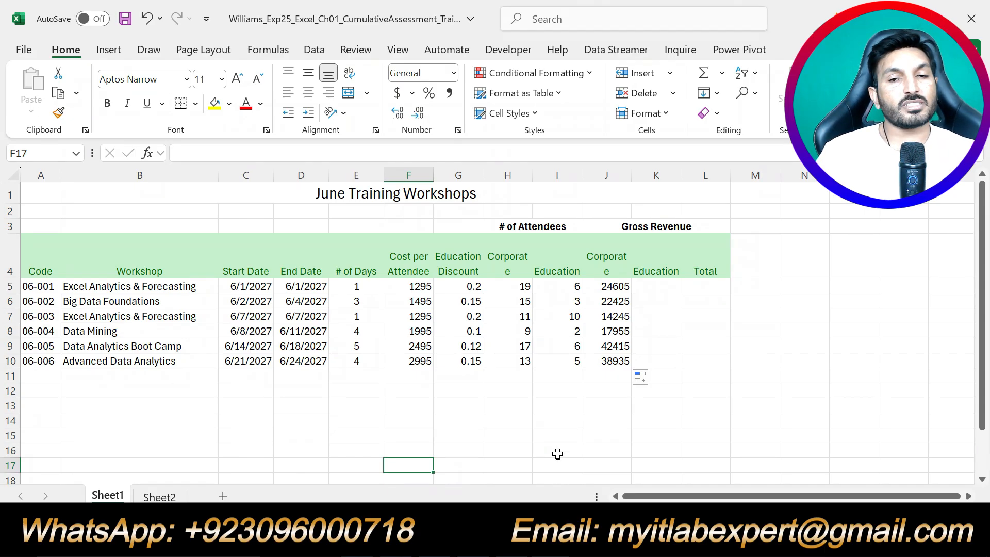
pyautogui.click(529, 452)
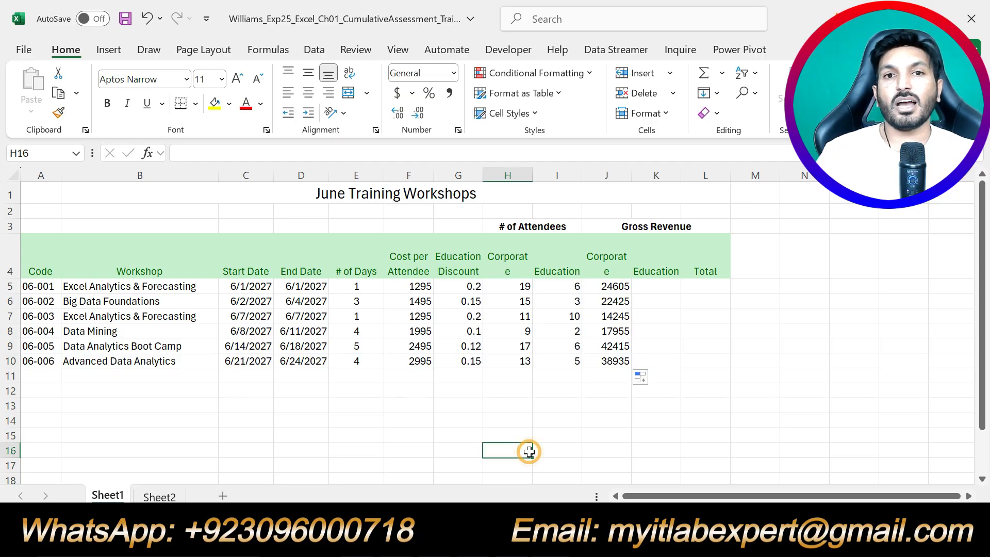